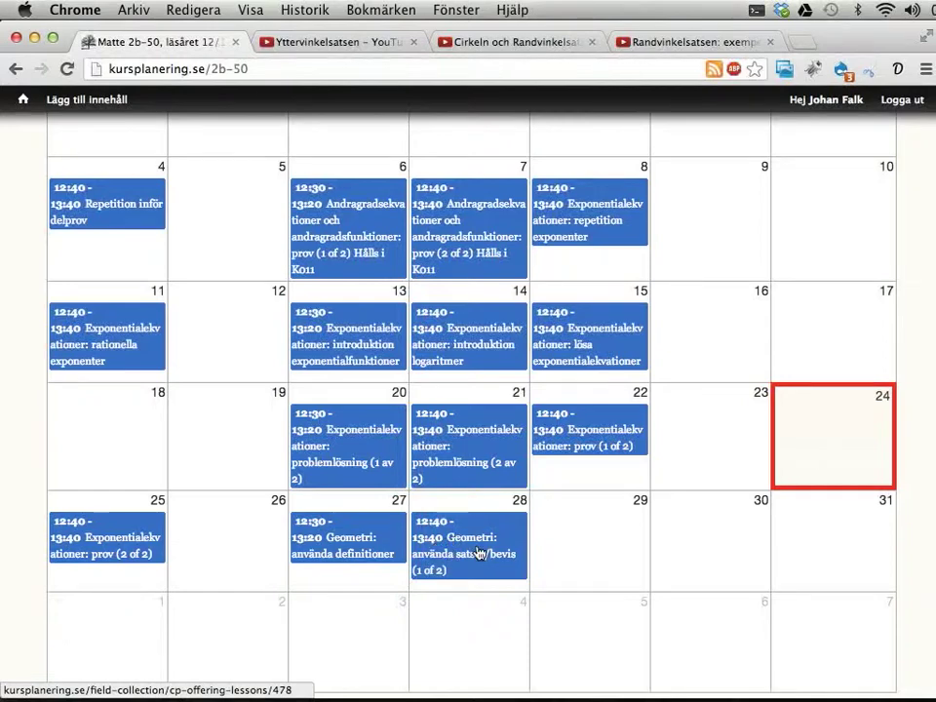
Open the section "Geometri: använda satser/bevis" from the lesson on 28 March for editing.
{"action": "left_click", "coordinate": [459, 577]}
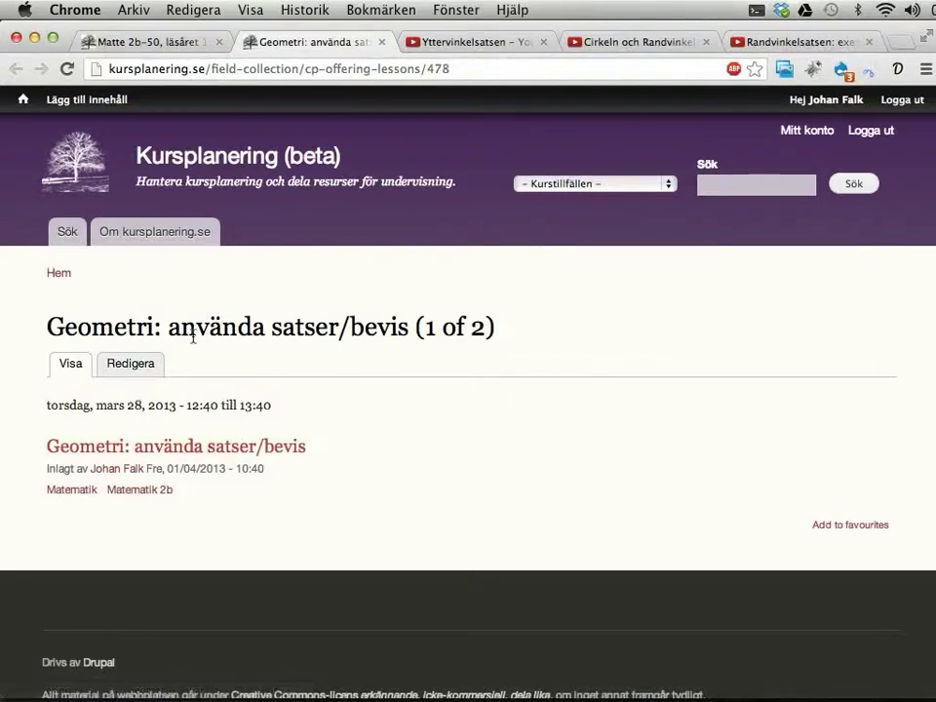
{"action": "left_click_drag", "start_coordinate": [162, 330], "coordinate": [455, 329]}
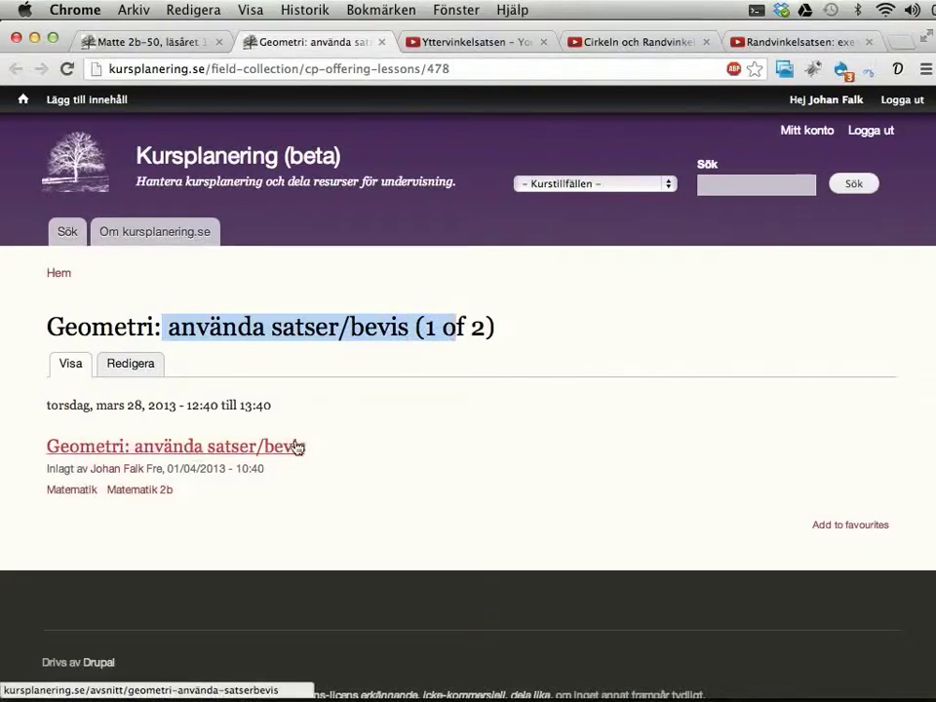
{"action": "left_click", "coordinate": [184, 453]}
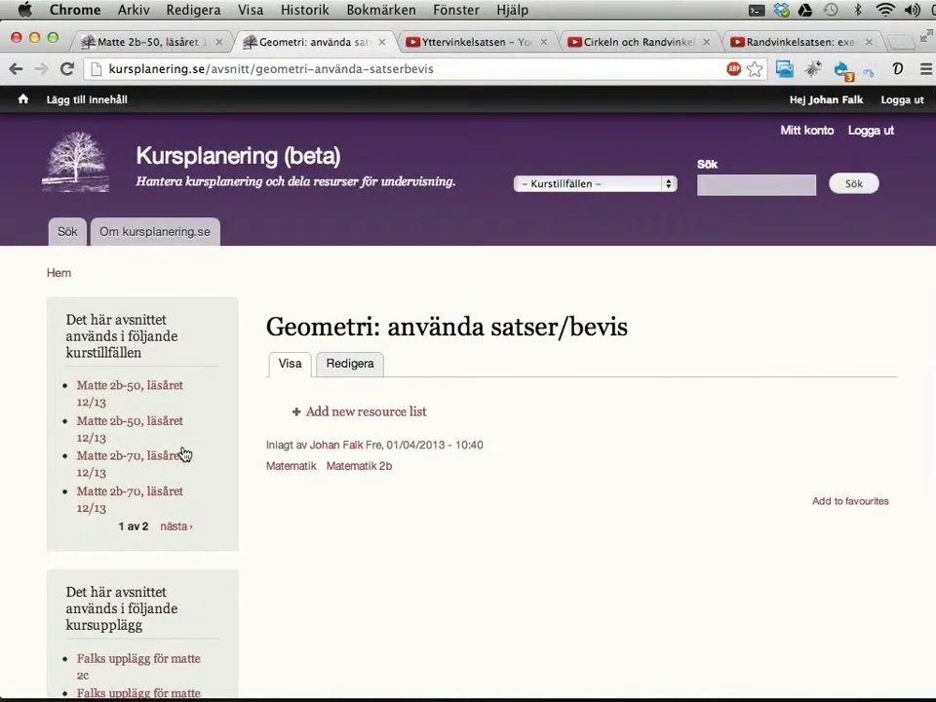
{"action": "left_click", "coordinate": [352, 369]}
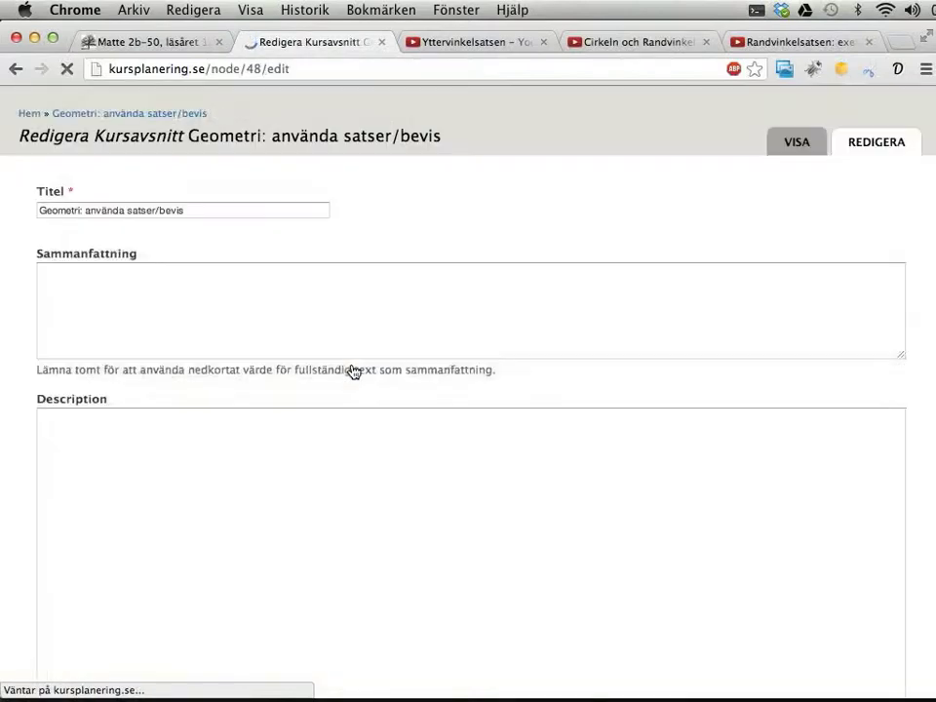
Copy the "Efter det här momentet ska du:" text with its four bulleted goals from the Fraise notes into the section's description.
{"action": "key", "text": "super+Tab"}
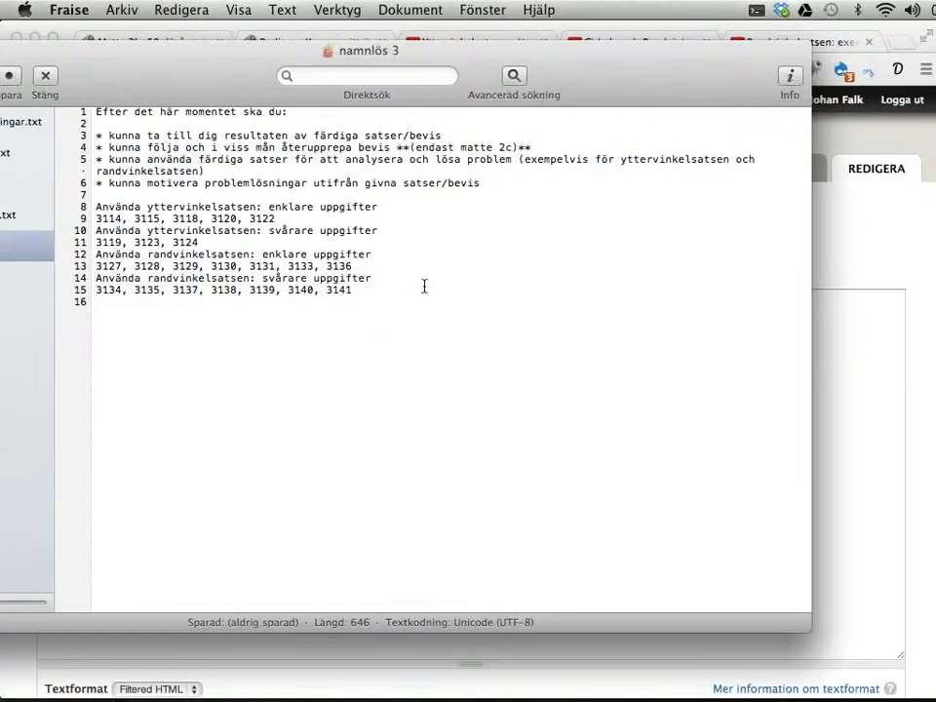
{"action": "key", "text": "shift+Down"}
{"action": "key", "text": "shift+Down"}
{"action": "key", "text": "shift+Down"}
{"action": "key", "text": "shift+Down"}
{"action": "key", "text": "shift+Down"}
{"action": "key", "text": "shift+Down"}
{"action": "key", "text": "shift+End"}
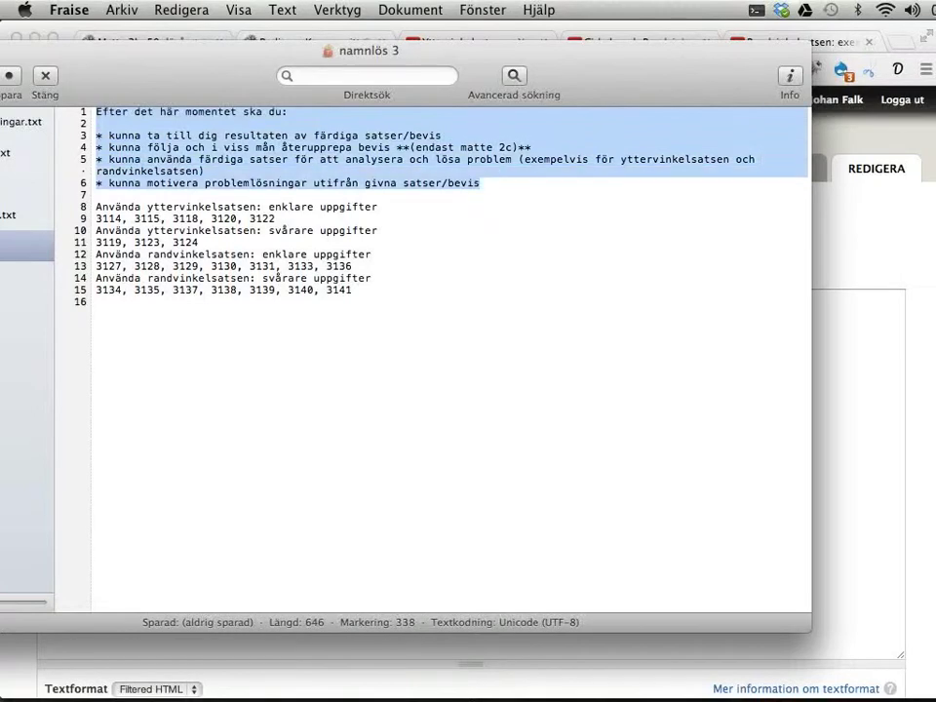
{"action": "key", "text": "super+c"}
{"action": "key", "text": "super+Tab"}
{"action": "left_click", "coordinate": [371, 444]}
{"action": "key", "text": "super+v"}
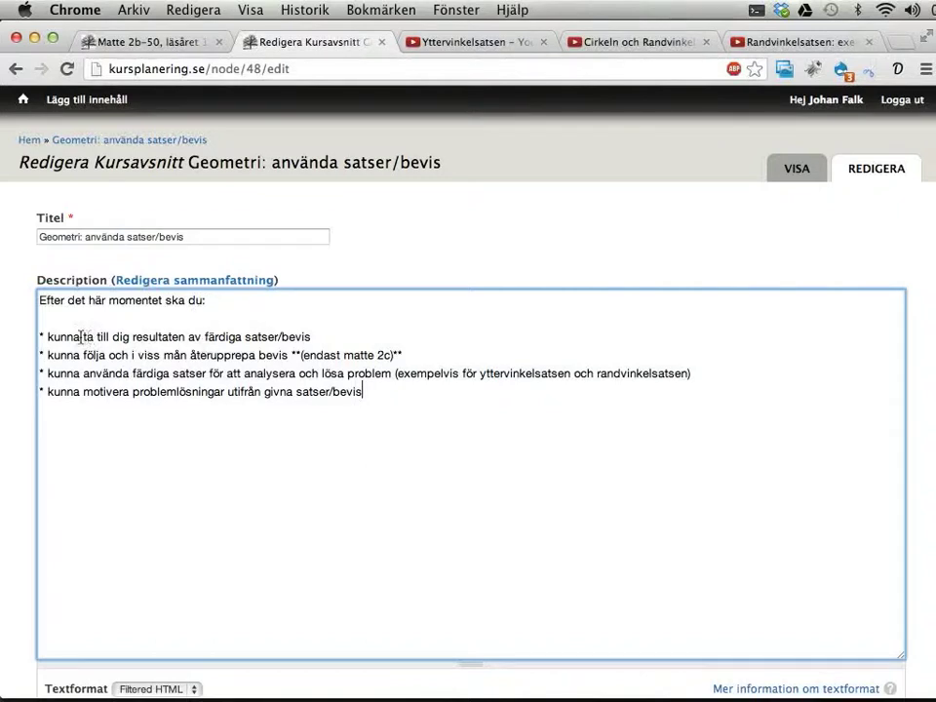
Read through the four learning goals in the description, including the "endast matte 2c" remark, and the text format tips.
{"action": "left_click_drag", "start_coordinate": [66, 336], "coordinate": [296, 341]}
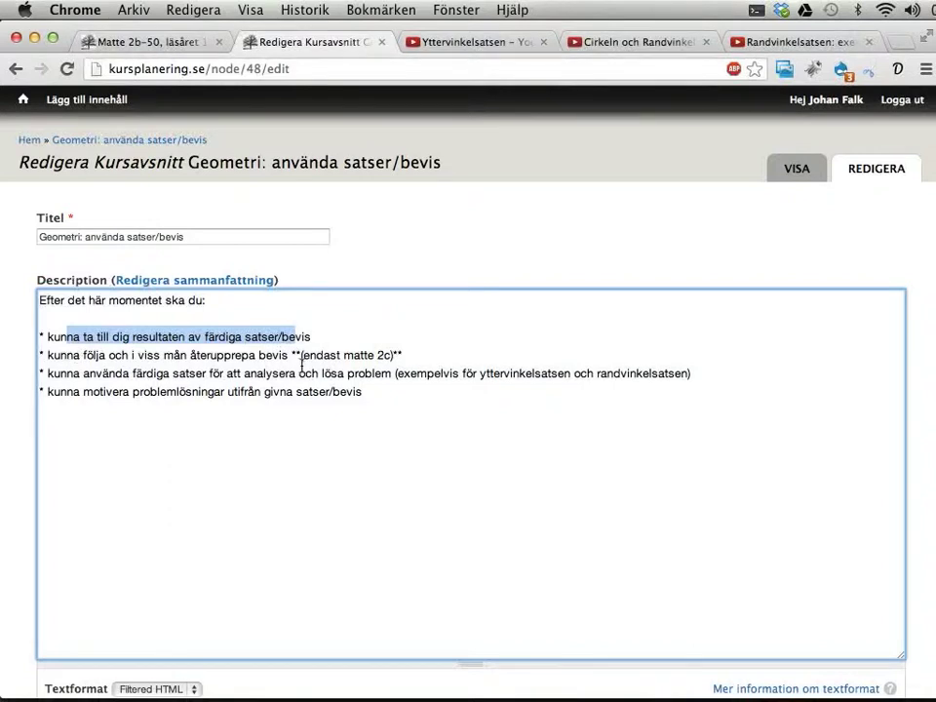
{"action": "left_click_drag", "start_coordinate": [301, 355], "coordinate": [402, 355]}
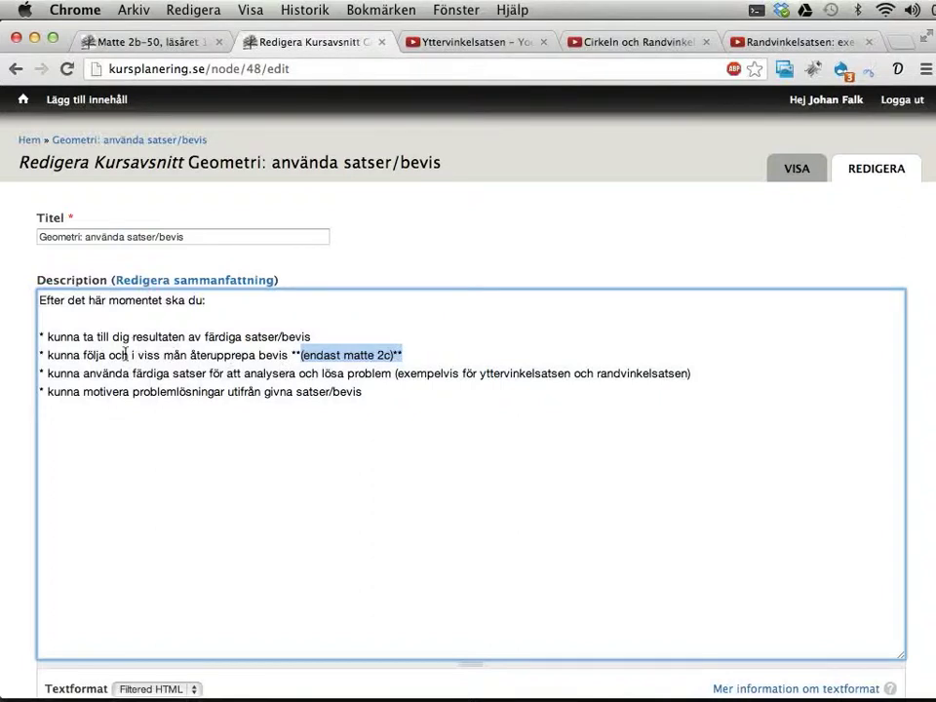
{"action": "left_click_drag", "start_coordinate": [73, 355], "coordinate": [270, 362]}
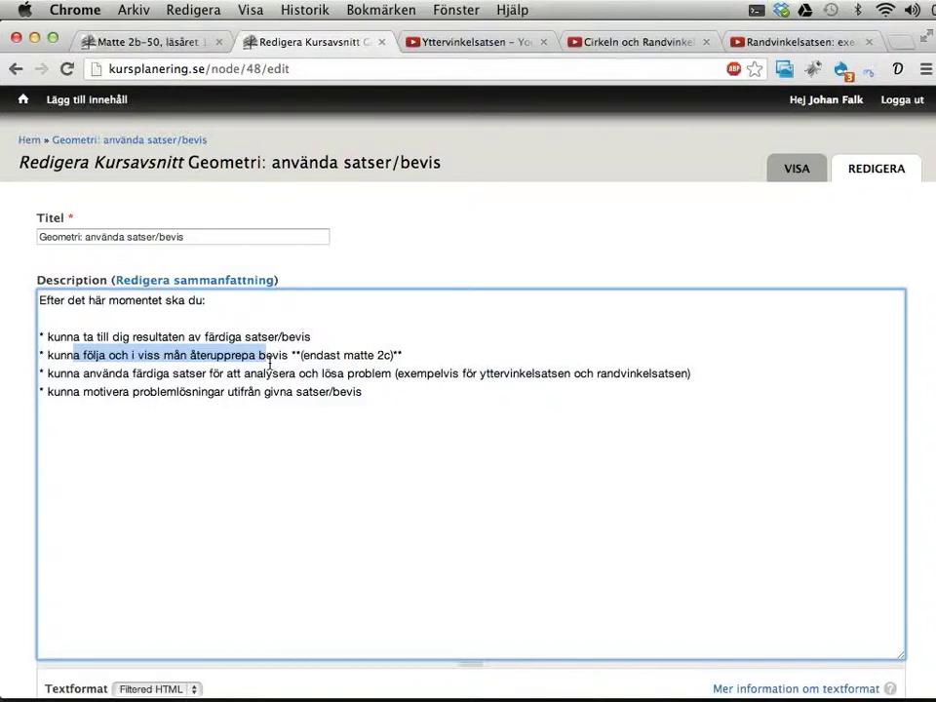
{"action": "left_click", "coordinate": [75, 374]}
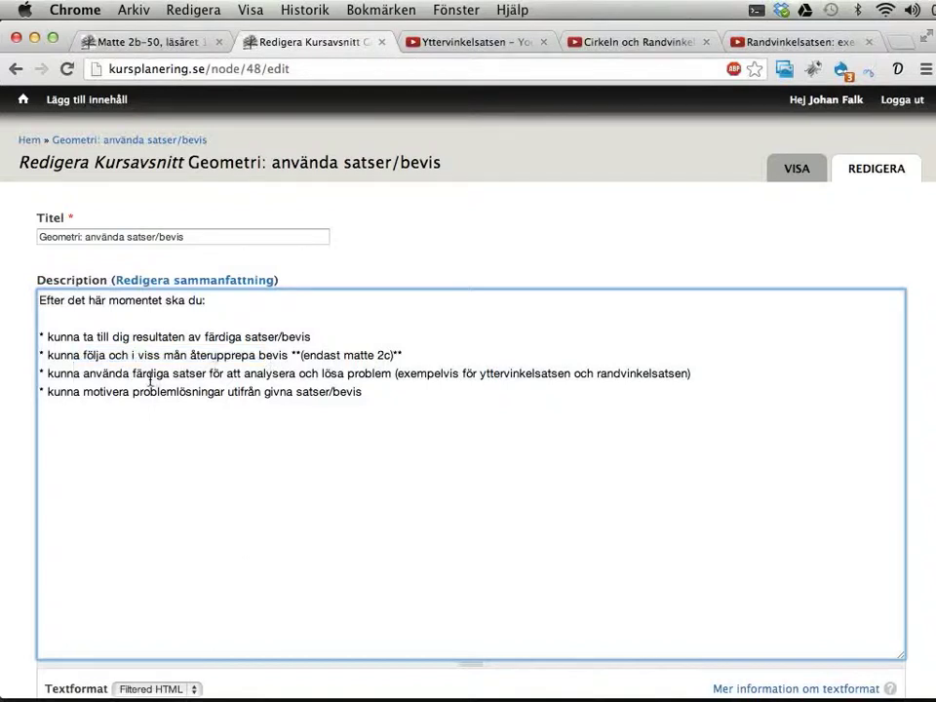
{"action": "triple_click", "coordinate": [239, 373]}
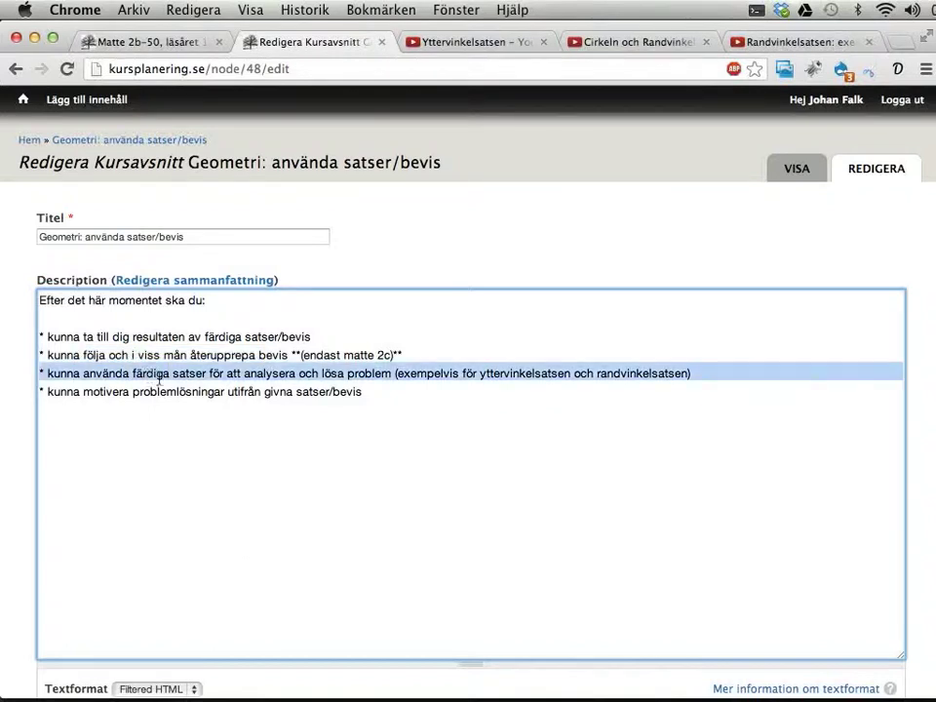
{"action": "triple_click", "coordinate": [373, 397]}
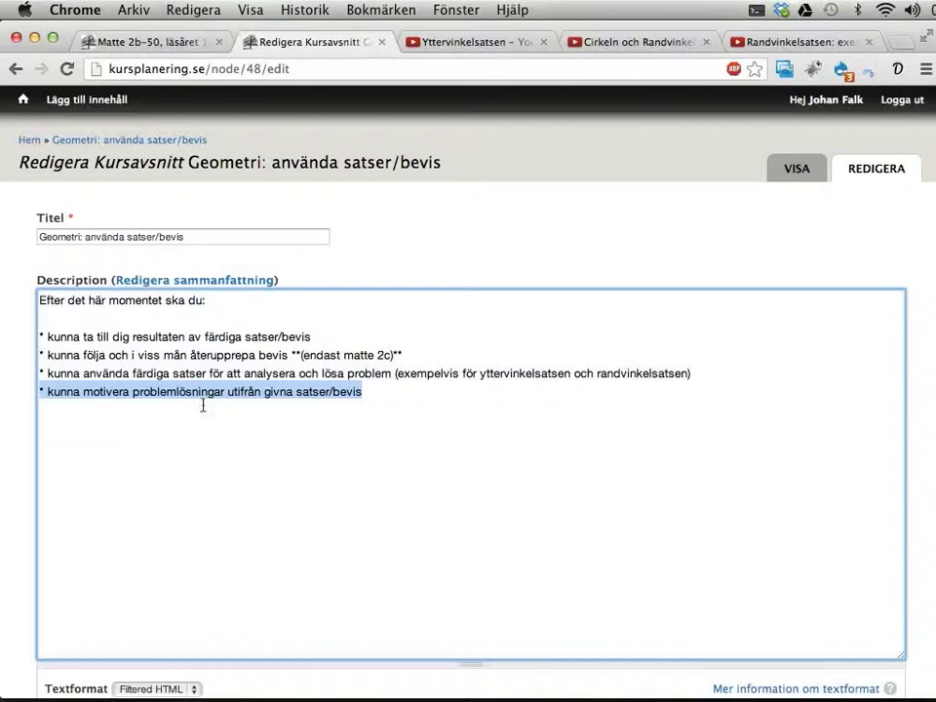
{"action": "scroll", "coordinate": [380, 416], "scroll_direction": "down", "scroll_amount": 1}
{"action": "scroll", "coordinate": [381, 416], "scroll_direction": "down", "scroll_amount": 2}
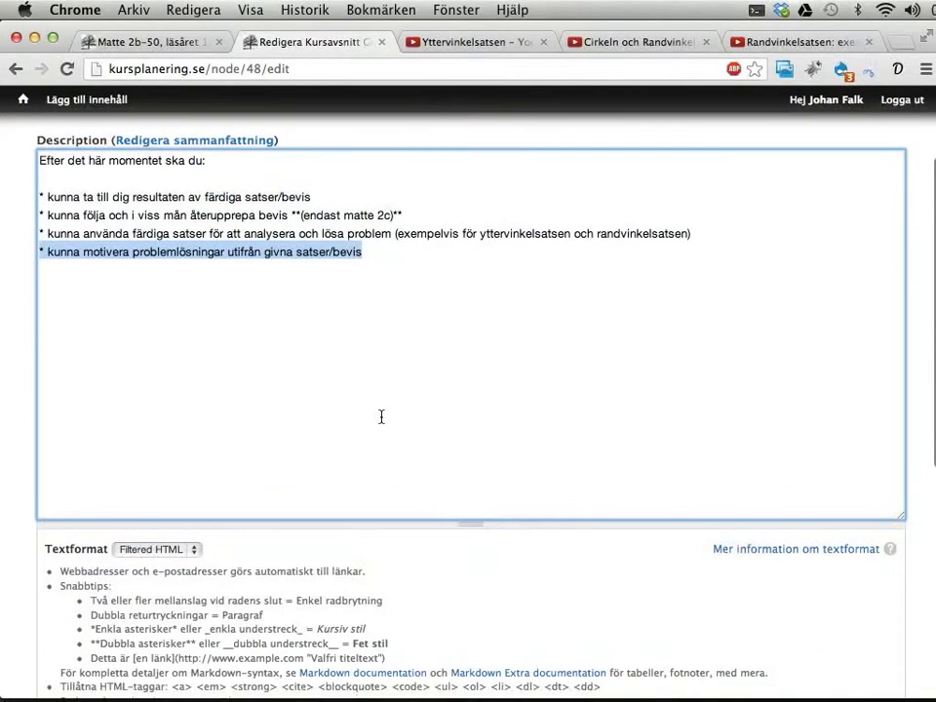
{"action": "left_click", "coordinate": [351, 282]}
Add the keywords geometri, satser and bevis to the section's metadata.
{"action": "scroll", "coordinate": [351, 282], "scroll_direction": "down", "scroll_amount": 9}
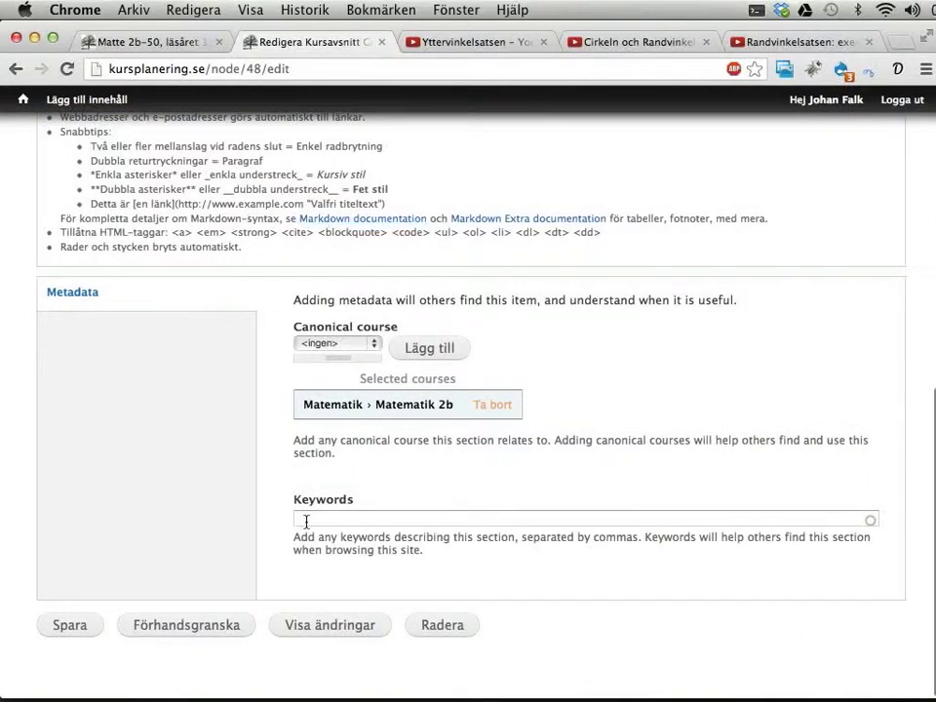
{"action": "left_click", "coordinate": [306, 521]}
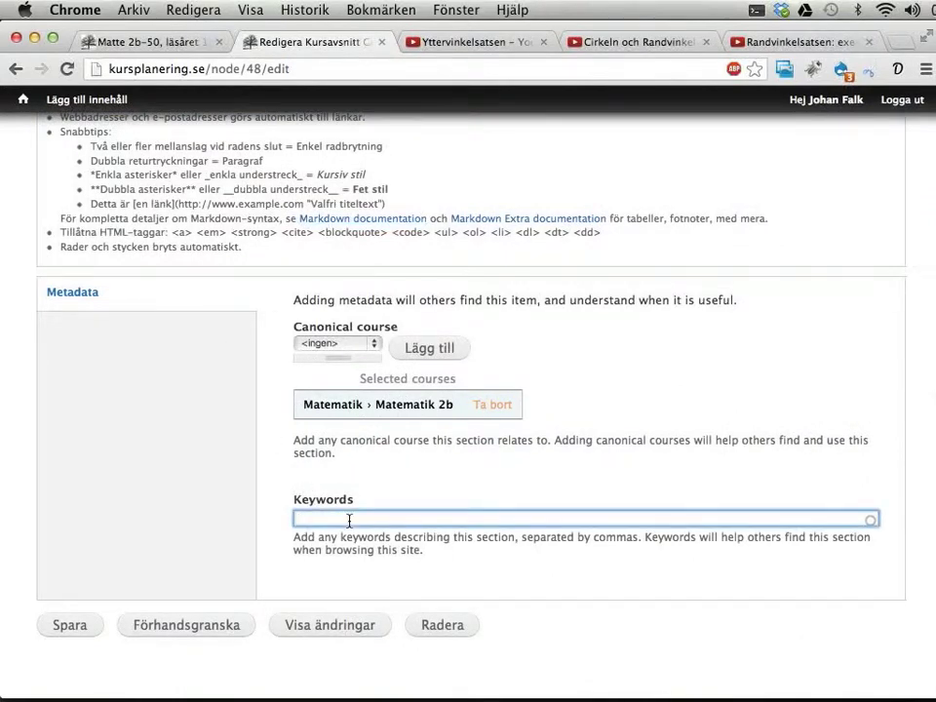
{"action": "type", "text": "geometri"}
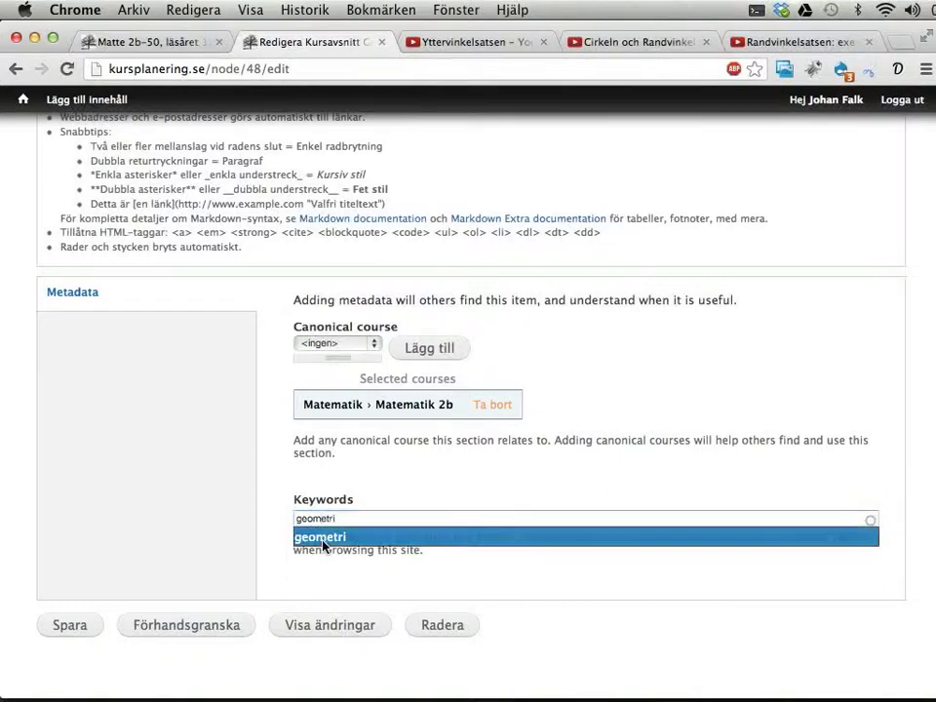
{"action": "type", "text": ","}
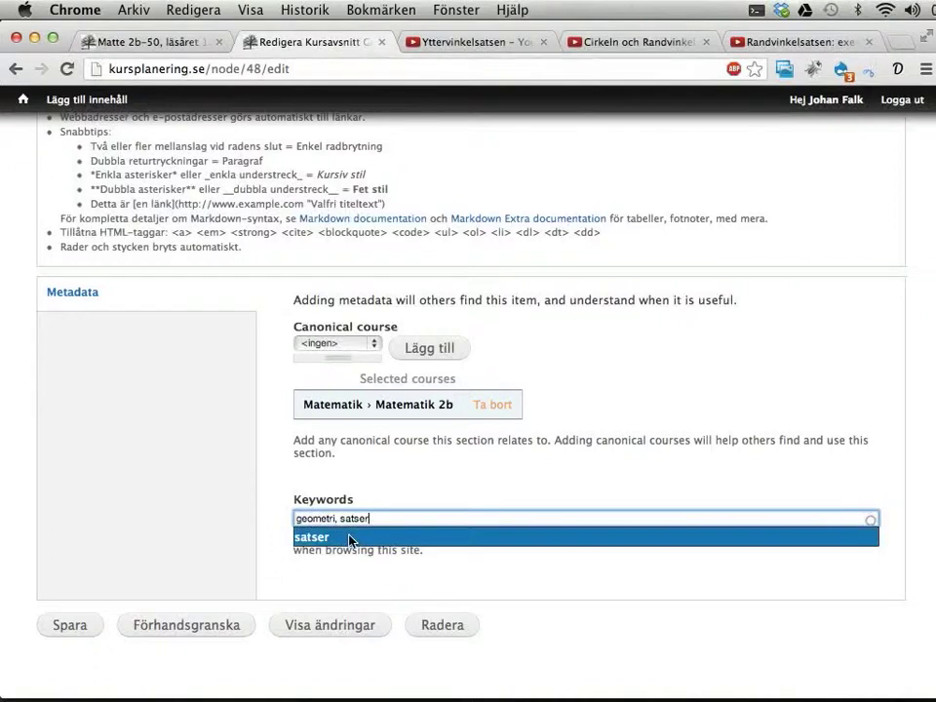
{"action": "type", "text": " satser"}
{"action": "left_click", "coordinate": [312, 538]}
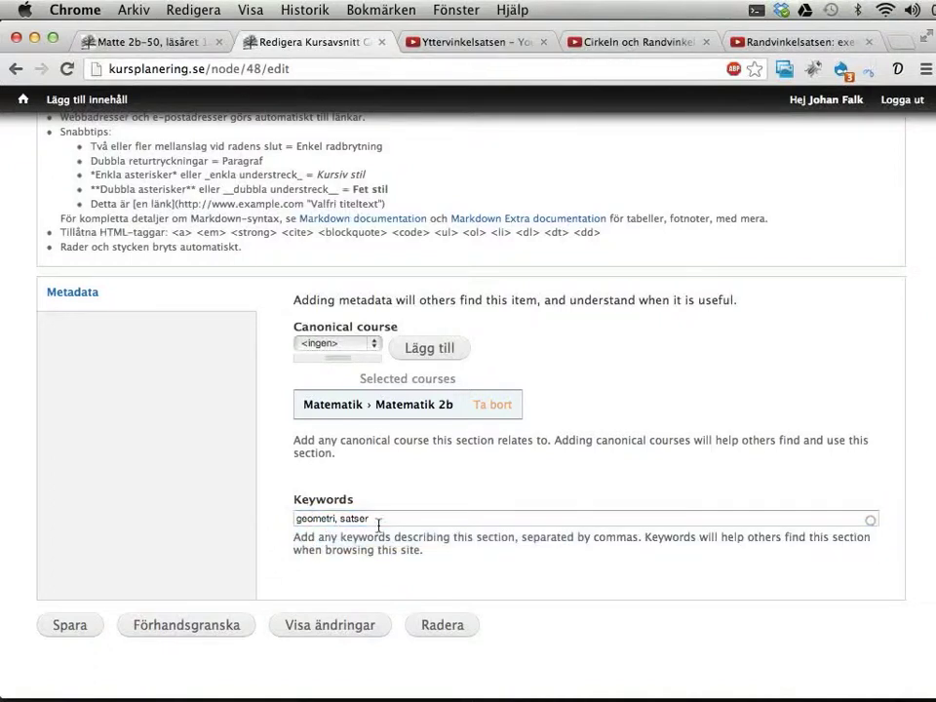
{"action": "type", "text": ", bev"}
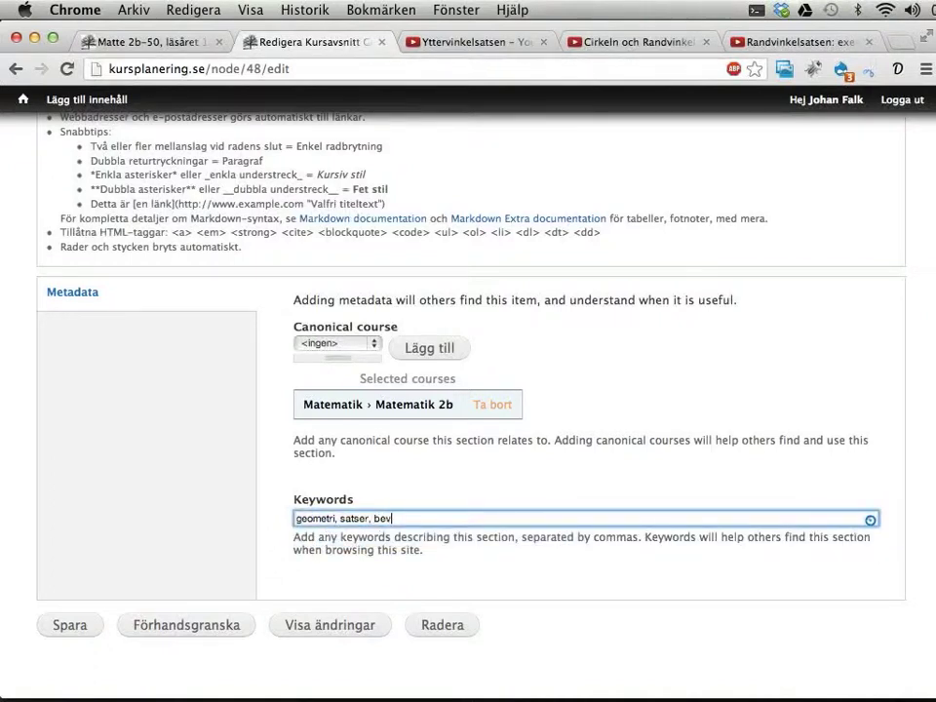
{"action": "left_click", "coordinate": [331, 539]}
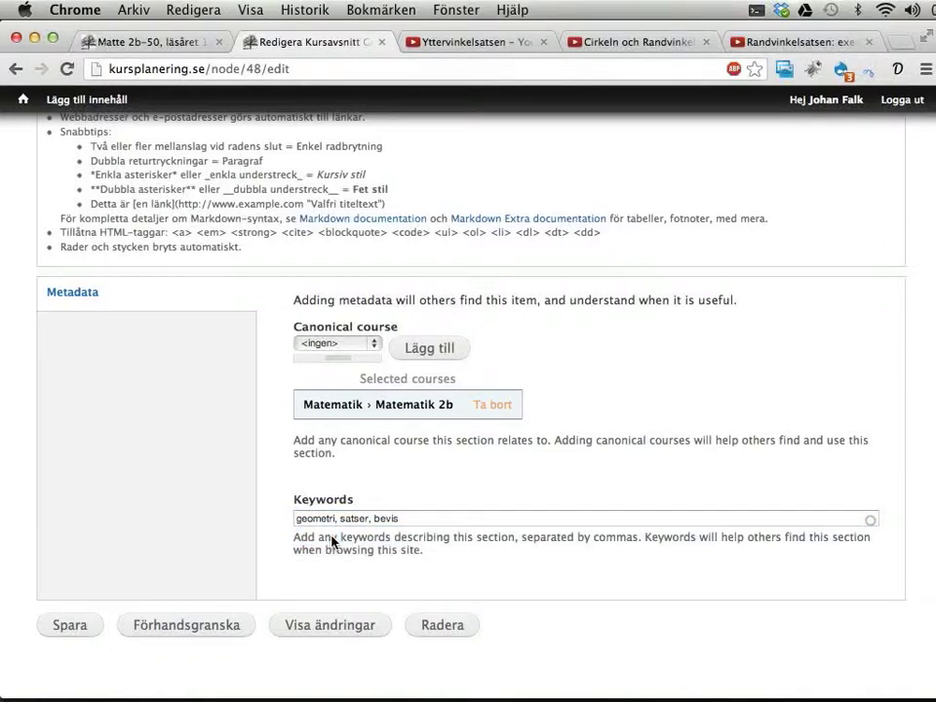
Save the section and check its learning goals on the published page.
{"action": "left_click", "coordinate": [73, 632]}
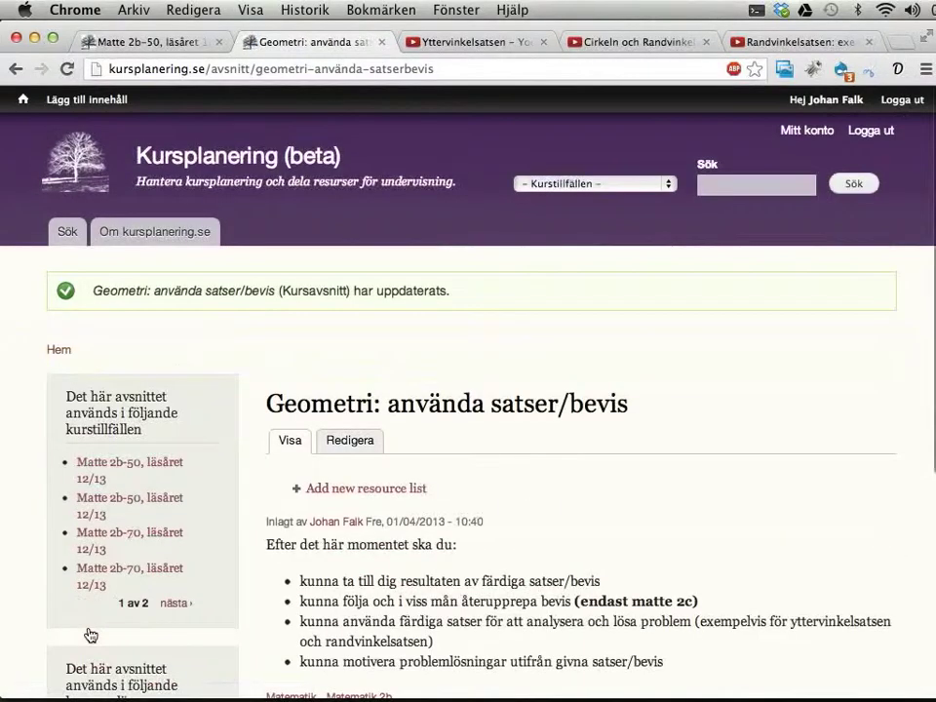
{"action": "scroll", "coordinate": [459, 424], "scroll_direction": "down", "scroll_amount": 5}
{"action": "scroll", "coordinate": [459, 424], "scroll_direction": "up", "scroll_amount": 3}
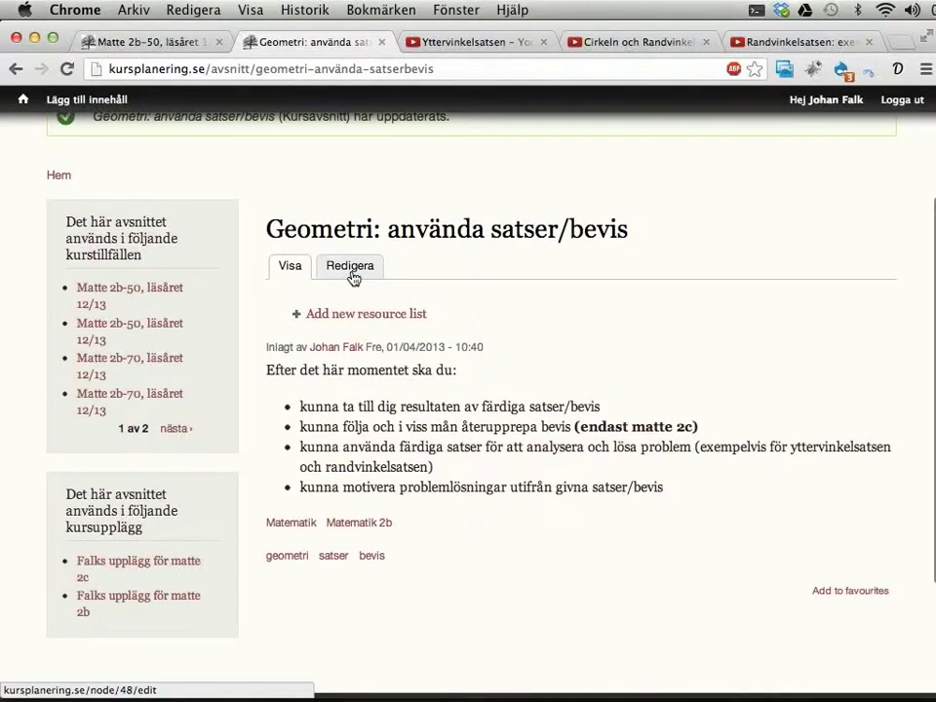
{"action": "left_click_drag", "start_coordinate": [321, 370], "coordinate": [389, 494]}
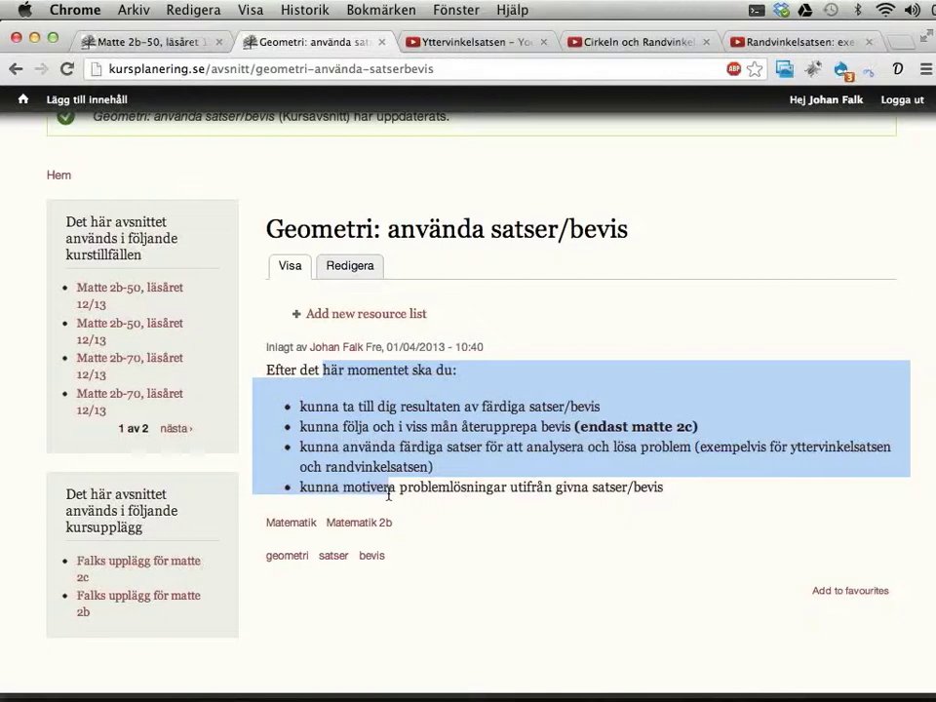
{"action": "left_click", "coordinate": [403, 446]}
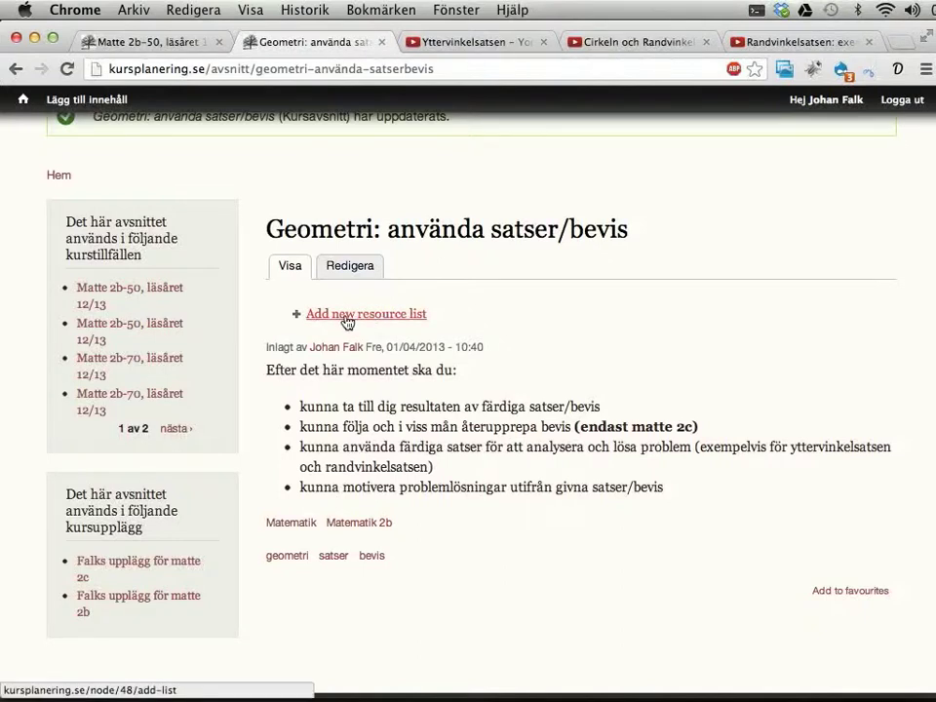
Start a new resource list for the section, named "Genomgångar" and shown in the section summary.
{"action": "left_click", "coordinate": [348, 323]}
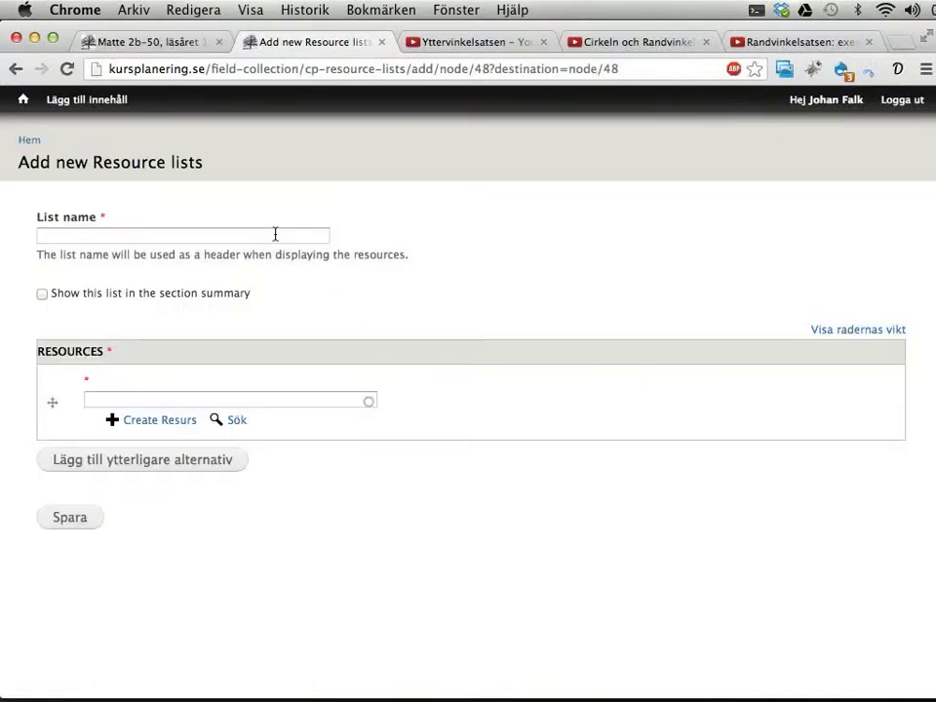
{"action": "left_click", "coordinate": [275, 234]}
{"action": "type", "text": "Geo"}
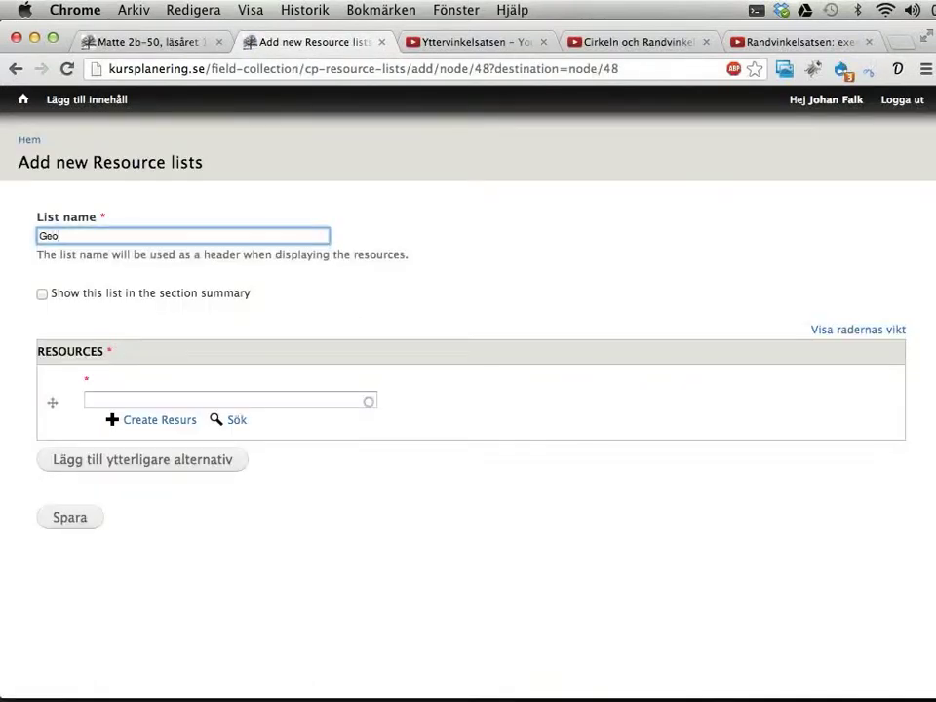
{"action": "key", "text": "BackSpace"}
{"action": "left_click", "coordinate": [254, 253]}
{"action": "left_click", "coordinate": [41, 297]}
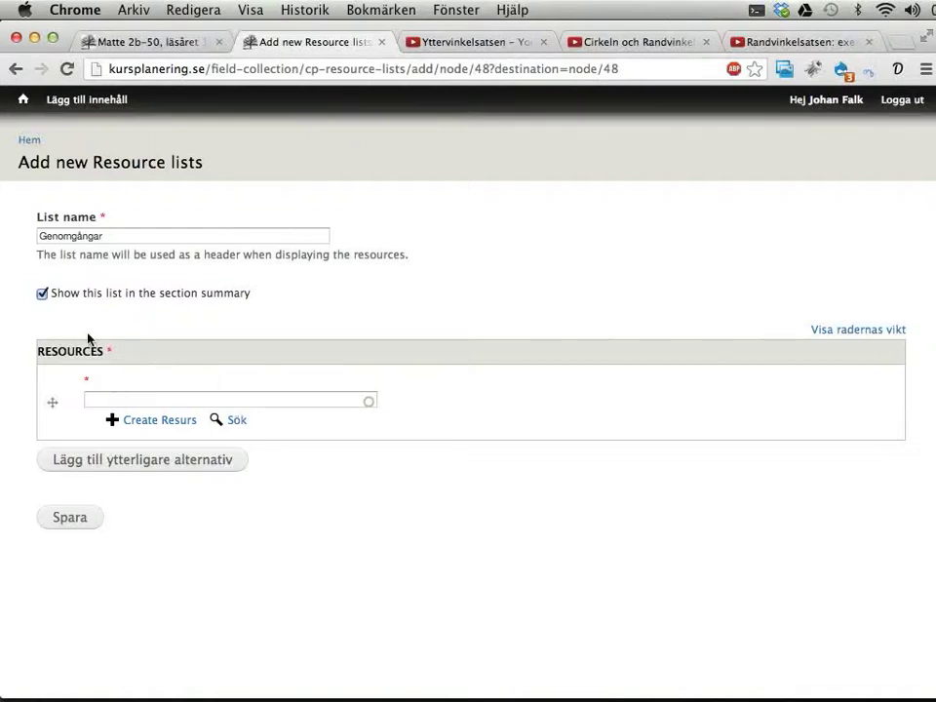
Look through the search of existing resources for the list and close it without choosing any.
{"action": "left_click", "coordinate": [235, 422]}
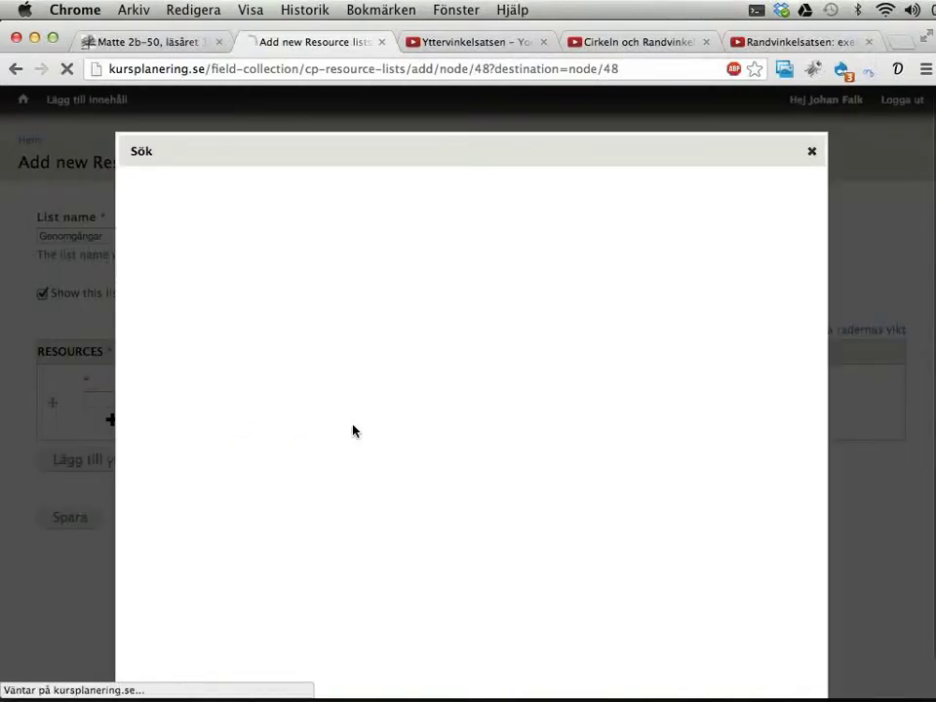
{"action": "scroll", "coordinate": [451, 441], "scroll_direction": "down", "scroll_amount": 3}
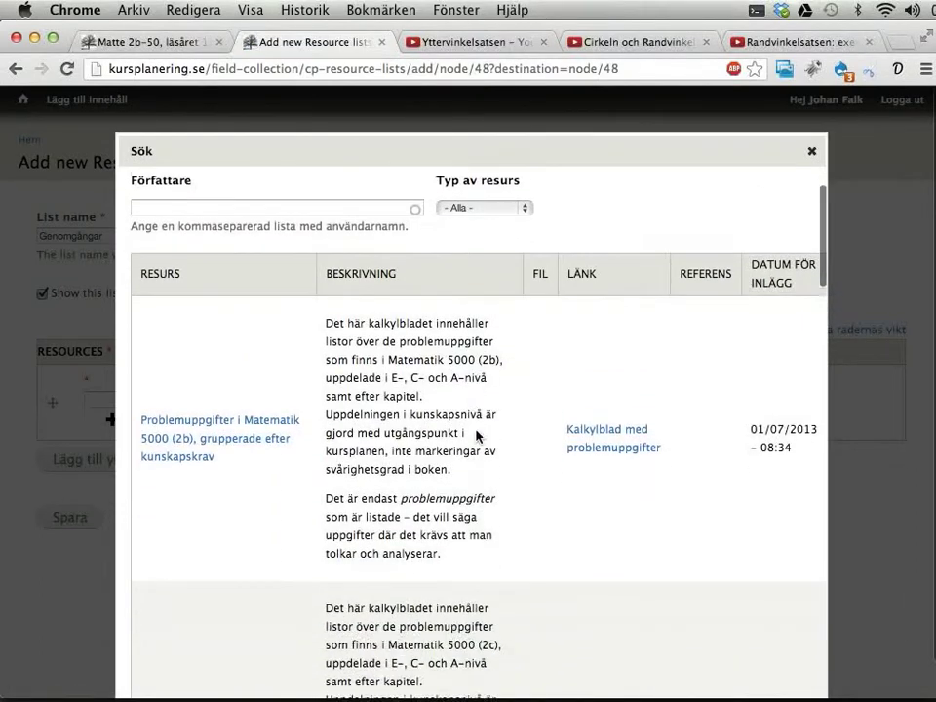
{"action": "scroll", "coordinate": [477, 259], "scroll_direction": "up", "scroll_amount": 3}
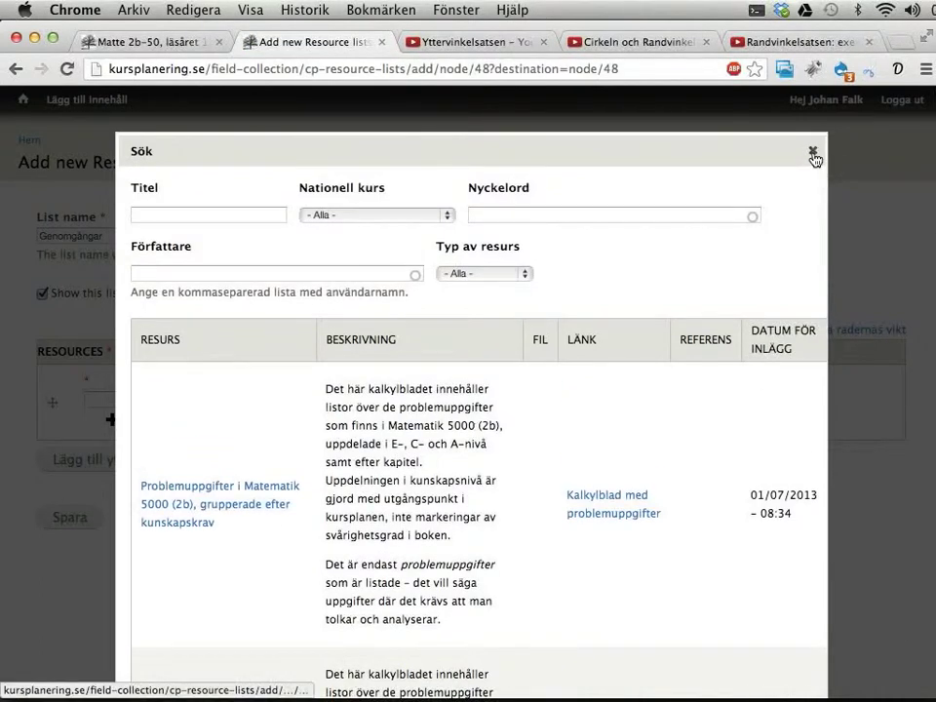
{"action": "left_click", "coordinate": [814, 156]}
Copy the address of the YouTube video "Yttervinkelsatsen".
{"action": "left_click", "coordinate": [481, 41]}
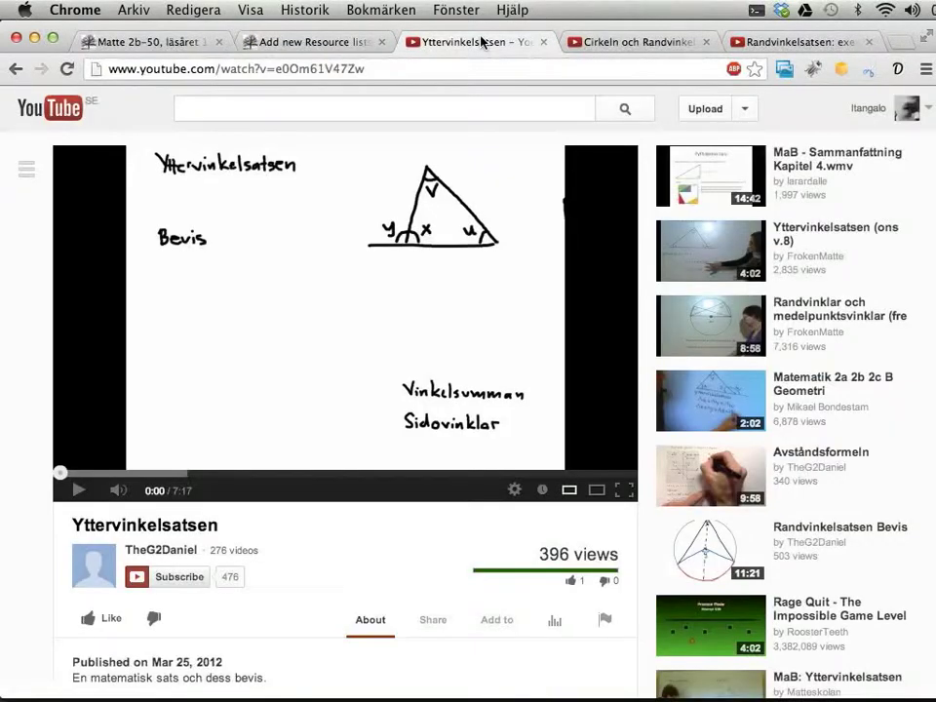
{"action": "left_click", "coordinate": [428, 68]}
{"action": "key", "text": "super+c"}
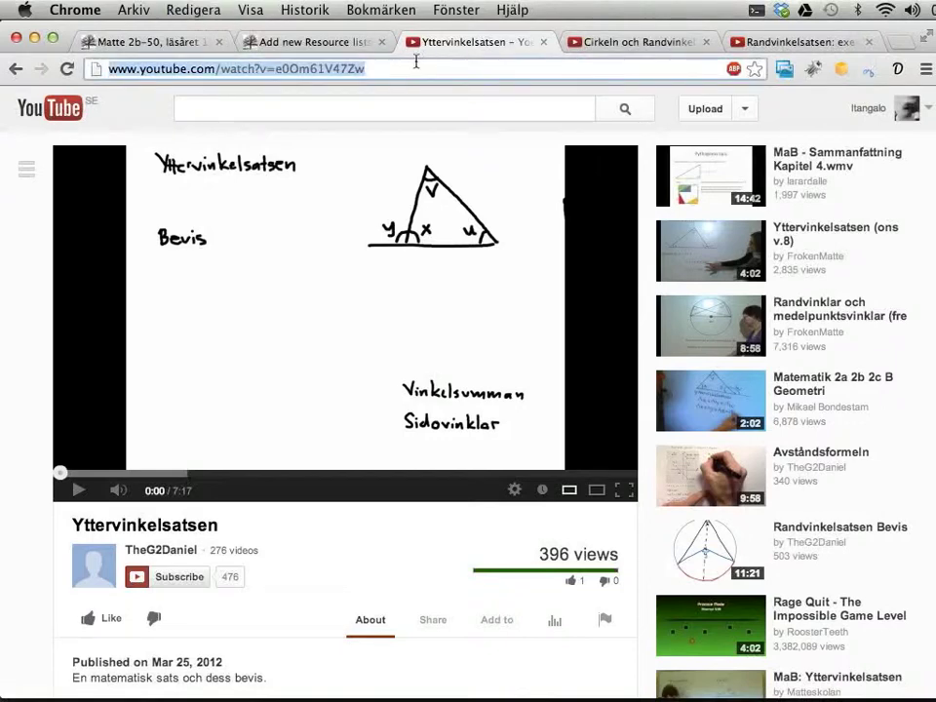
Create a new resource in the "Genomgångar" list with the title "Yttervinkelsatsen: bevis och exempel".
{"action": "left_click", "coordinate": [295, 41]}
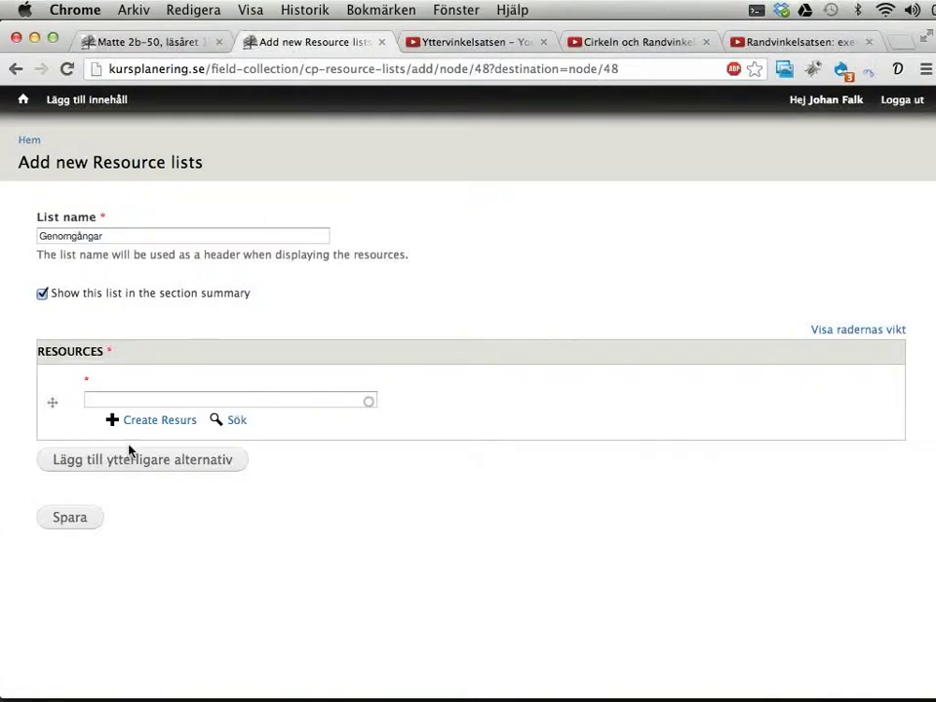
{"action": "left_click", "coordinate": [124, 420]}
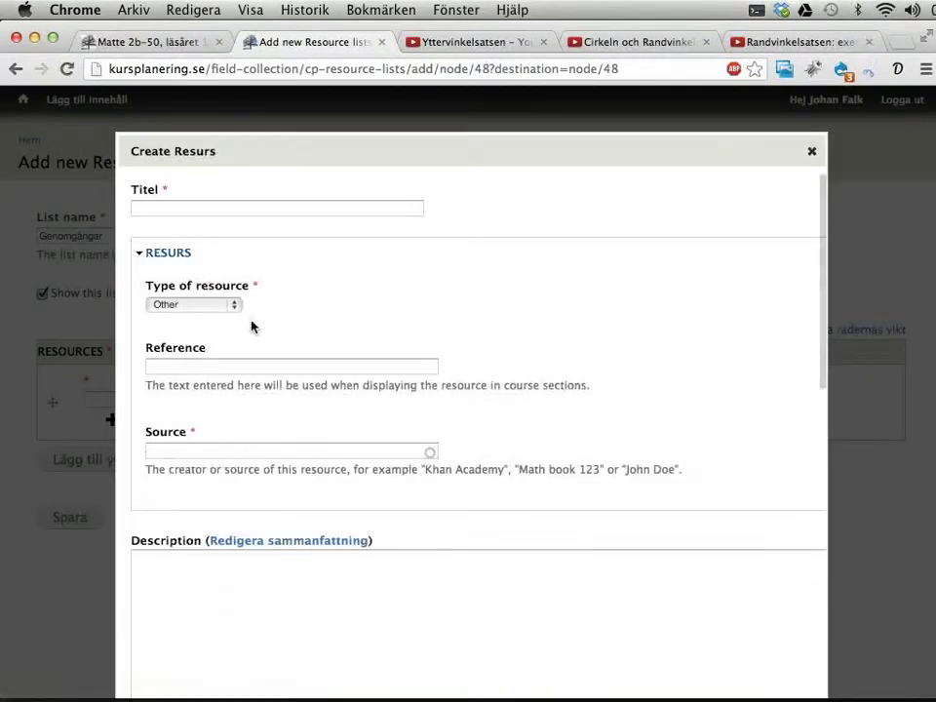
{"action": "left_click", "coordinate": [283, 207]}
{"action": "type", "text": "Ytterv"}
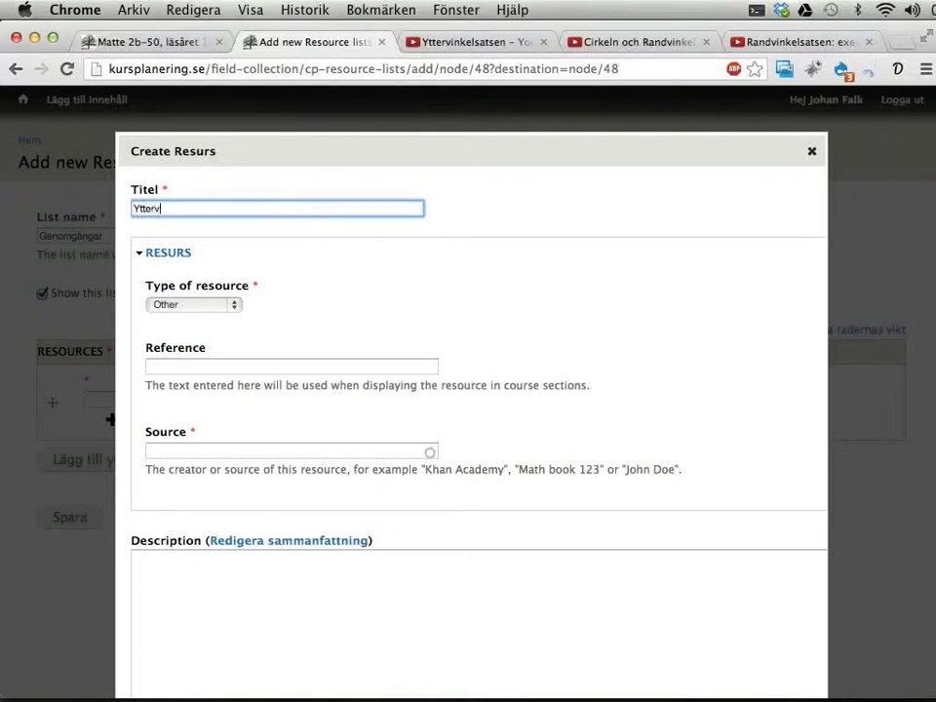
{"action": "type", "text": "inkelsatsen: bevis och exempel"}
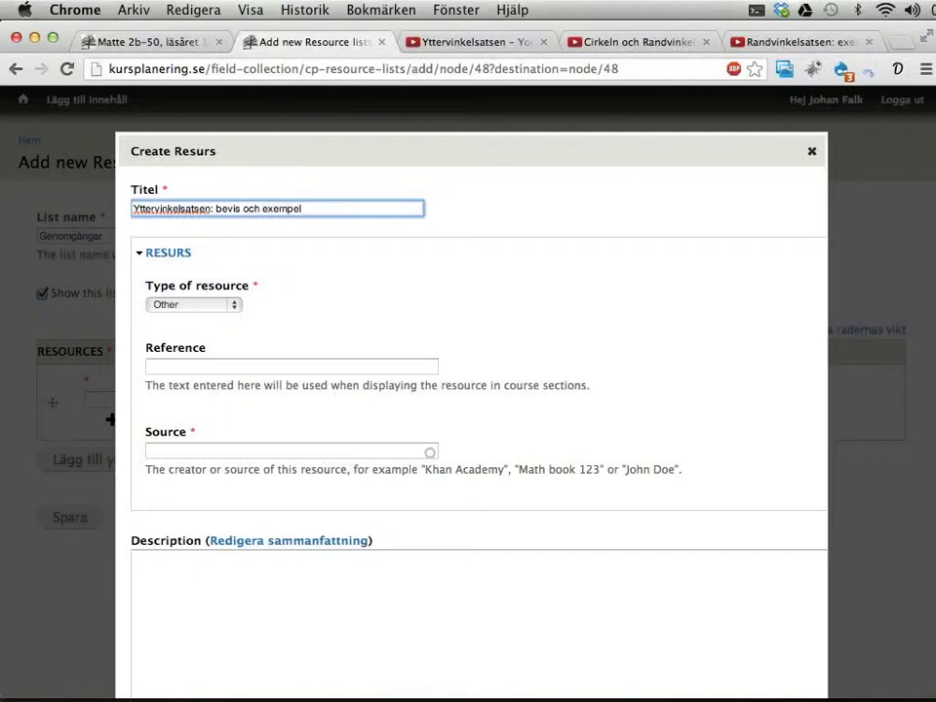
{"action": "key", "text": "ctrl+Tab"}
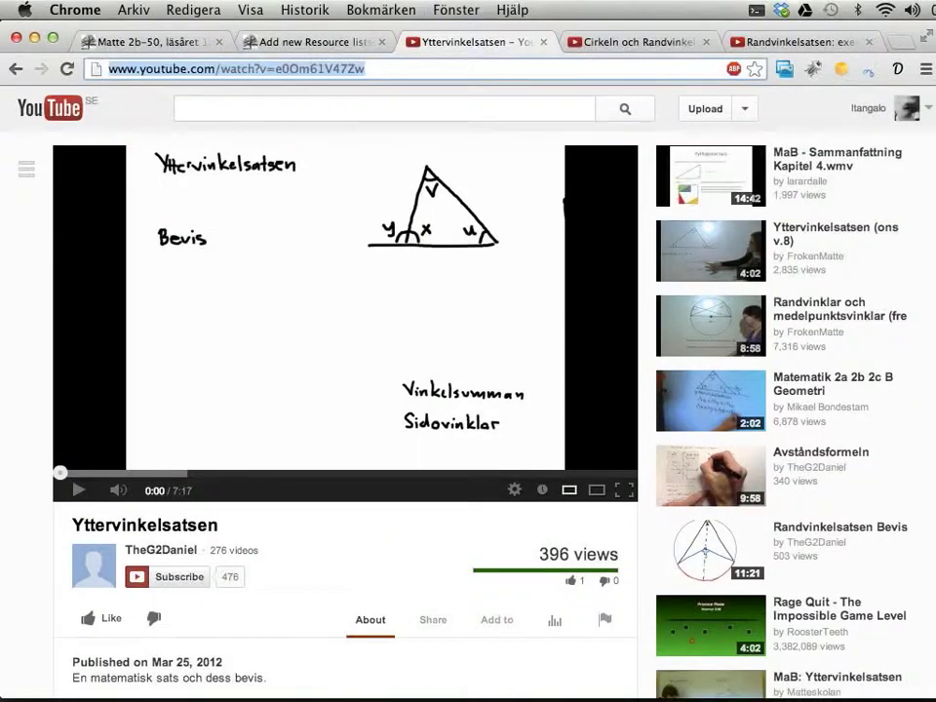
{"action": "key", "text": "ctrl+shift+Tab"}
{"action": "key", "text": "alt+shift+Left"}
{"action": "key", "text": "alt+shift+Left"}
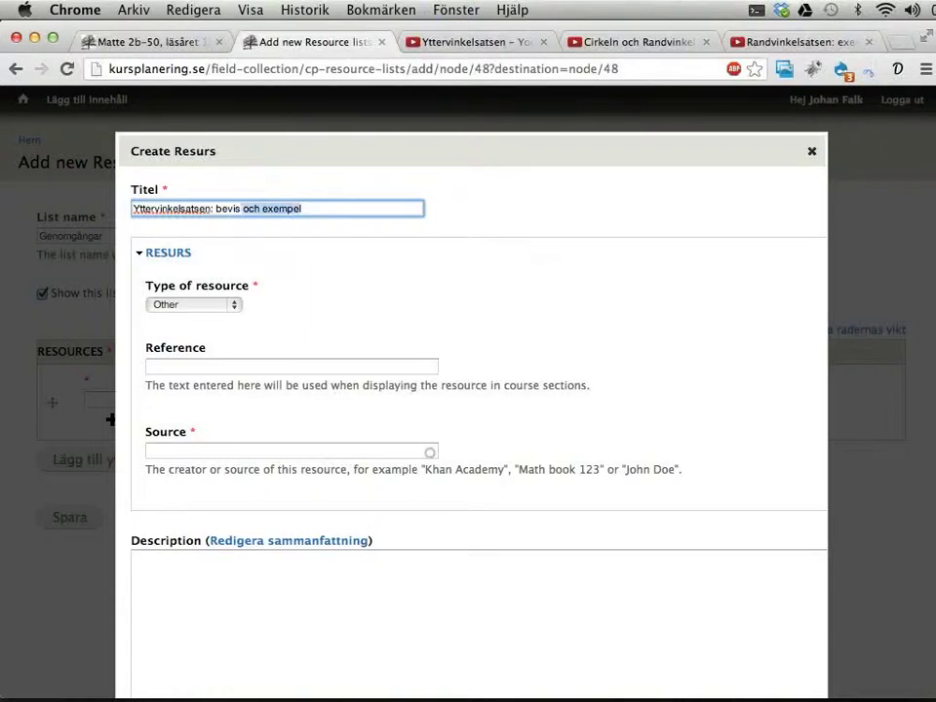
{"action": "key", "text": "BackSpace"}
{"action": "key", "text": "super+z"}
Set the resource type to Link: video and add the copied video address with the link title "Video på YouTube".
{"action": "left_click", "coordinate": [178, 305]}
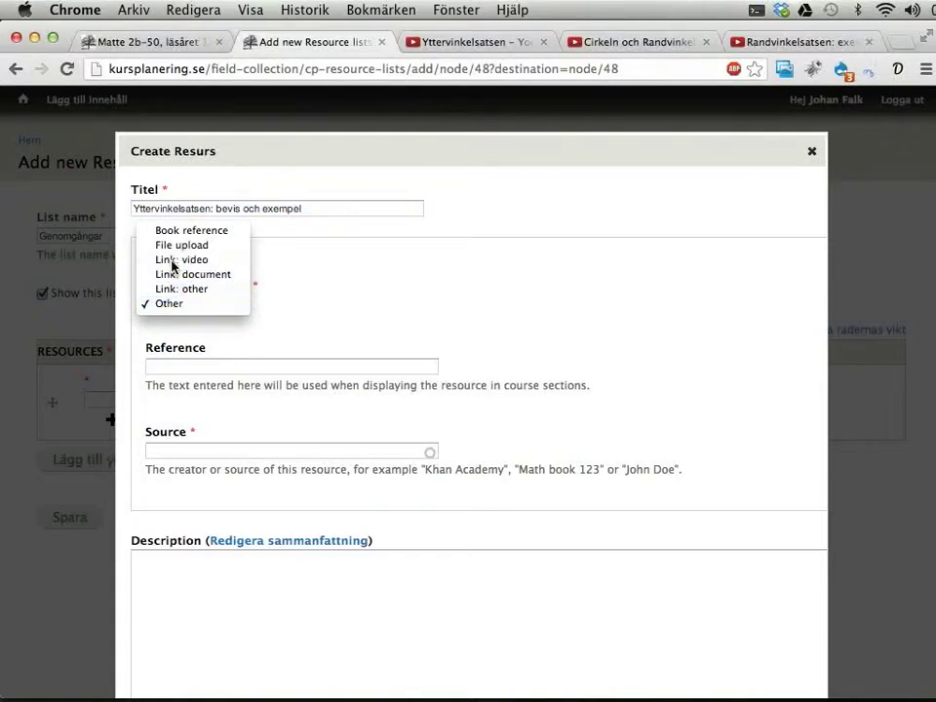
{"action": "left_click", "coordinate": [175, 259]}
{"action": "left_click", "coordinate": [501, 389]}
{"action": "key", "text": "super+v"}
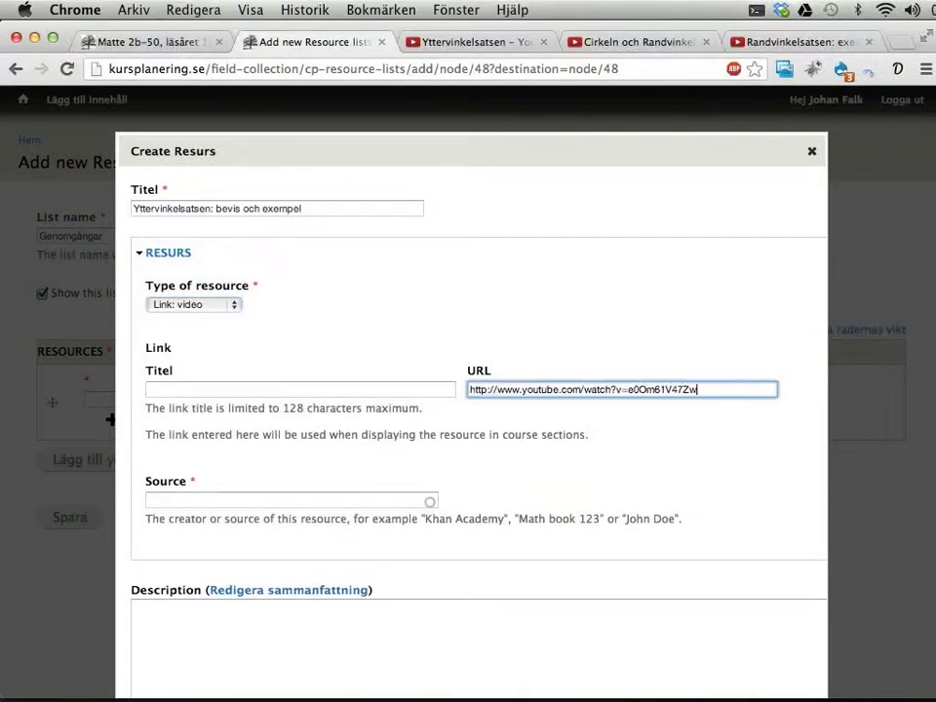
{"action": "left_click", "coordinate": [368, 386]}
{"action": "type", "text": "V"}
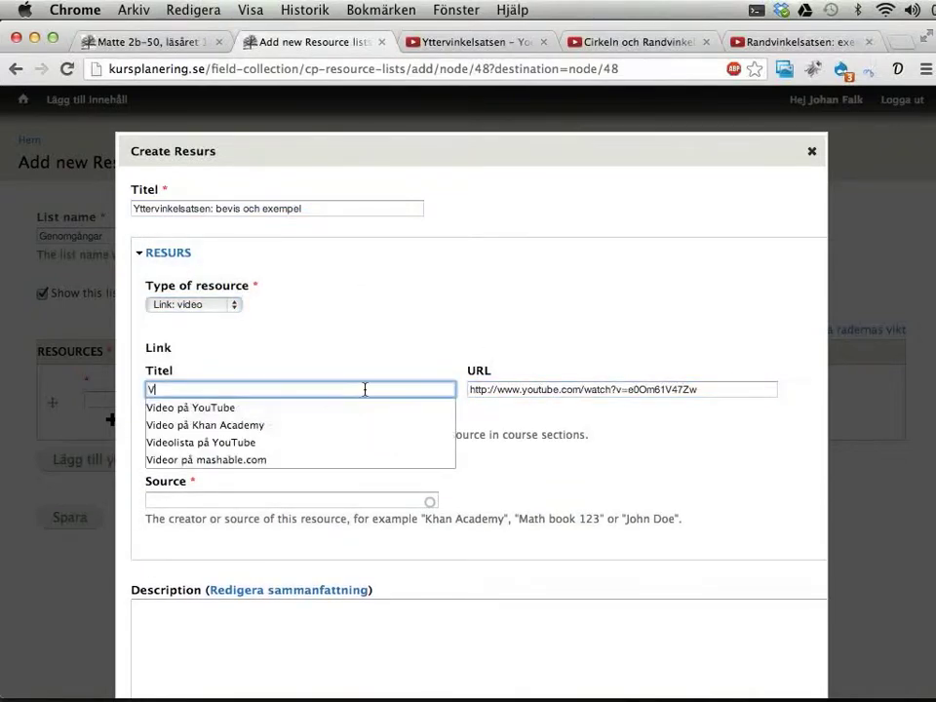
{"action": "left_click", "coordinate": [312, 407]}
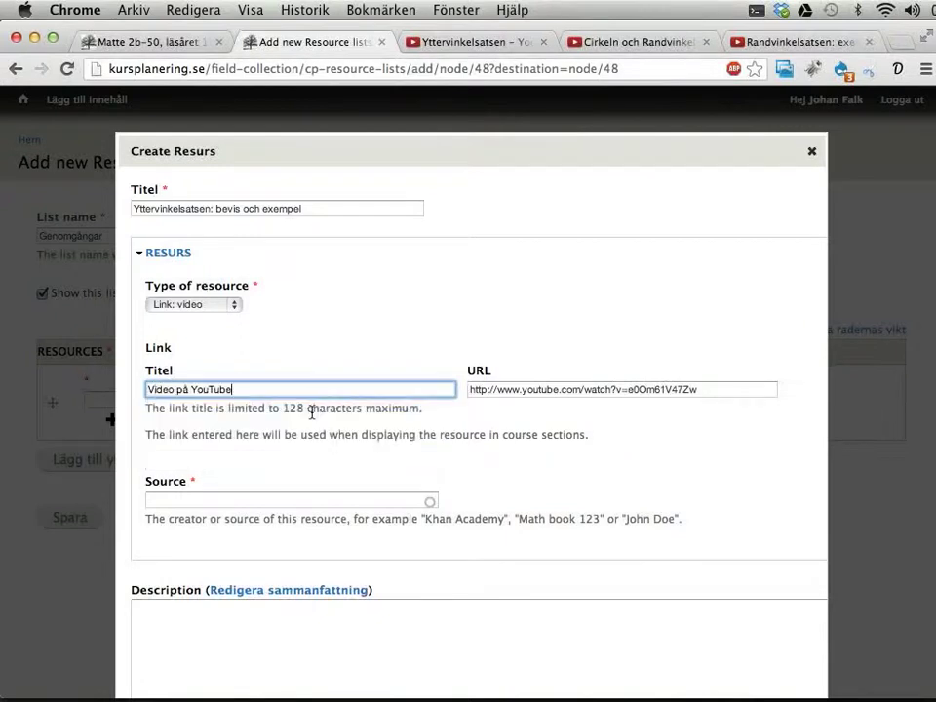
Enter the video creator's full name as the resource's source, choosing the suggested match.
{"action": "left_click", "coordinate": [216, 500]}
{"action": "type", "text": "D"}
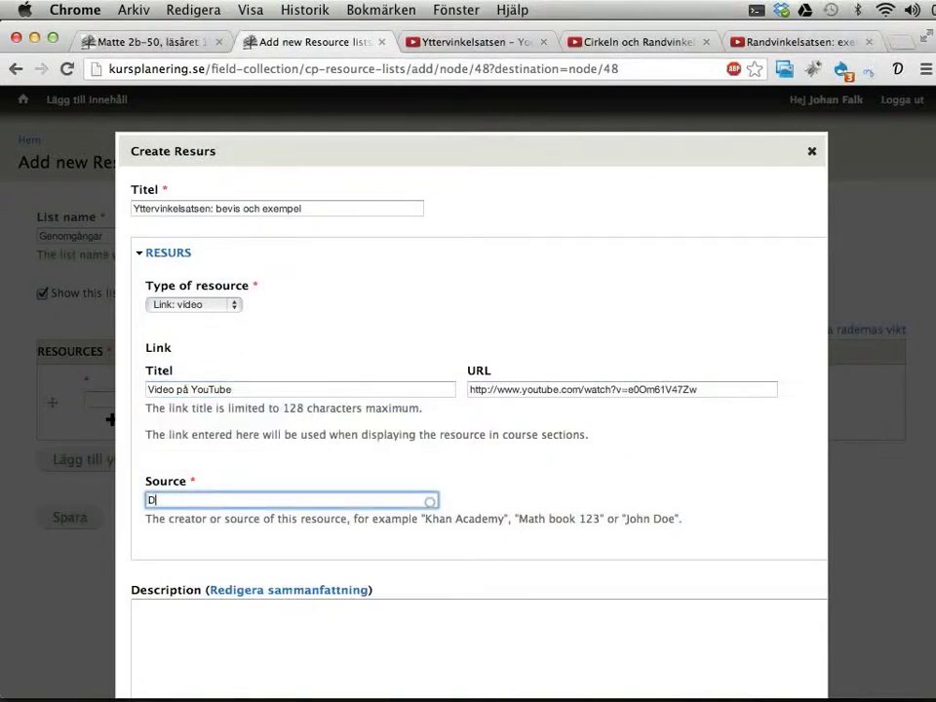
{"action": "type", "text": "an"}
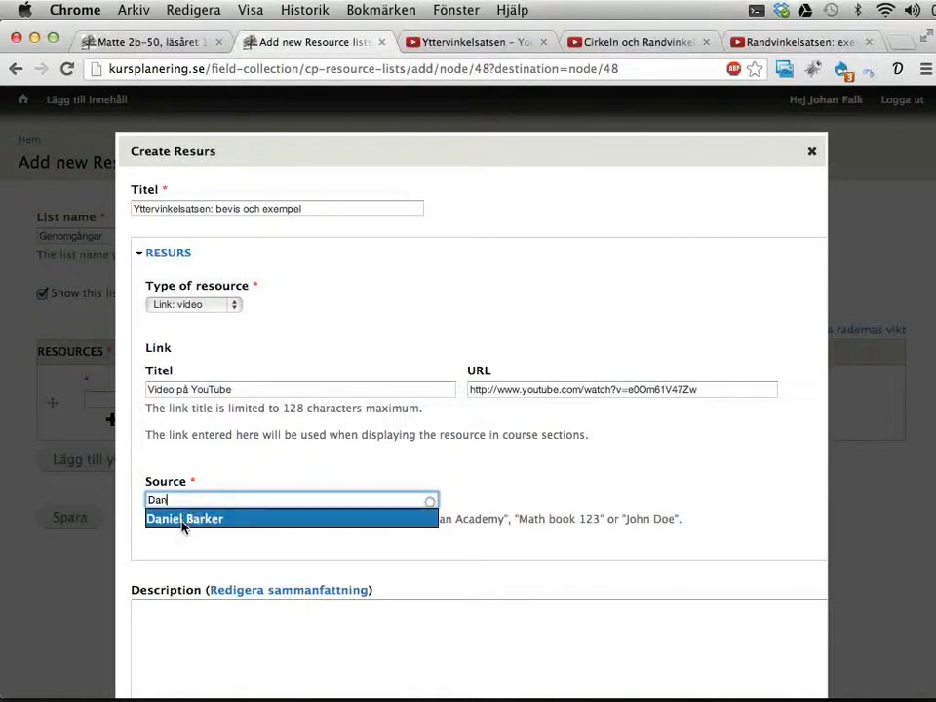
{"action": "left_click", "coordinate": [184, 522]}
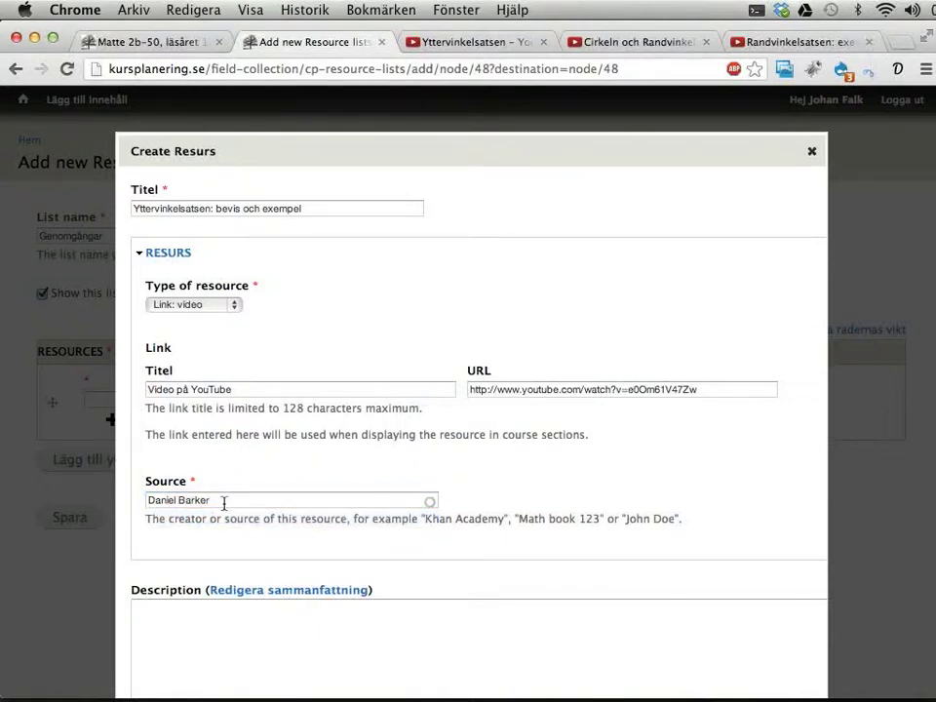
Add Matematik 2b, under Matematik, as a canonical course in the resource's metadata.
{"action": "scroll", "coordinate": [239, 495], "scroll_direction": "down", "scroll_amount": 8}
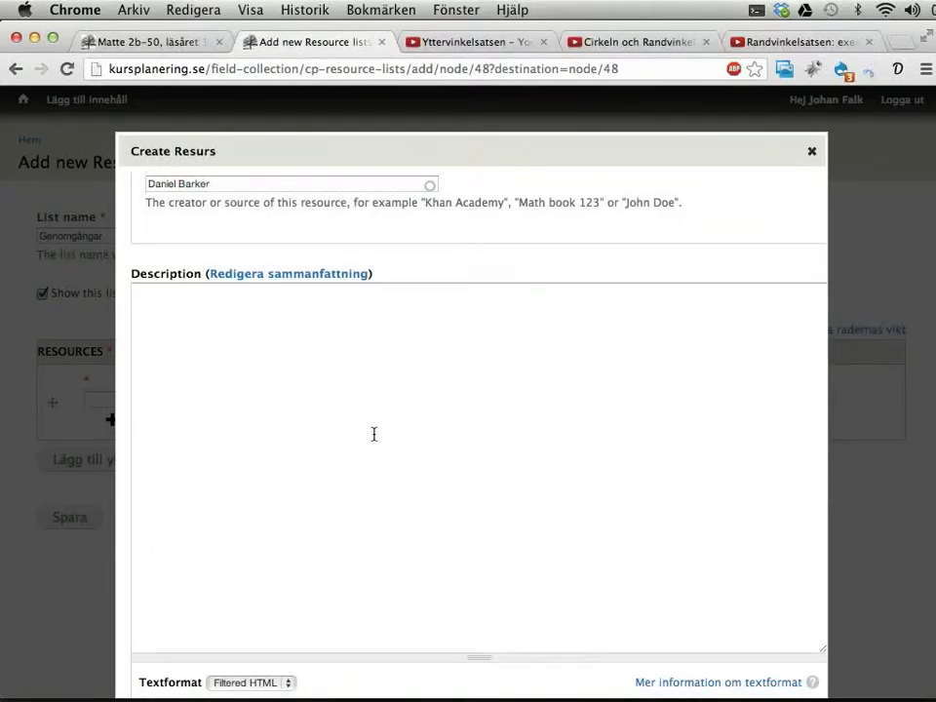
{"action": "scroll", "coordinate": [380, 435], "scroll_direction": "down", "scroll_amount": 10}
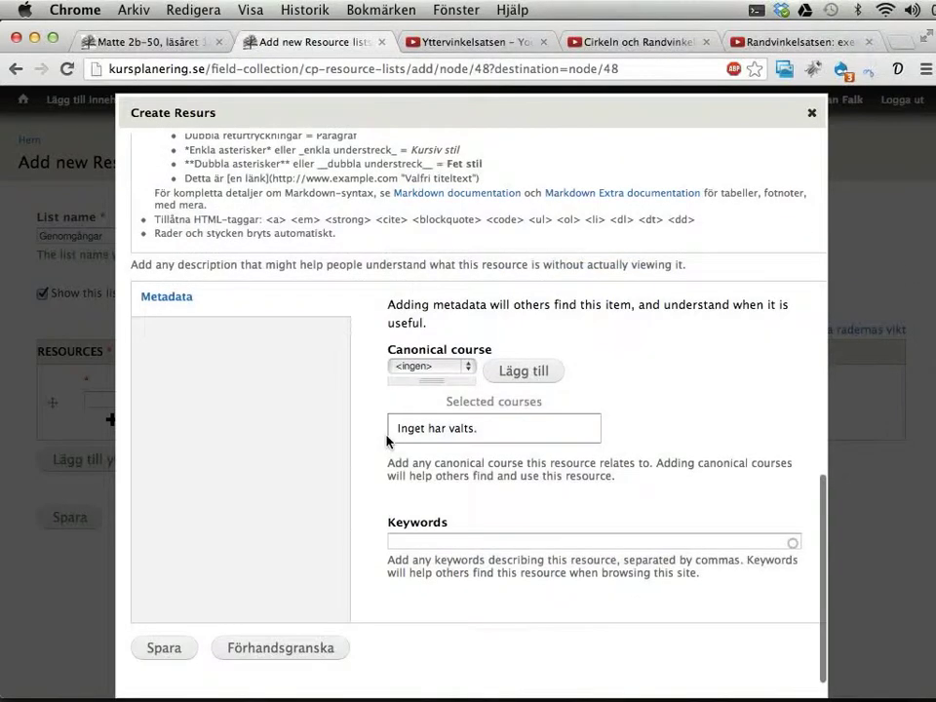
{"action": "left_click", "coordinate": [409, 370]}
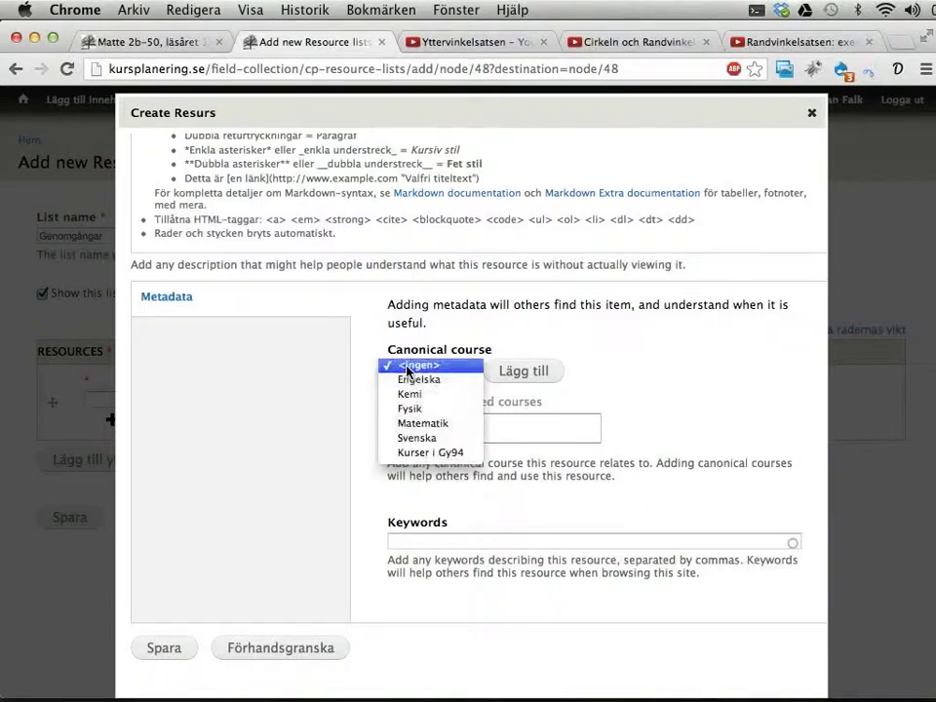
{"action": "left_click", "coordinate": [413, 423]}
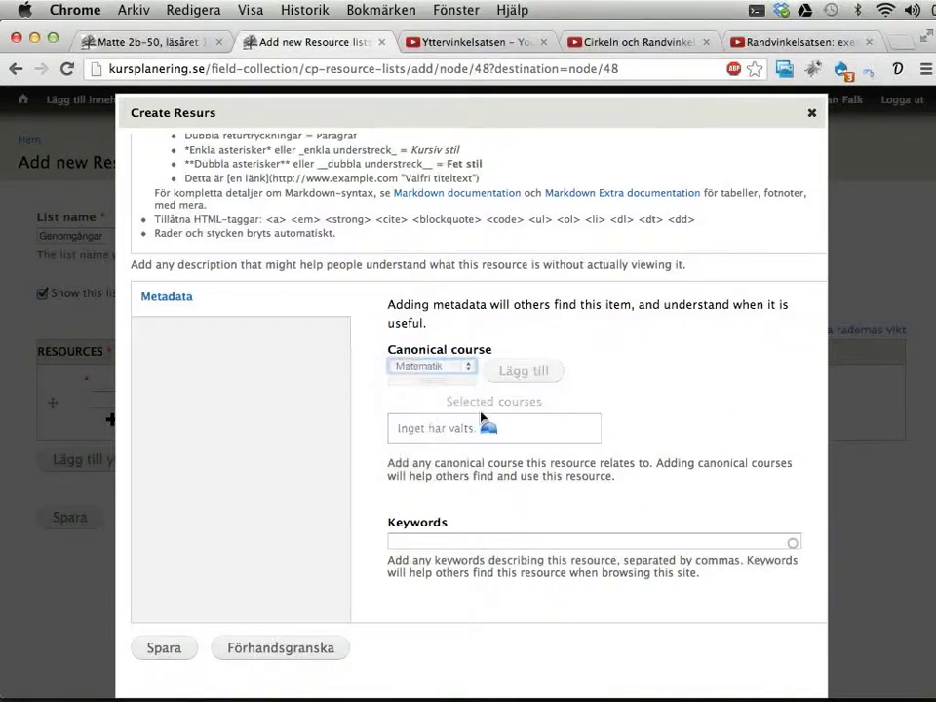
{"action": "left_click", "coordinate": [505, 369]}
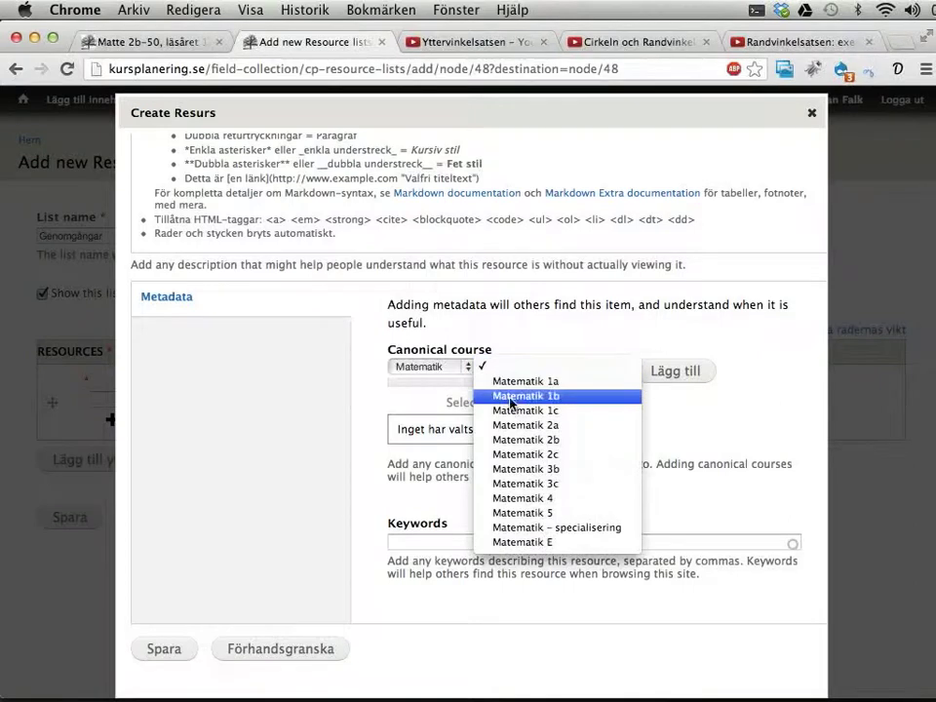
{"action": "left_click", "coordinate": [512, 441]}
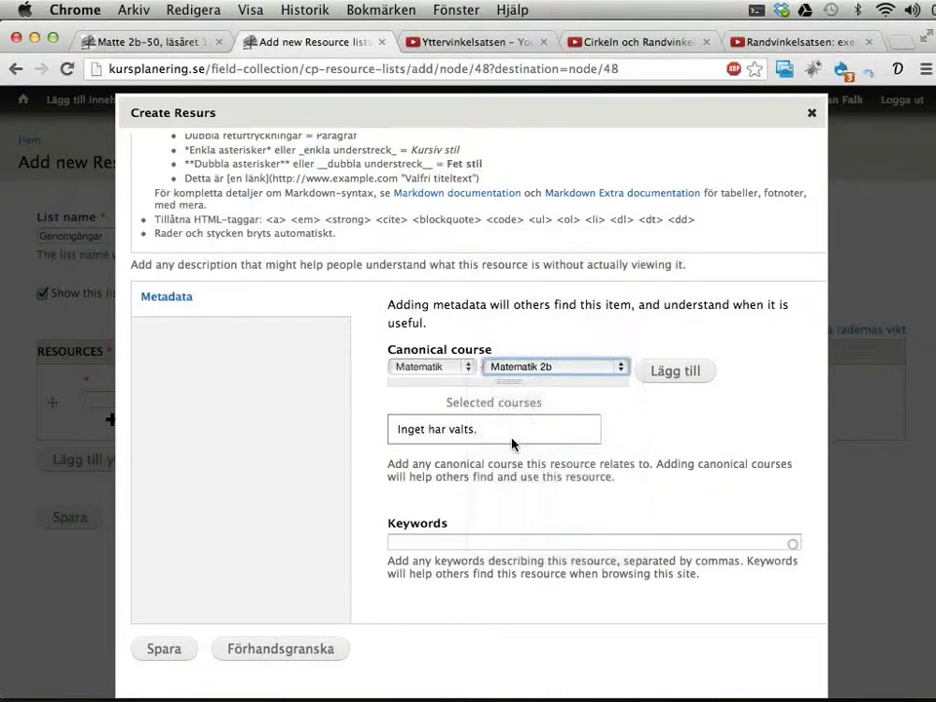
{"action": "left_click", "coordinate": [660, 383]}
Add Matematik 2c as another canonical course for the resource.
{"action": "left_click", "coordinate": [445, 368]}
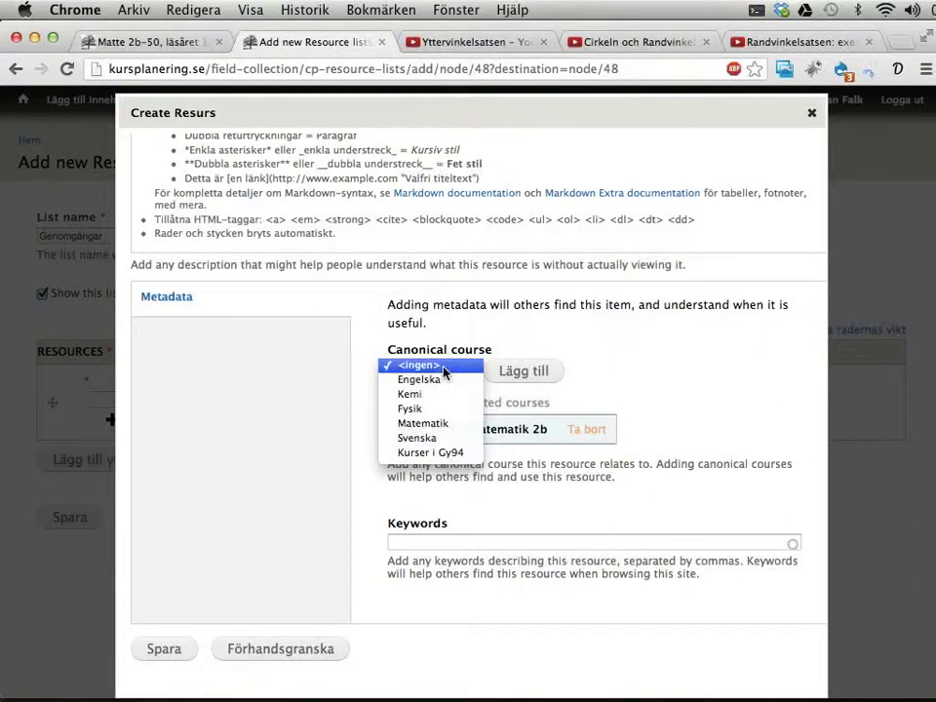
{"action": "left_click", "coordinate": [428, 425]}
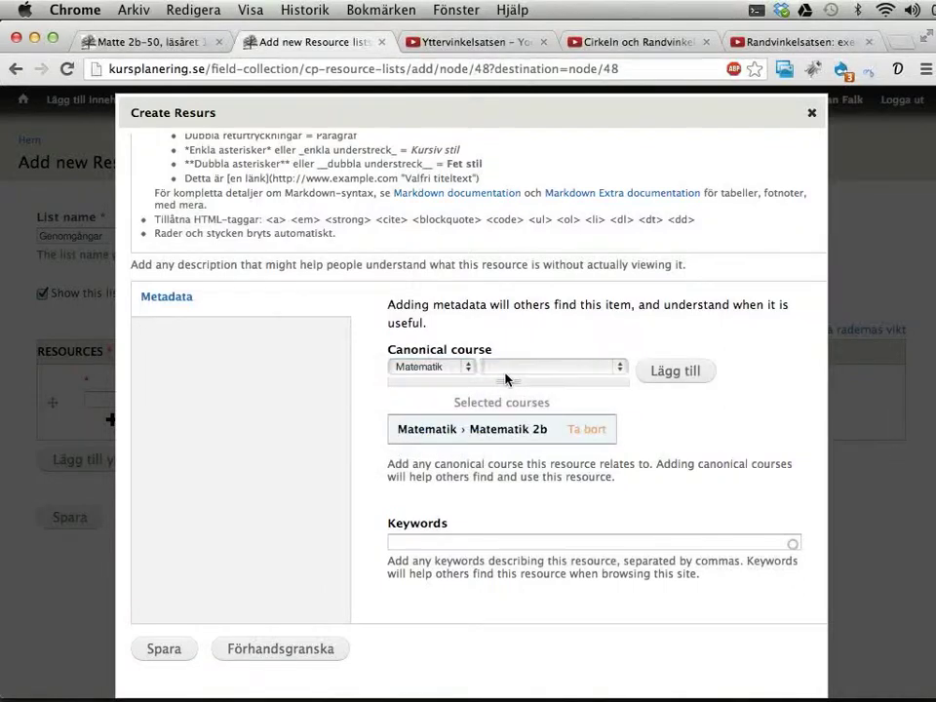
{"action": "left_click", "coordinate": [506, 374]}
{"action": "left_click", "coordinate": [508, 453]}
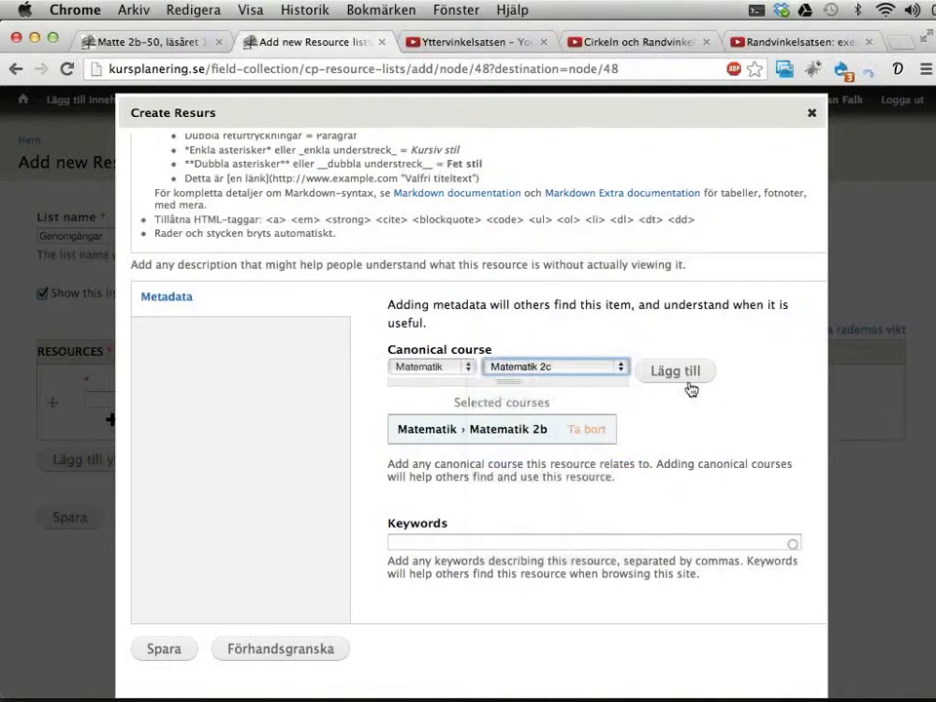
{"action": "left_click", "coordinate": [689, 384]}
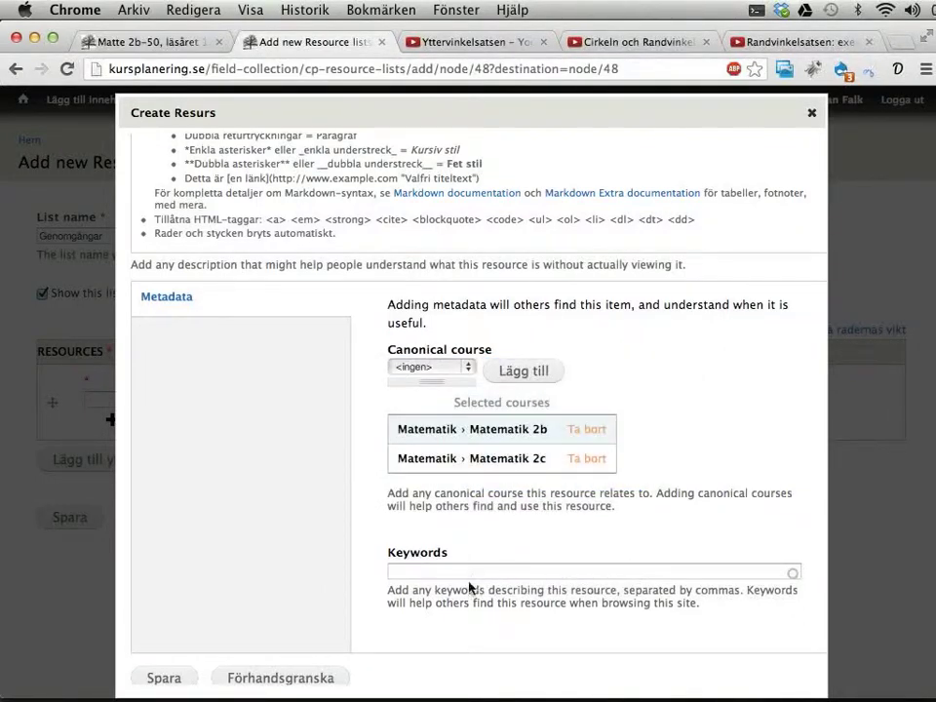
Add the keywords bevis, geometri and yttervinkelsatsen to the resource and save it.
{"action": "left_click", "coordinate": [467, 575]}
{"action": "type", "text": "bev"}
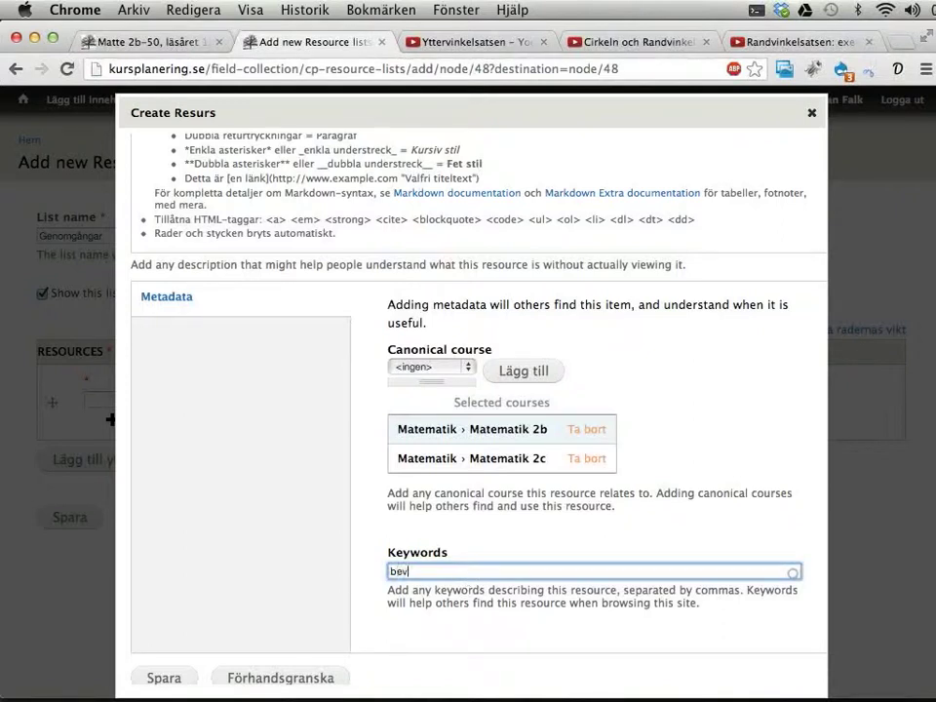
{"action": "type", "text": "is"}
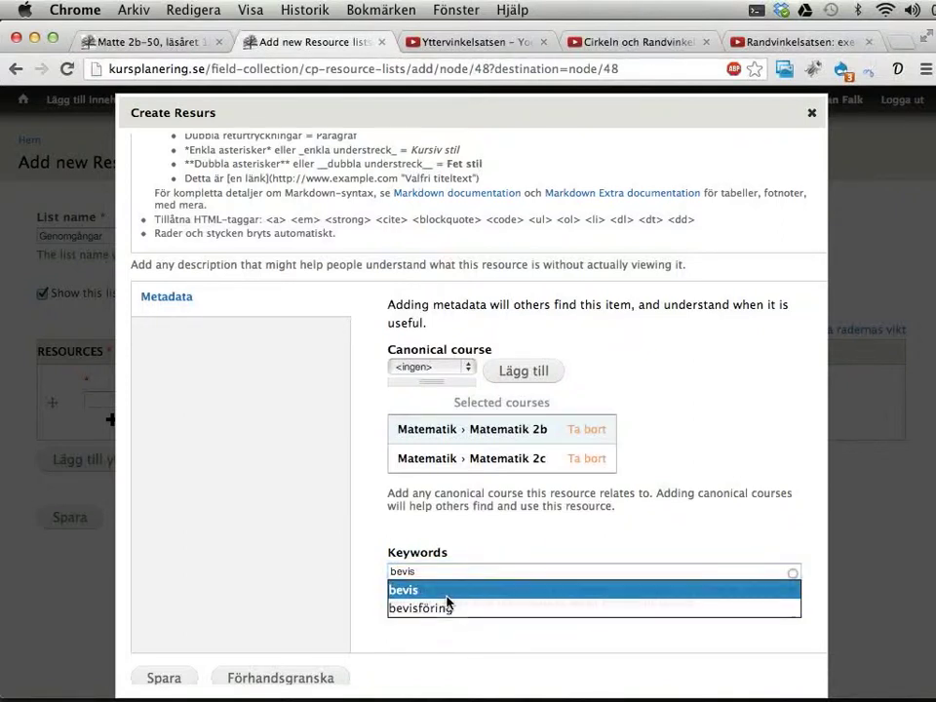
{"action": "left_click", "coordinate": [446, 591]}
{"action": "left_click", "coordinate": [457, 572]}
{"action": "type", "text": ", geome"}
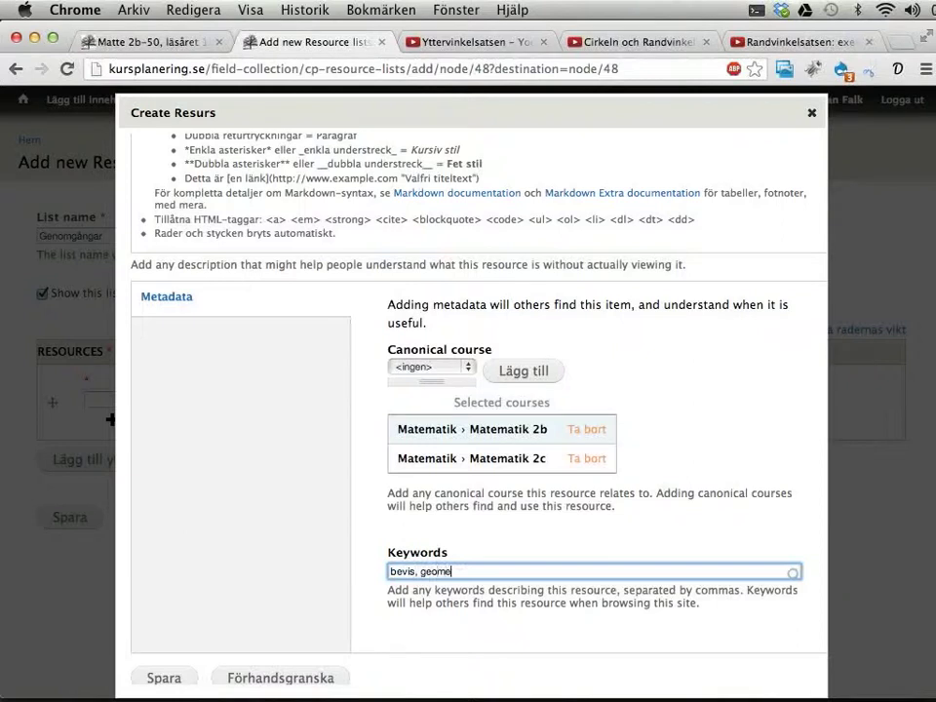
{"action": "left_click", "coordinate": [441, 590]}
{"action": "left_click", "coordinate": [487, 574]}
{"action": "type", "text": ", ytterv"}
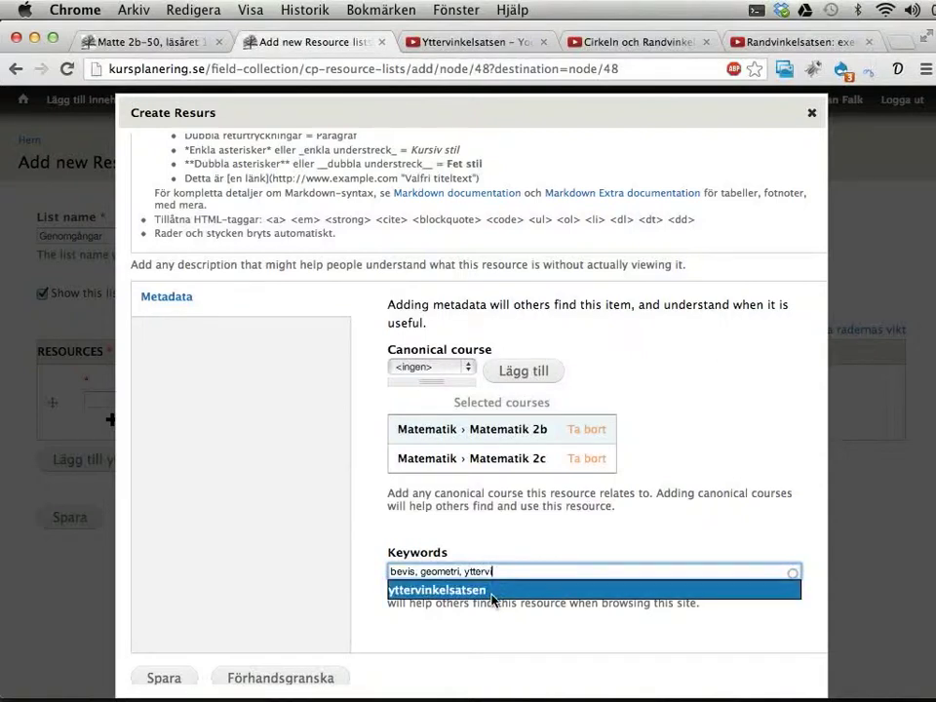
{"action": "left_click", "coordinate": [402, 590]}
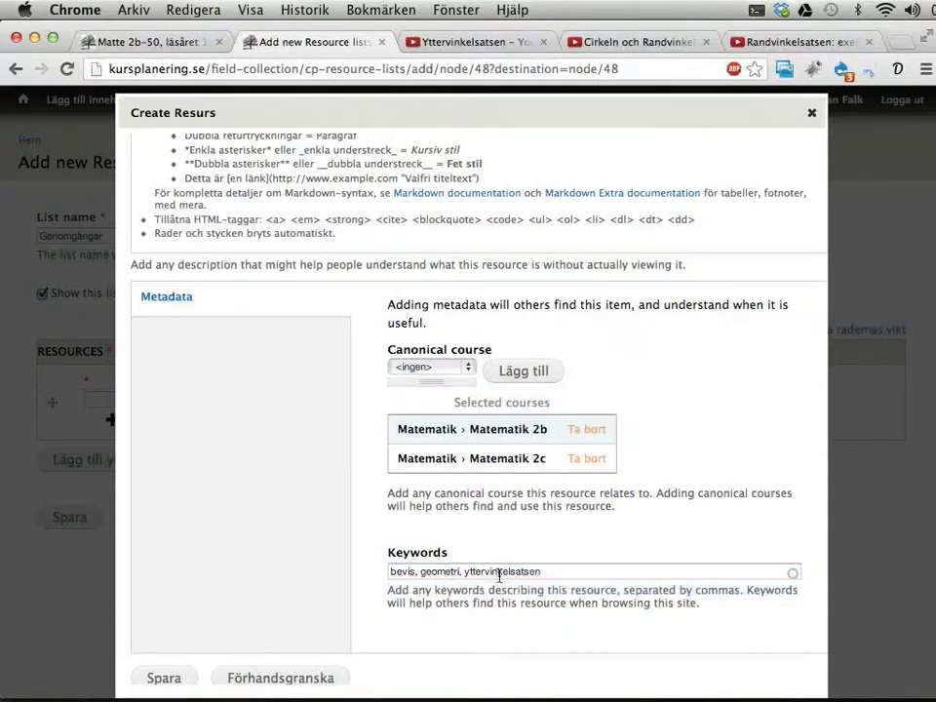
{"action": "scroll", "coordinate": [359, 594], "scroll_direction": "down", "scroll_amount": 1}
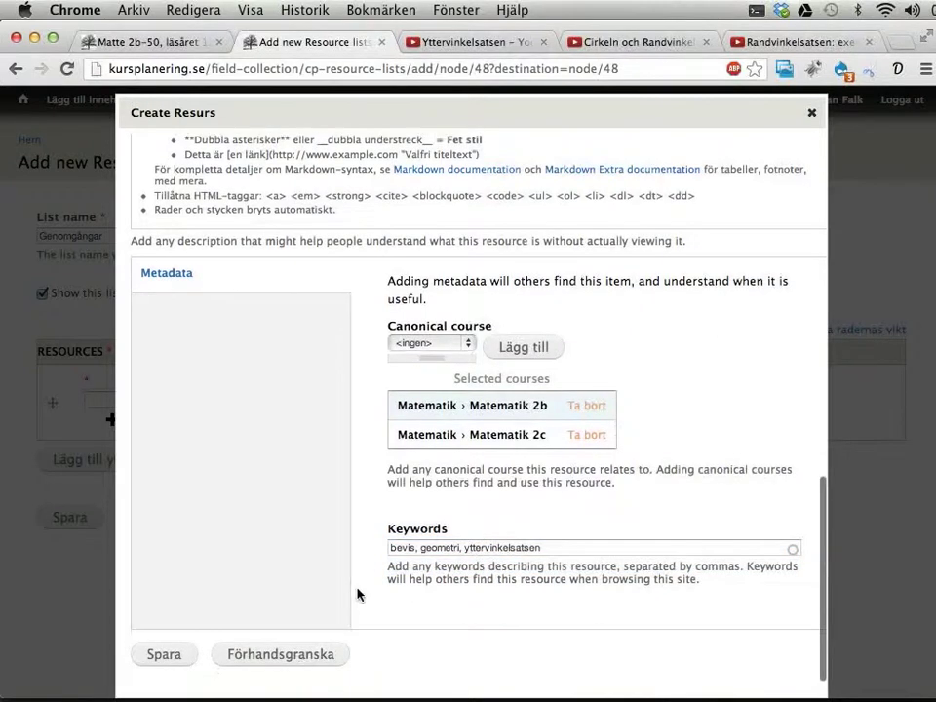
{"action": "left_click", "coordinate": [161, 655]}
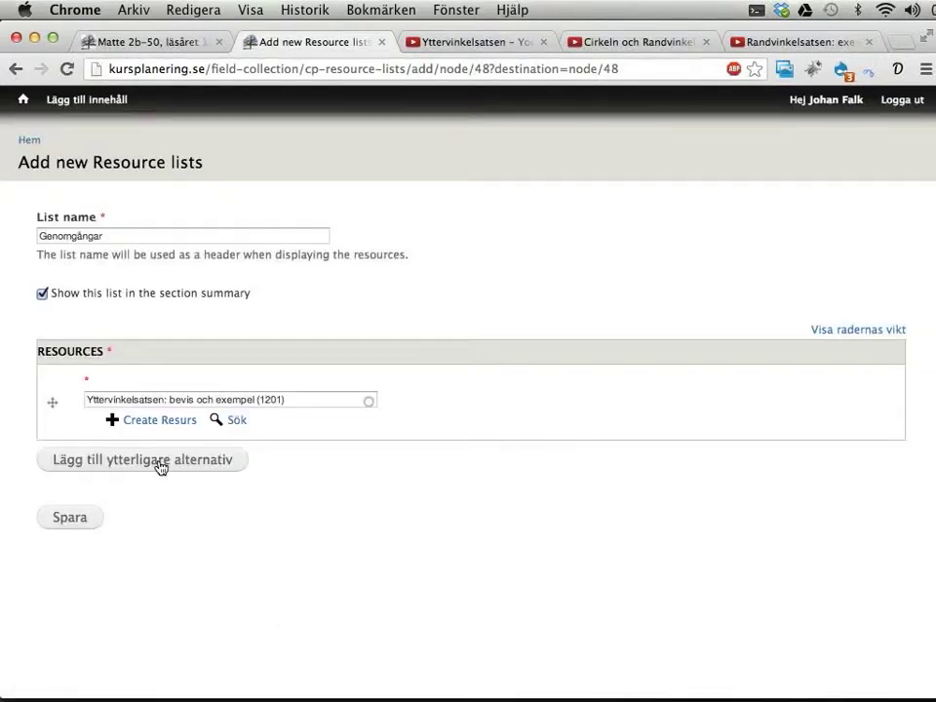
Start a second new resource in the list and copy the address of the YouTube video "Cirkeln och Randvinkelsatsen".
{"action": "left_click", "coordinate": [161, 467]}
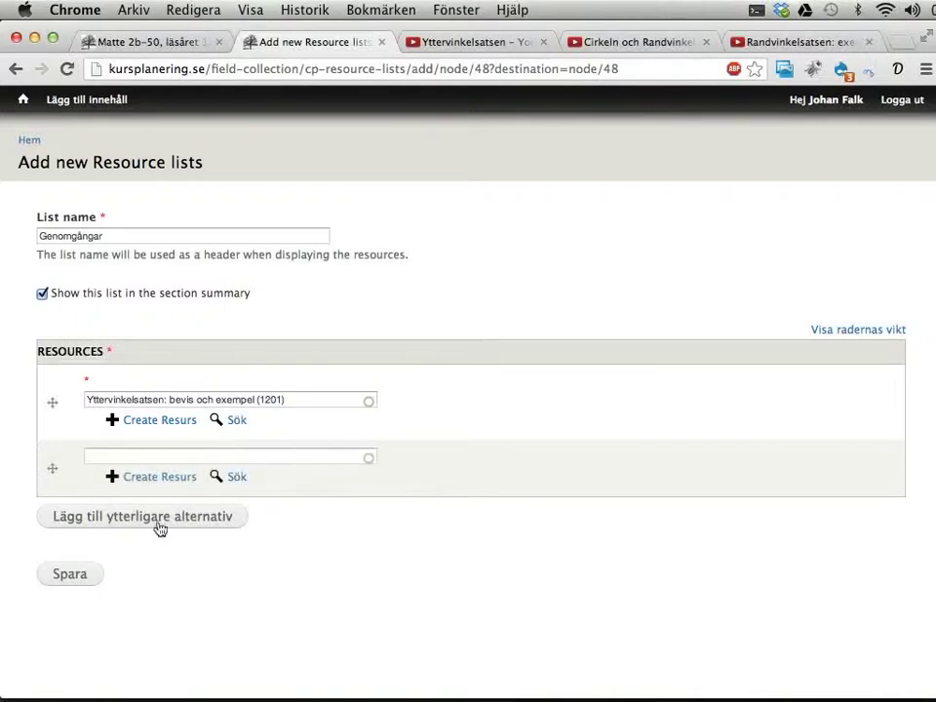
{"action": "left_click", "coordinate": [136, 476]}
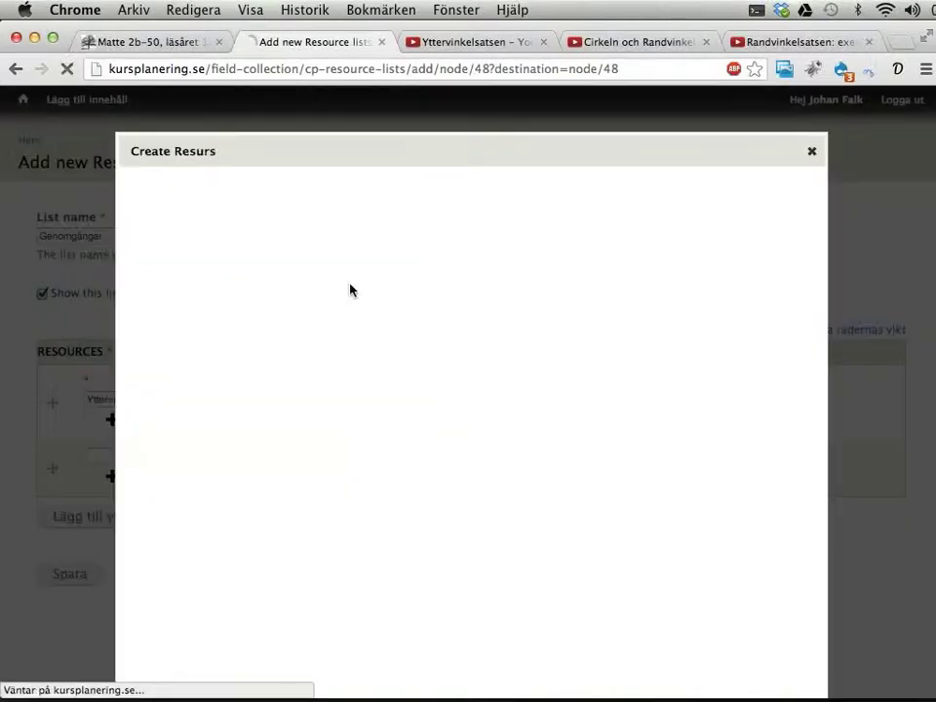
{"action": "left_click", "coordinate": [631, 42]}
{"action": "left_click", "coordinate": [470, 76]}
{"action": "key", "text": "super+c"}
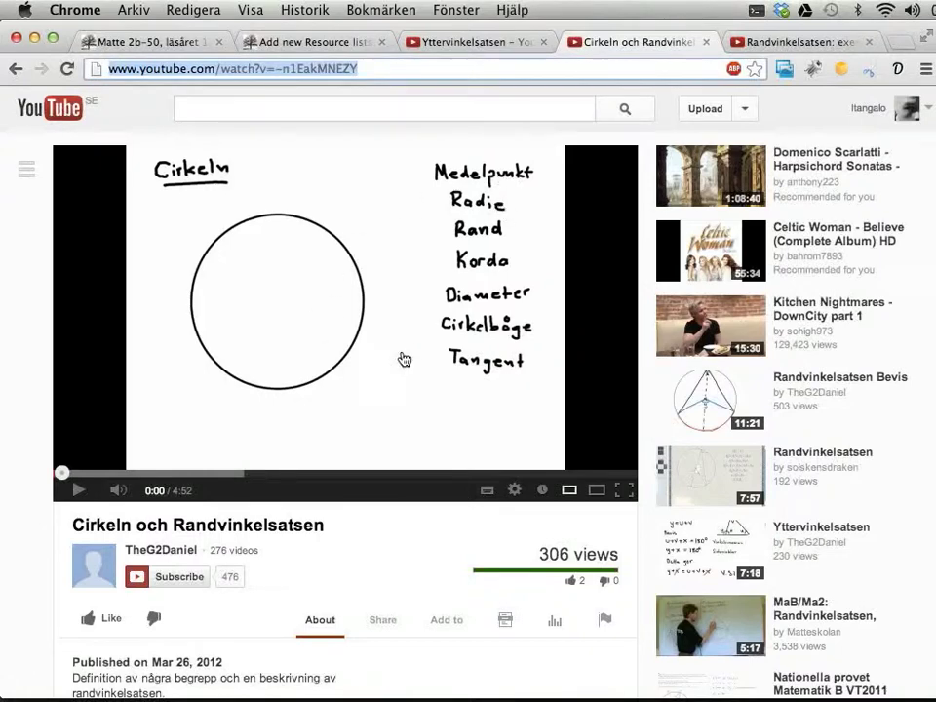
Return to the new resource form, title the resource "Randvinkelsatsen: bevis" and set its type to Link: video.
{"action": "left_click", "coordinate": [251, 37]}
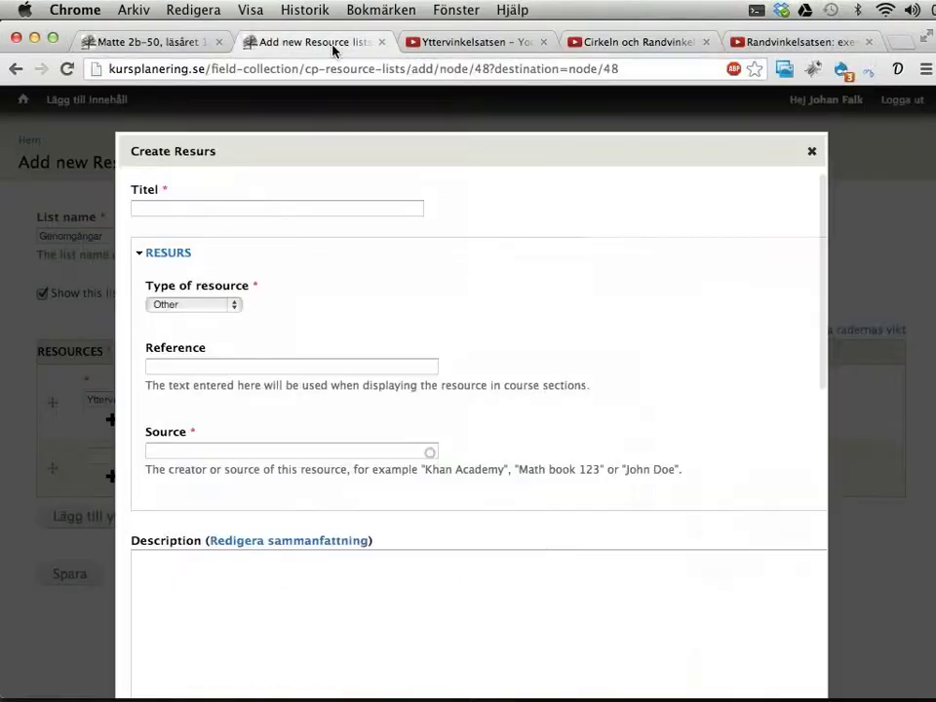
{"action": "left_click", "coordinate": [259, 207]}
{"action": "type", "text": "Randvinkelsatsen: bevis"}
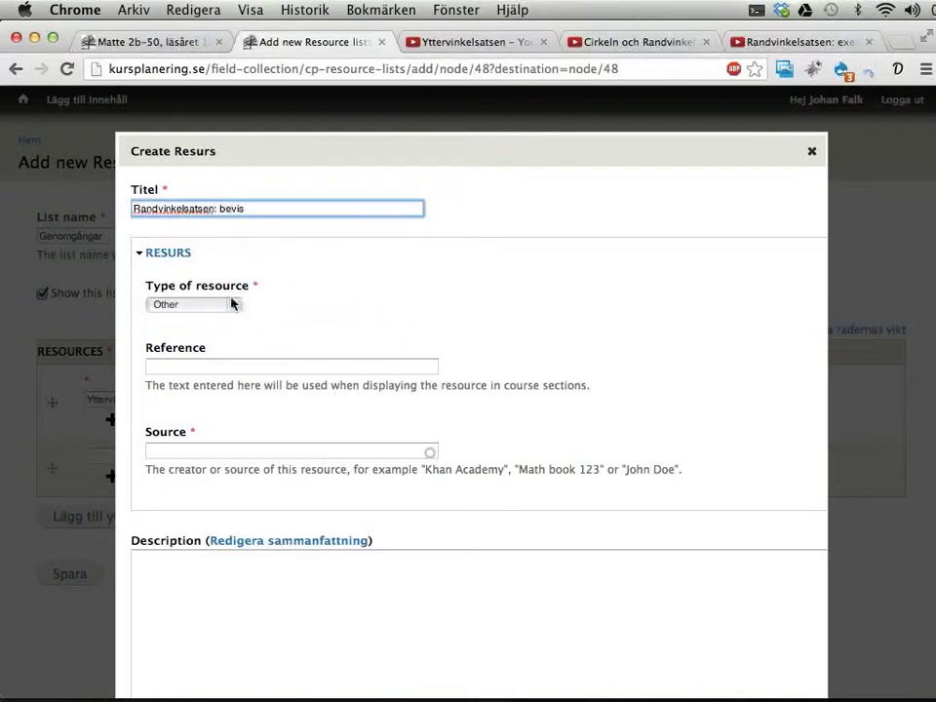
{"action": "left_click", "coordinate": [232, 304]}
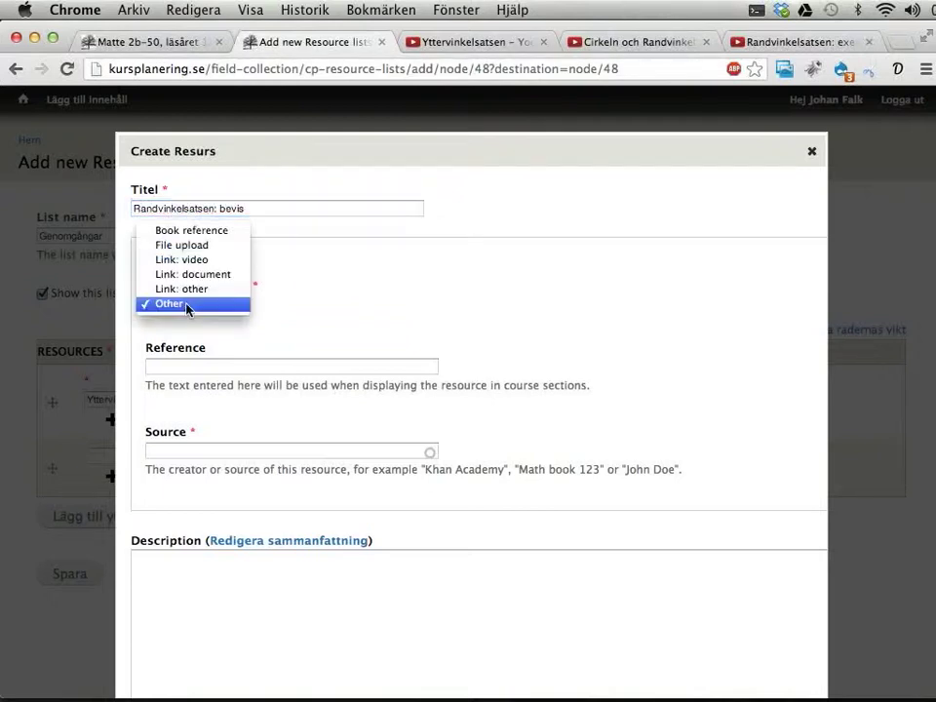
{"action": "left_click", "coordinate": [256, 261]}
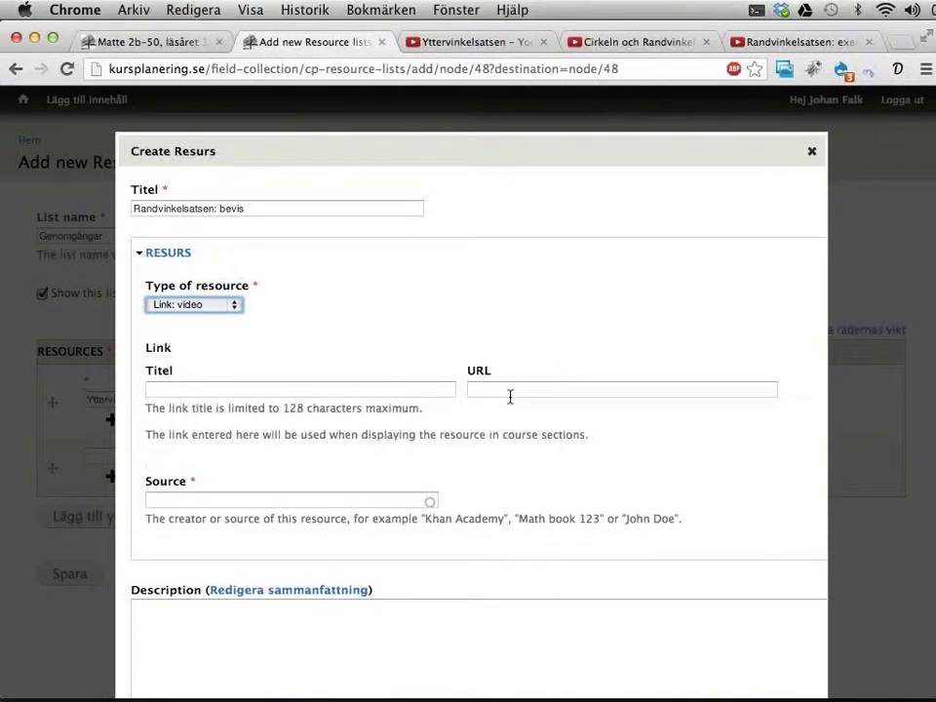
Give the resource the copied YouTube address with the link title "Video på YouTube", and fill in the video creator's name as source.
{"action": "left_click", "coordinate": [510, 394]}
{"action": "key", "text": "super+v"}
{"action": "left_click", "coordinate": [410, 386]}
{"action": "type", "text": "V"}
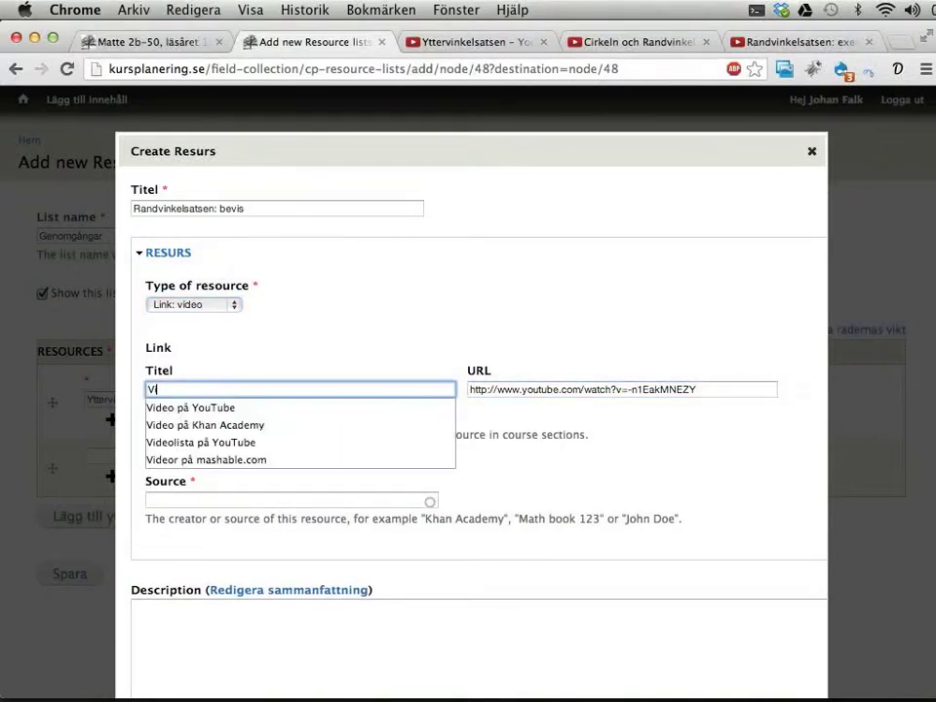
{"action": "type", "text": "i"}
{"action": "key", "text": "Down"}
{"action": "key", "text": "Tab"}
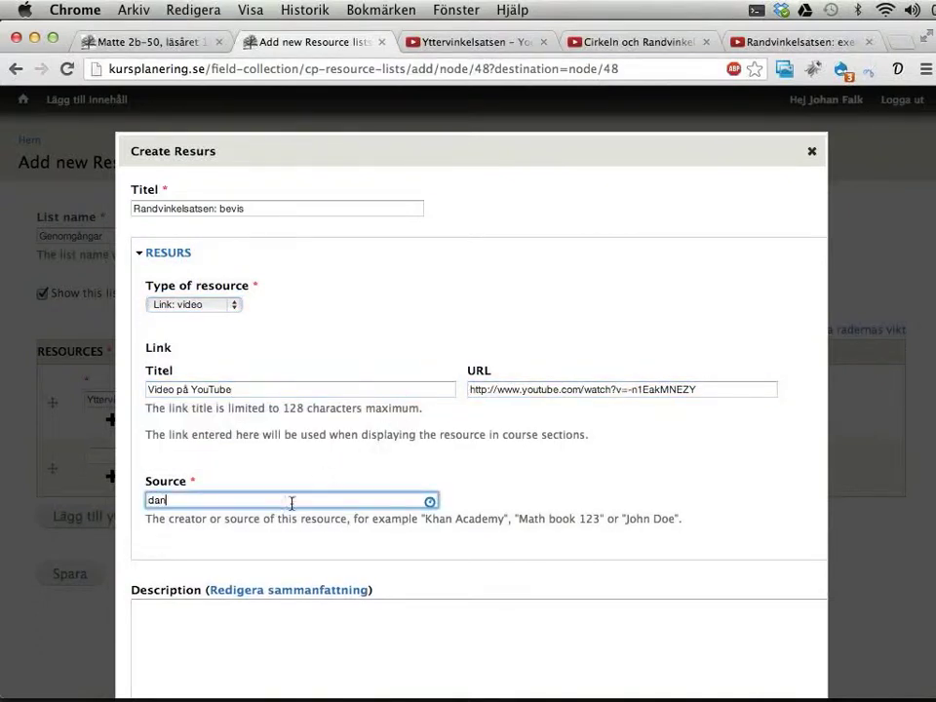
{"action": "type", "text": "dan"}
{"action": "left_click", "coordinate": [336, 517]}
Add Matematik 2b, under Matematik, as a canonical course in the metadata of "Randvinkelsatsen: bevis".
{"action": "scroll", "coordinate": [410, 439], "scroll_direction": "down", "scroll_amount": 10}
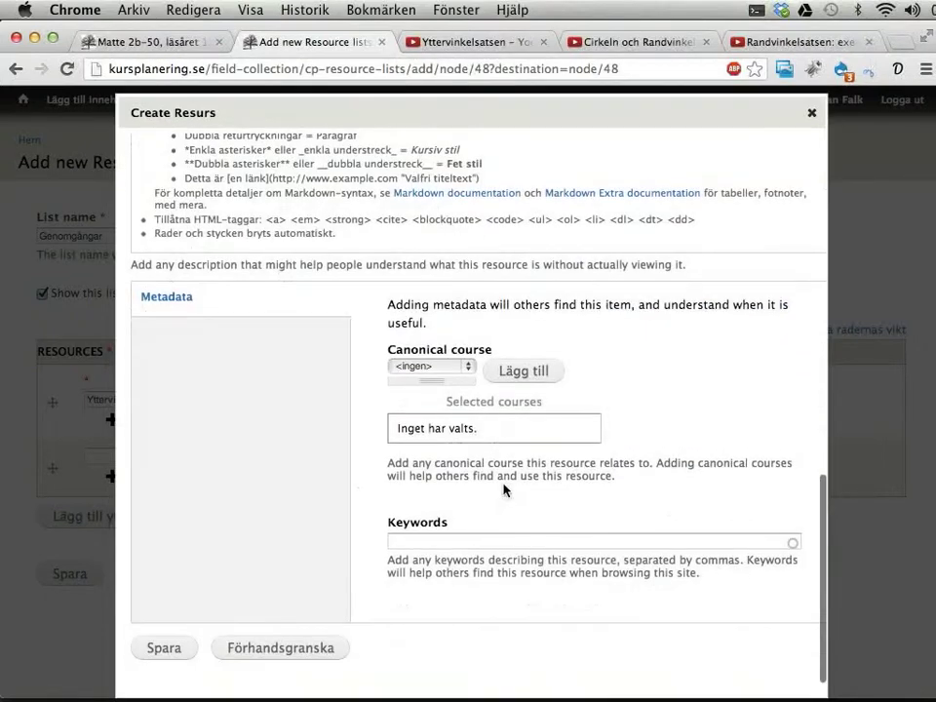
{"action": "left_click", "coordinate": [444, 365]}
{"action": "left_click", "coordinate": [429, 424]}
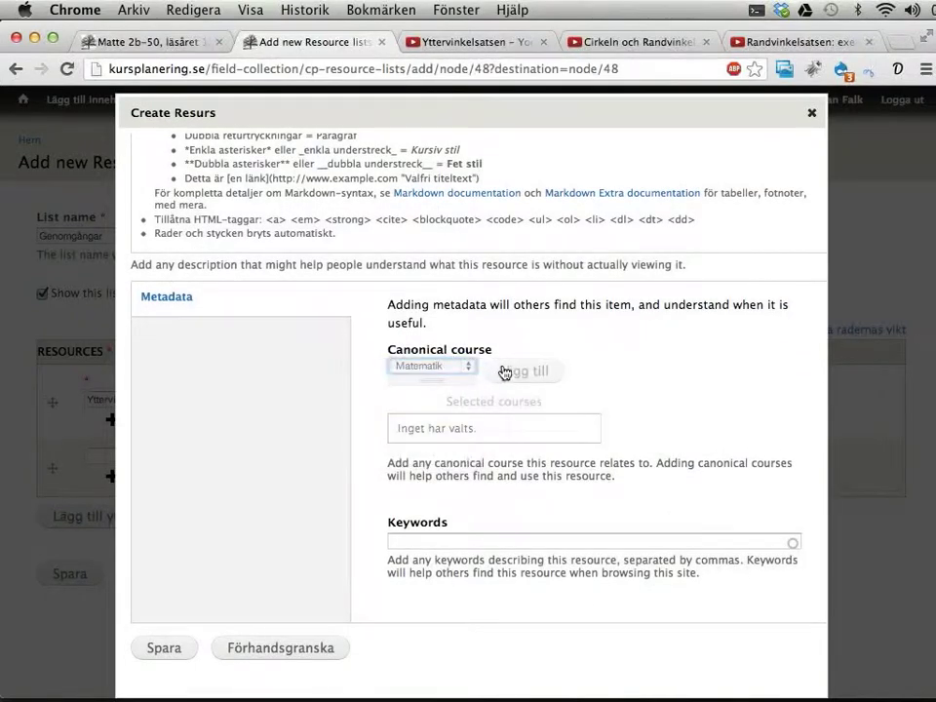
{"action": "left_click", "coordinate": [508, 368]}
{"action": "left_click", "coordinate": [508, 440]}
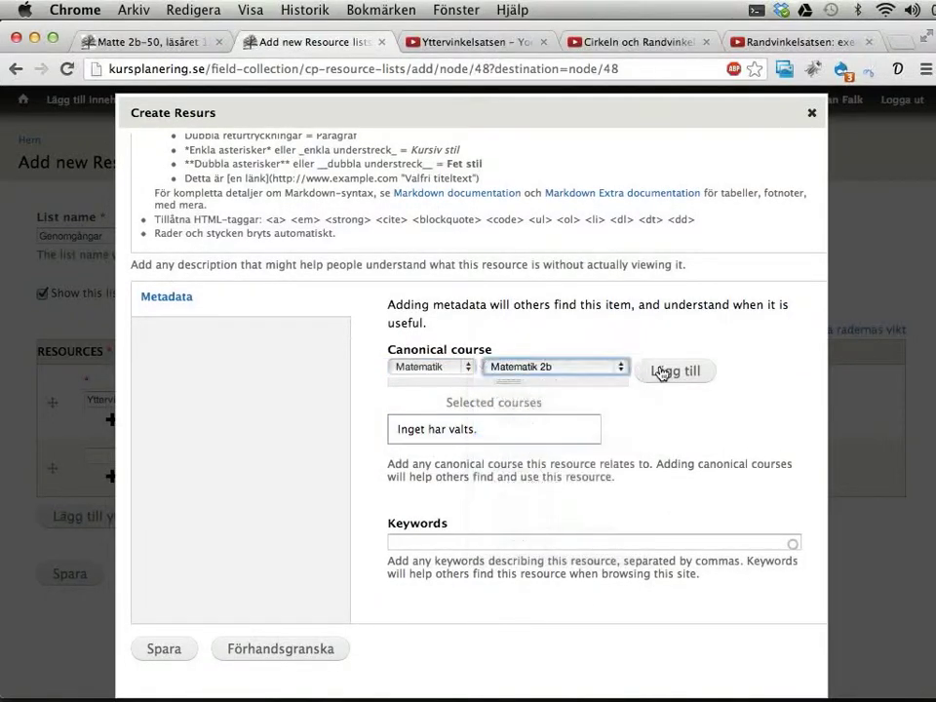
{"action": "left_click", "coordinate": [661, 373]}
Add Matematik 2c as a second canonical course for "Randvinkelsatsen: bevis".
{"action": "left_click", "coordinate": [413, 367]}
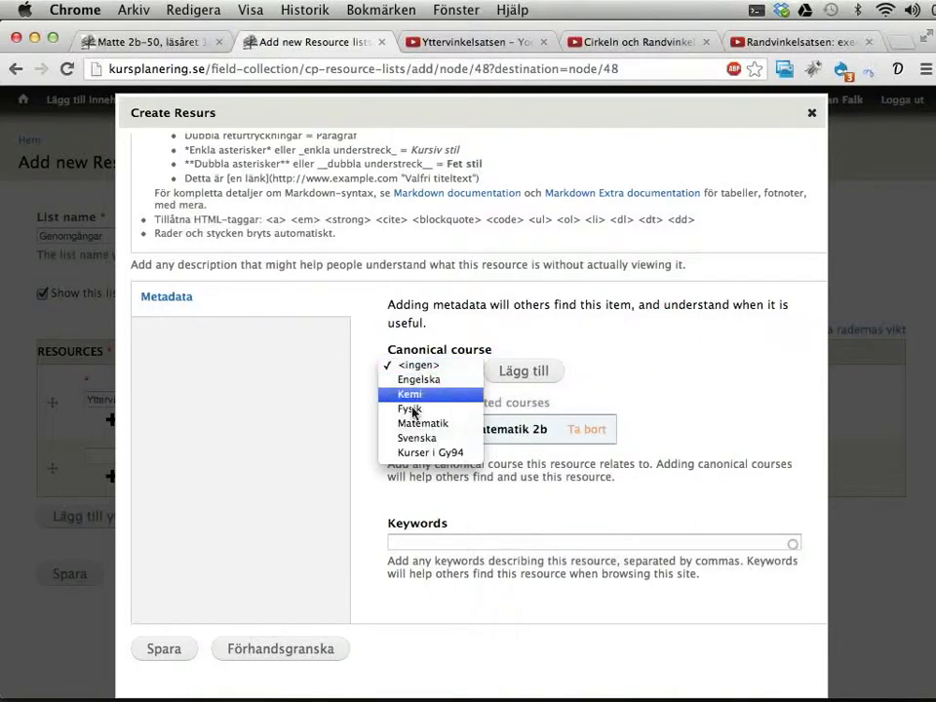
{"action": "left_click", "coordinate": [417, 423]}
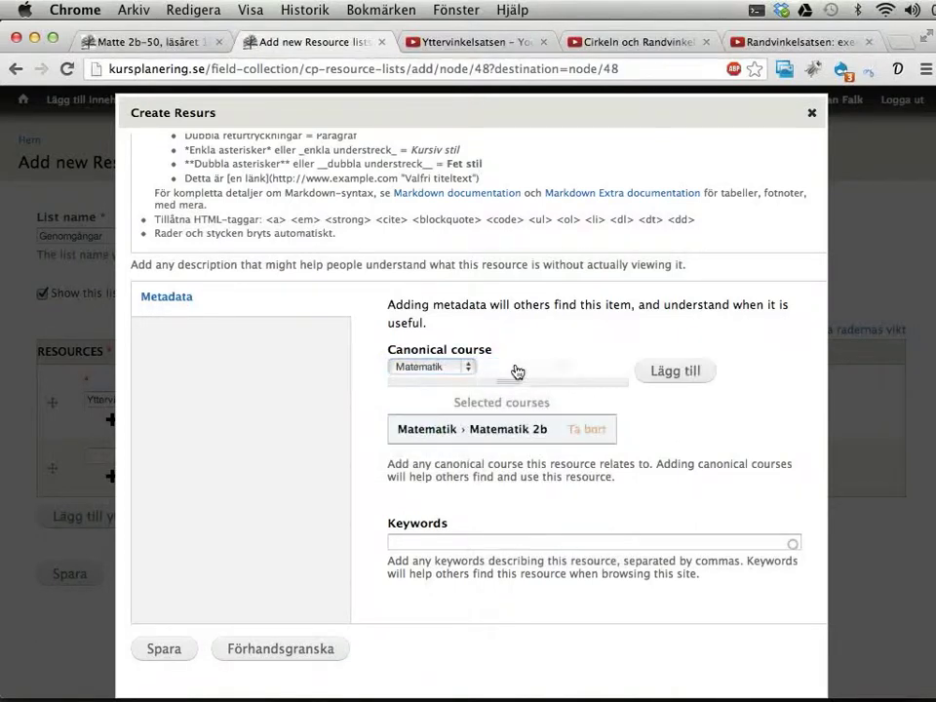
{"action": "left_click", "coordinate": [516, 367]}
{"action": "left_click", "coordinate": [523, 451]}
{"action": "left_click", "coordinate": [675, 371]}
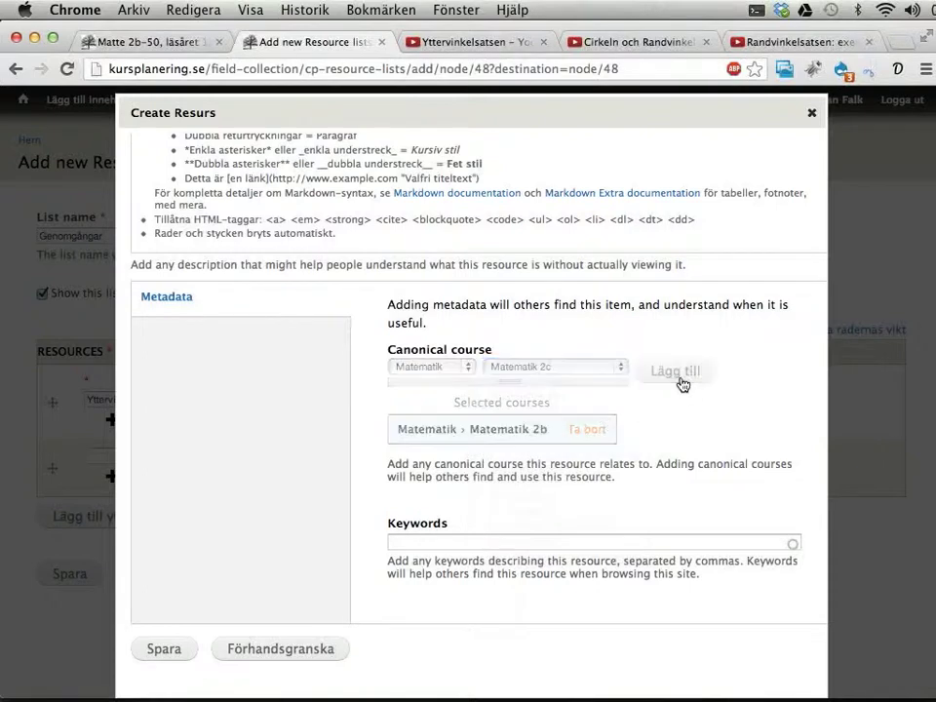
Add the keywords geometri, bevis, satser and randvinkelsatsen to the resource and save it.
{"action": "left_click", "coordinate": [481, 571]}
{"action": "type", "text": "geom"}
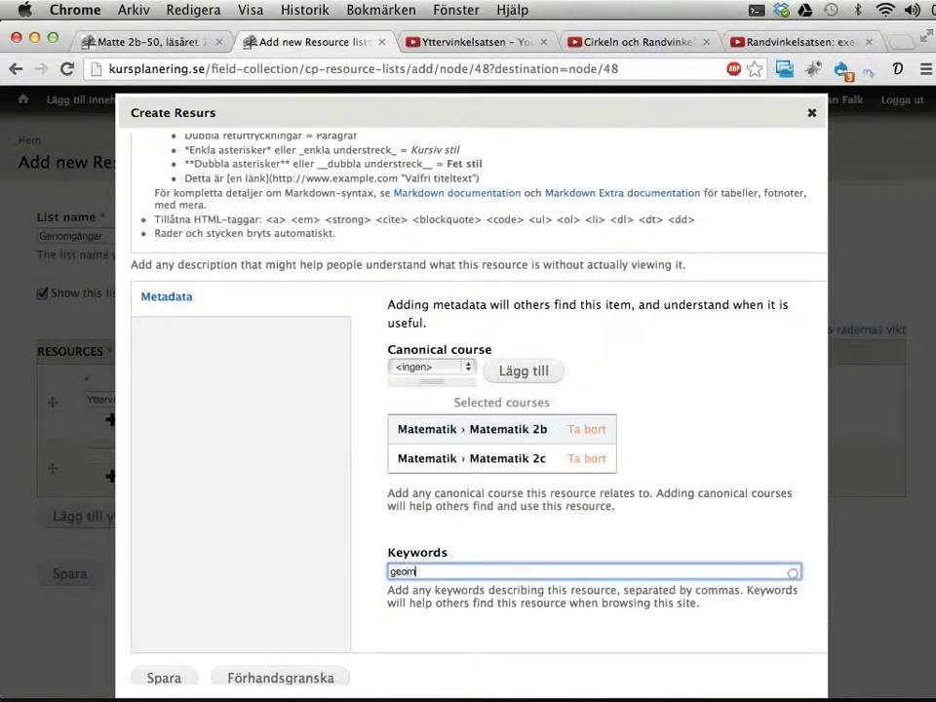
{"action": "type", "text": "etri"}
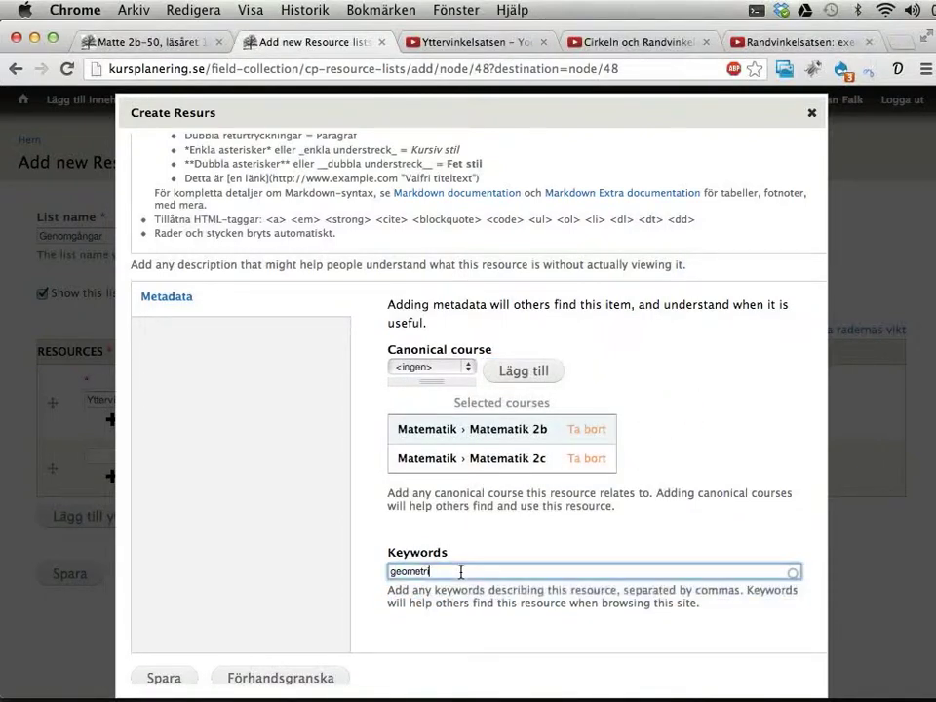
{"action": "type", "text": ", bevis, sats"}
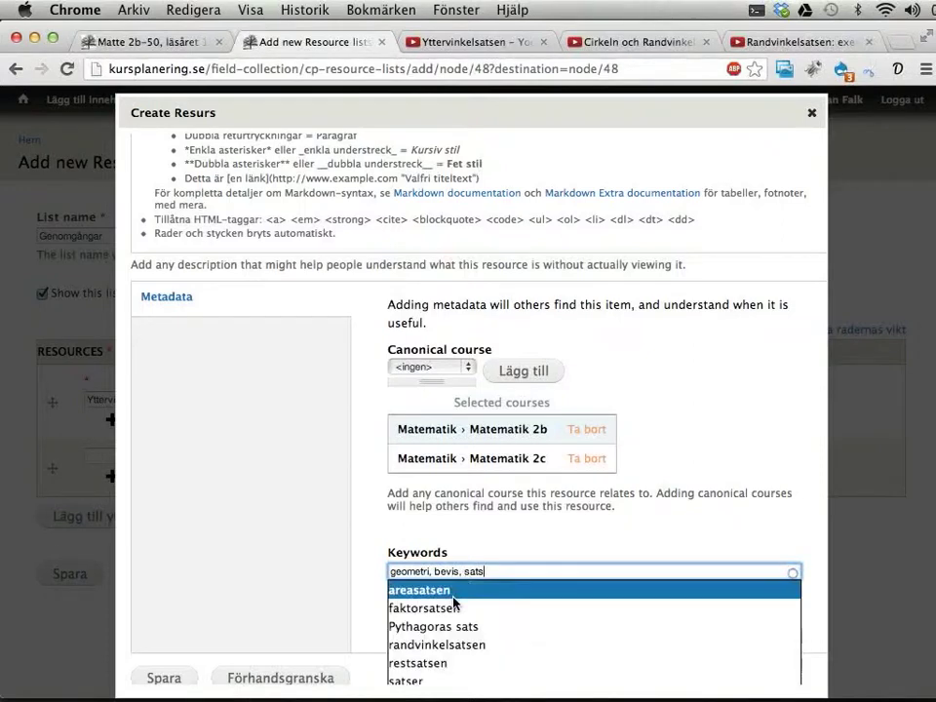
{"action": "left_click", "coordinate": [423, 679]}
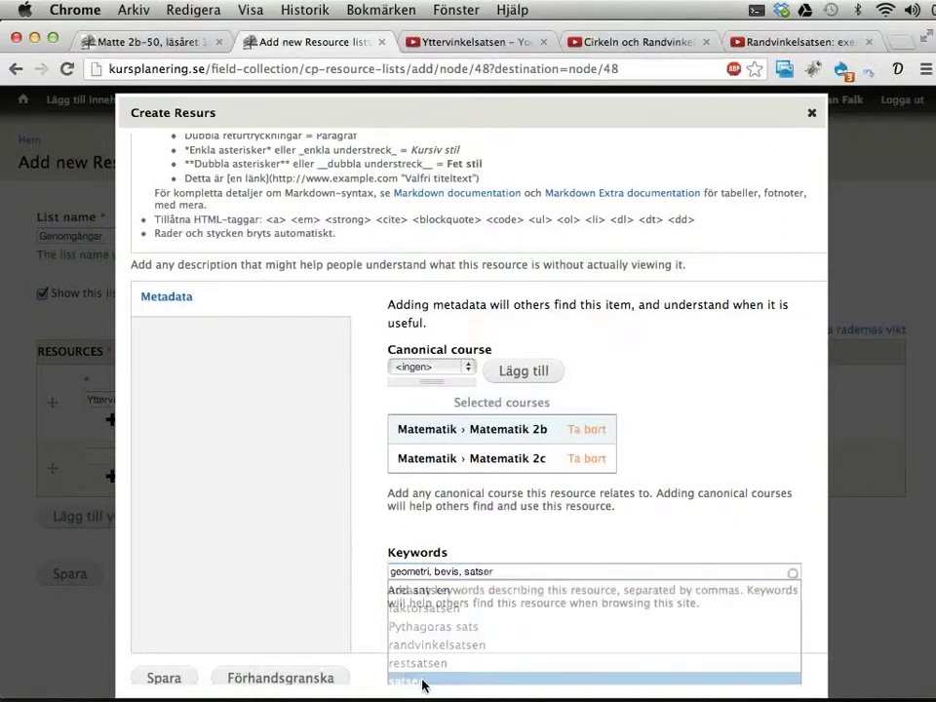
{"action": "type", "text": ", rand"}
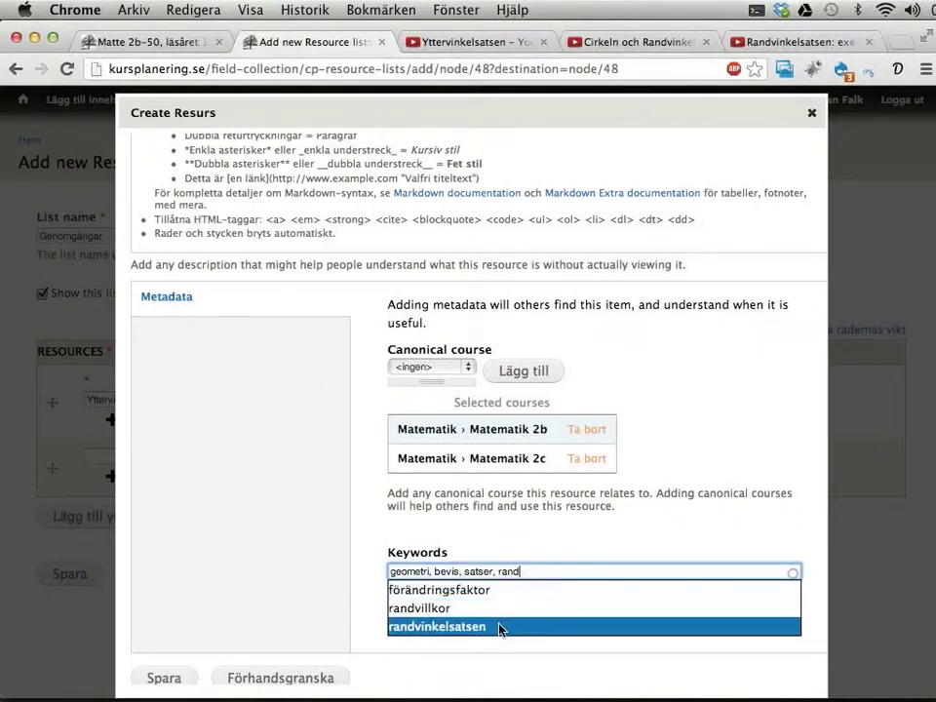
{"action": "left_click", "coordinate": [501, 627]}
{"action": "left_click", "coordinate": [152, 679]}
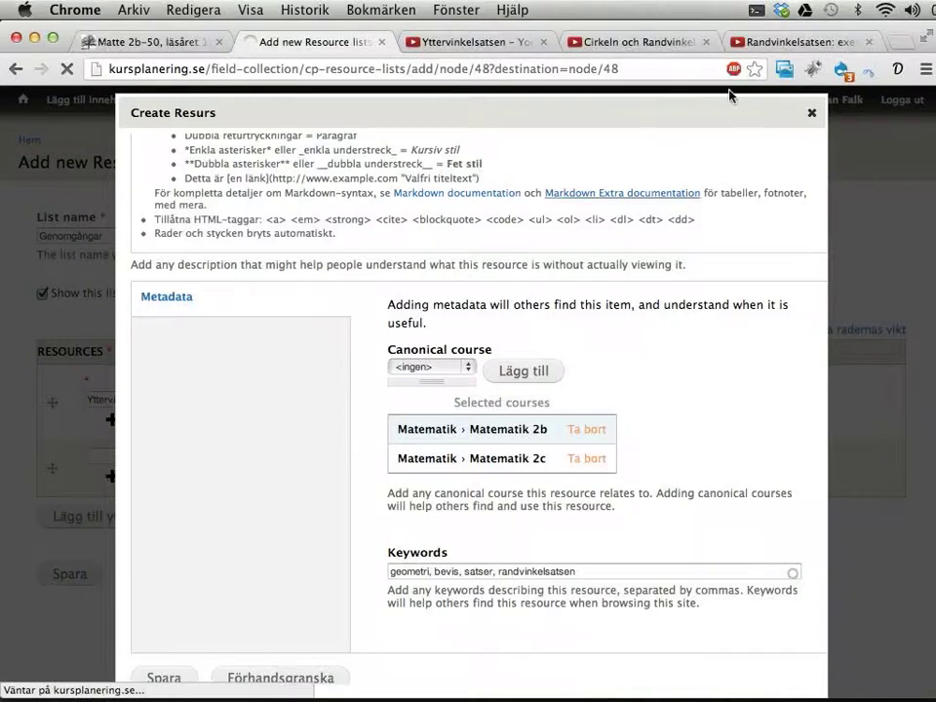
Copy the address of the YouTube video "Randvinkelsatsen: exempel" and start a third new resource in the list.
{"action": "left_click", "coordinate": [765, 42]}
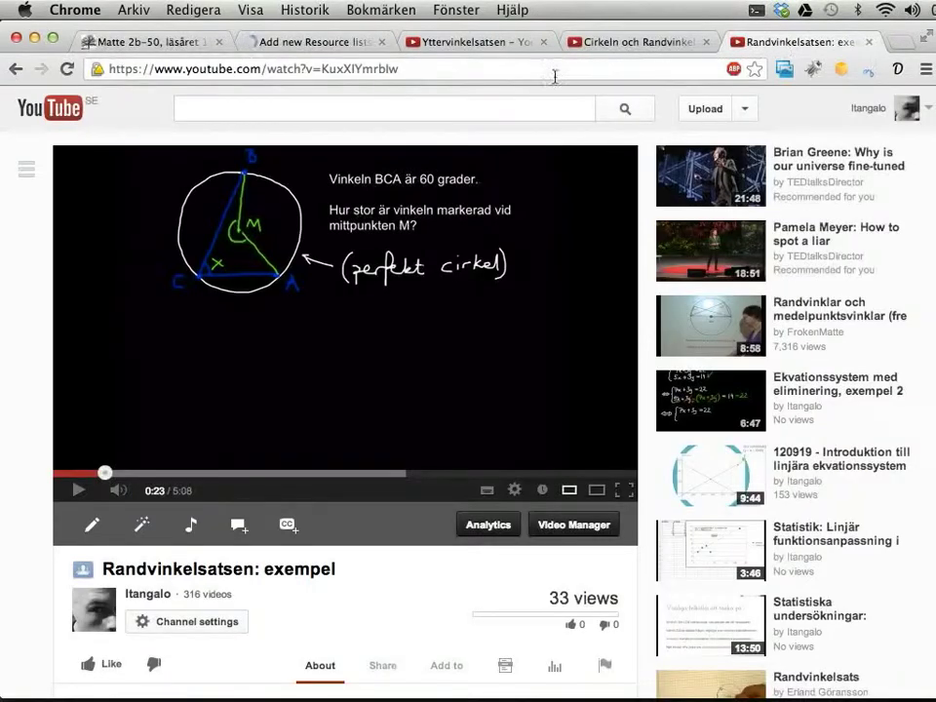
{"action": "left_click", "coordinate": [551, 70]}
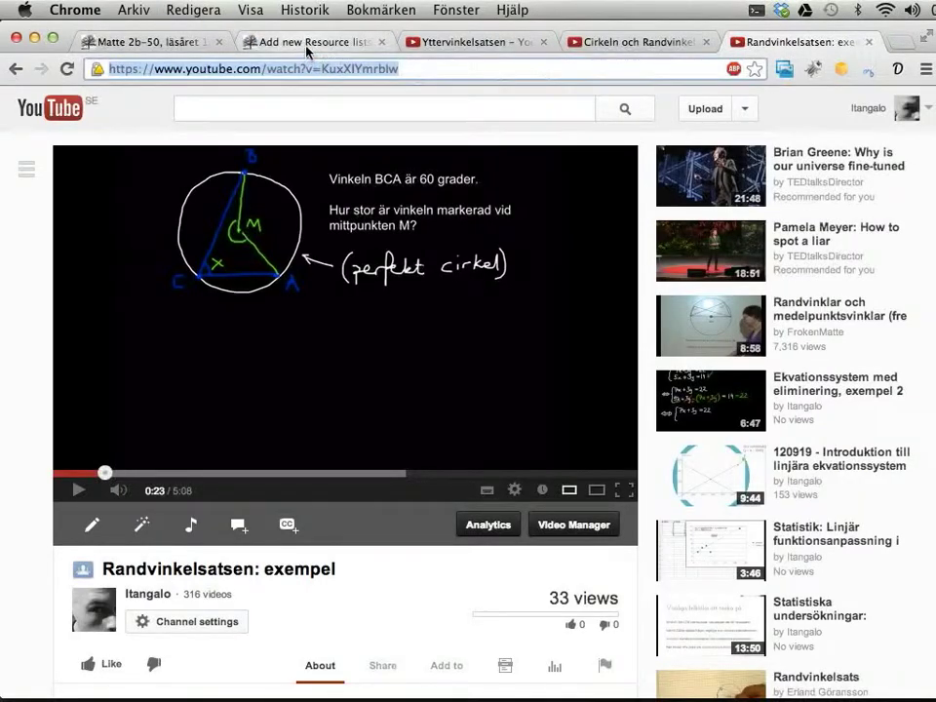
{"action": "left_click", "coordinate": [306, 45]}
{"action": "left_click", "coordinate": [104, 525]}
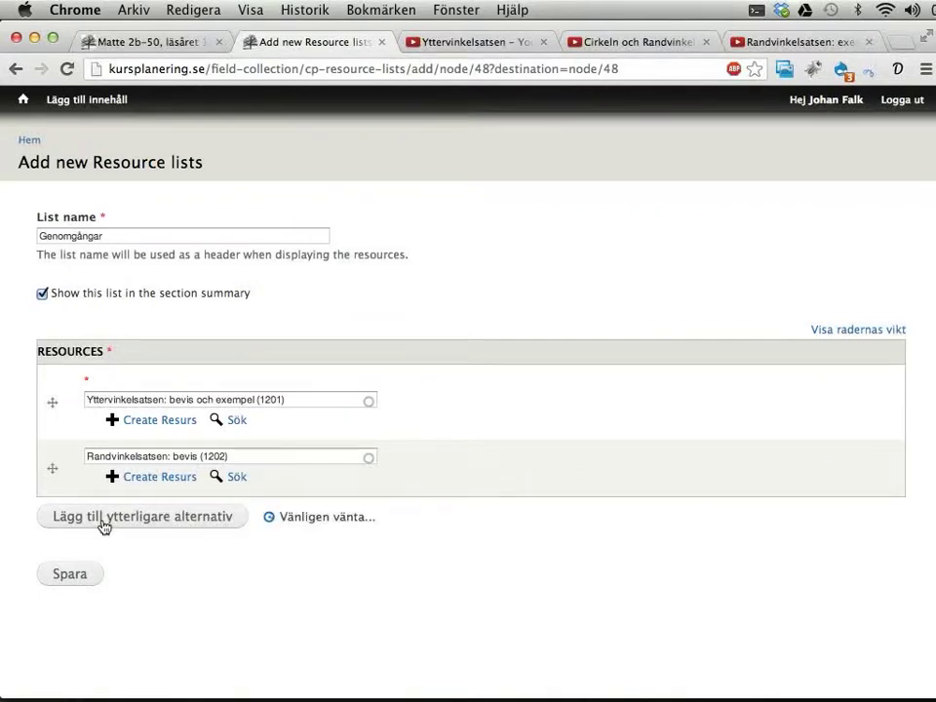
{"action": "left_click", "coordinate": [139, 534]}
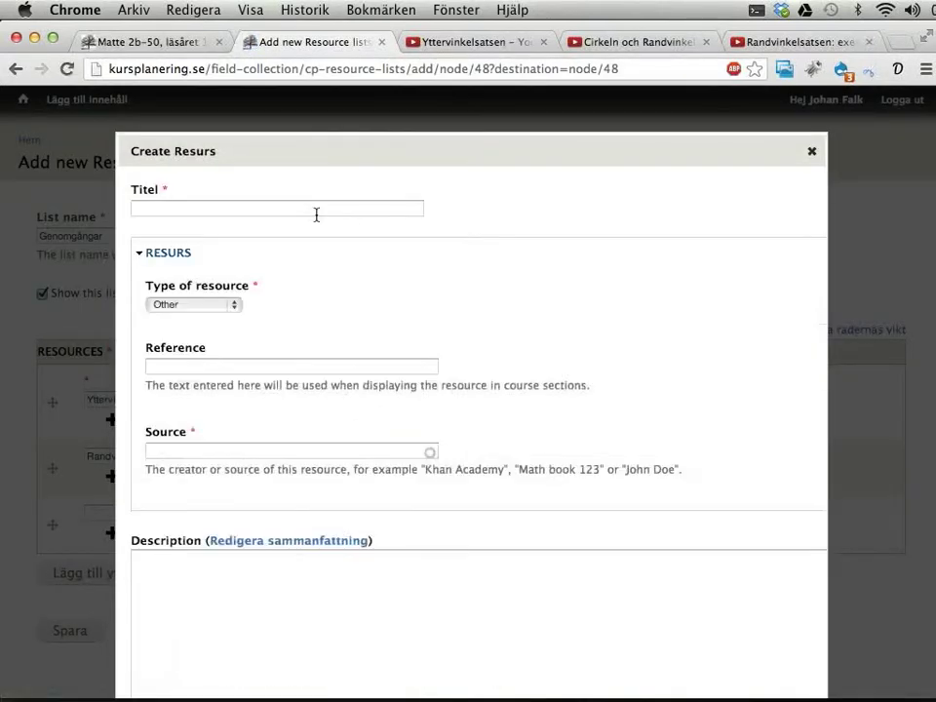
Title the third resource "Randvinkelsatsen: exempel (live!)" and set its type to Link: video.
{"action": "left_click", "coordinate": [316, 206]}
{"action": "type", "text": "Rand"}
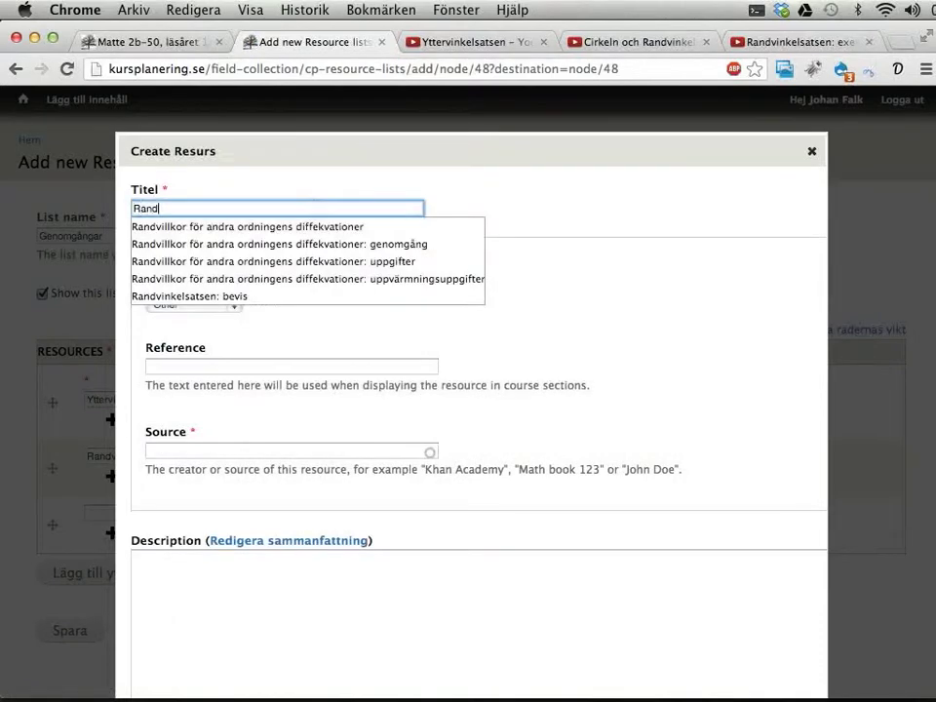
{"action": "type", "text": "vinkel"}
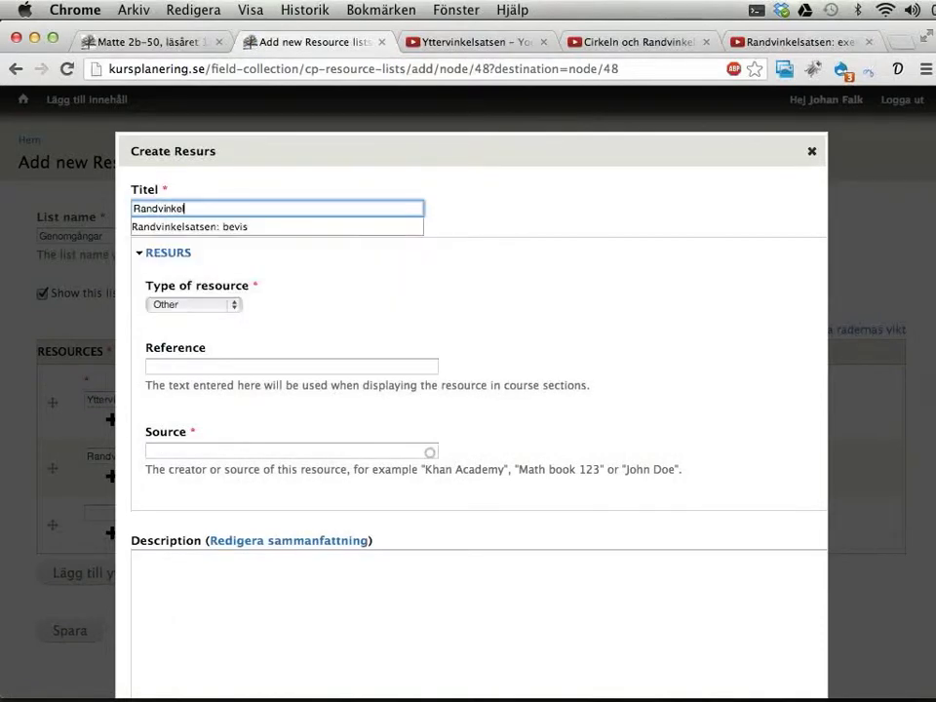
{"action": "key", "text": "Down"}
{"action": "key", "text": "Return"}
{"action": "key", "text": "BackSpace"}
{"action": "key", "text": "BackSpace"}
{"action": "key", "text": "BackSpace"}
{"action": "key", "text": "BackSpace"}
{"action": "key", "text": "BackSpace"}
{"action": "key", "text": "BackSpace"}
{"action": "type", "text": "exempel (live!"}
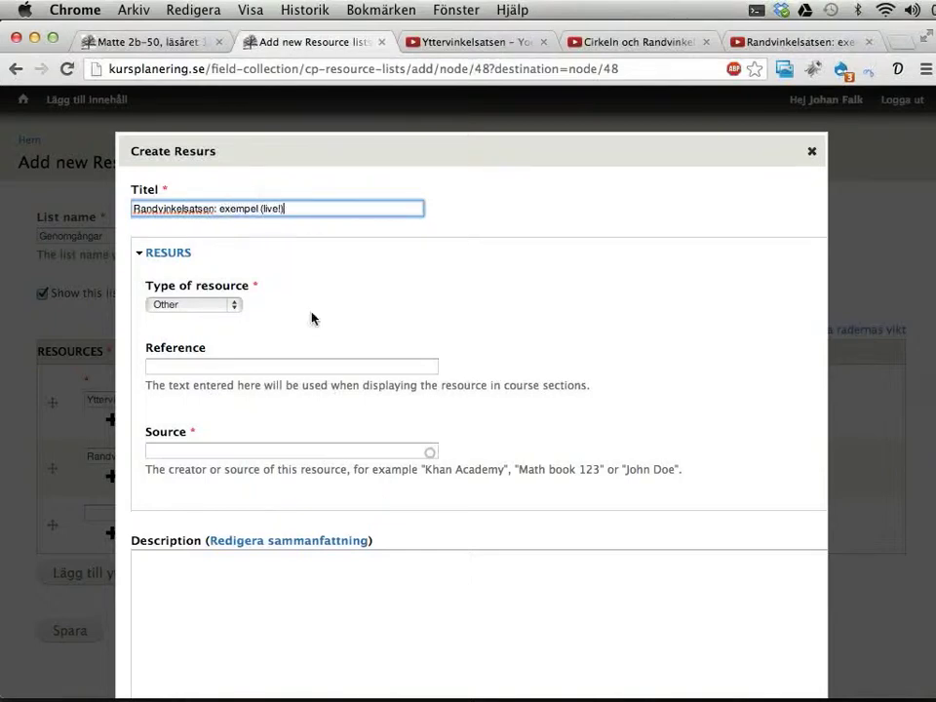
{"action": "left_click", "coordinate": [223, 306]}
{"action": "left_click", "coordinate": [230, 261]}
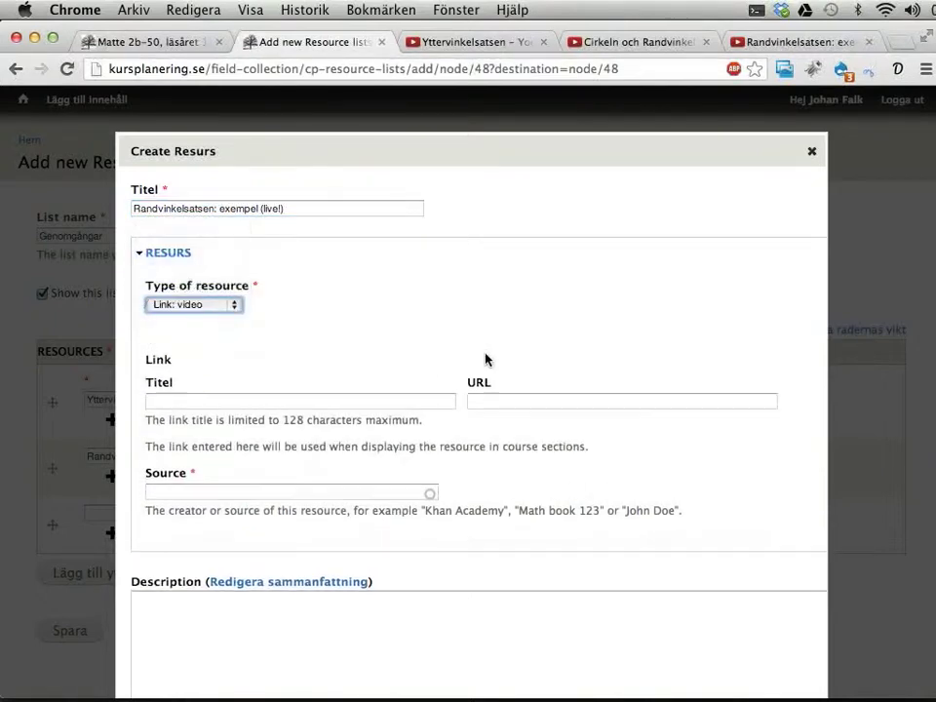
{"action": "left_click", "coordinate": [514, 391]}
{"action": "type", "text": "https://www.youtube.com/watch?v=KuxXlYmrbIw"}
{"action": "left_click", "coordinate": [391, 381]}
{"action": "type", "text": "V"}
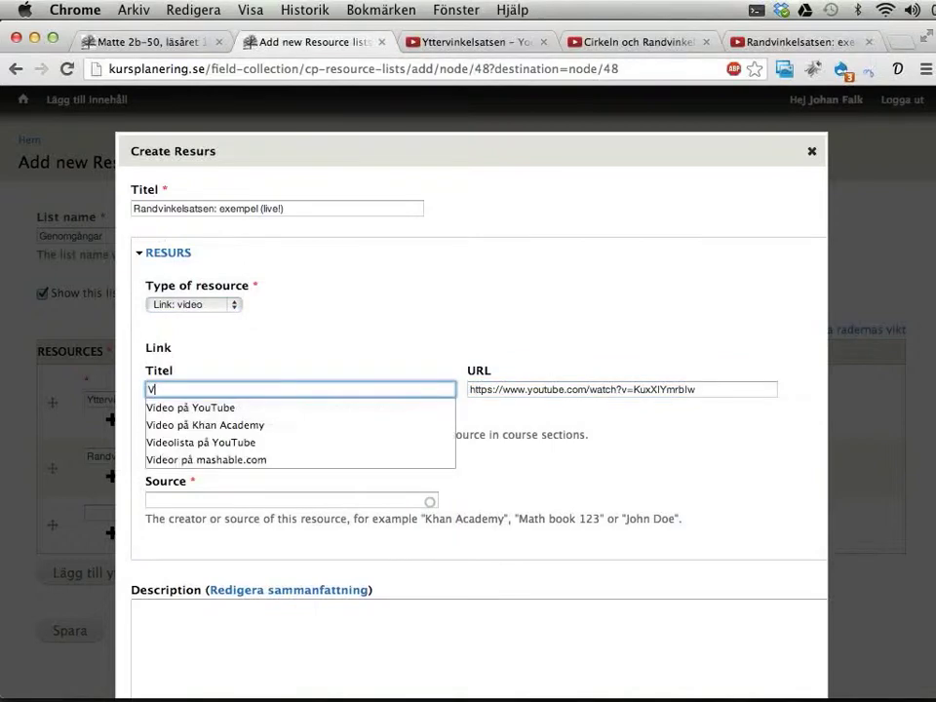
{"action": "key", "text": "Down"}
{"action": "key", "text": "Tab"}
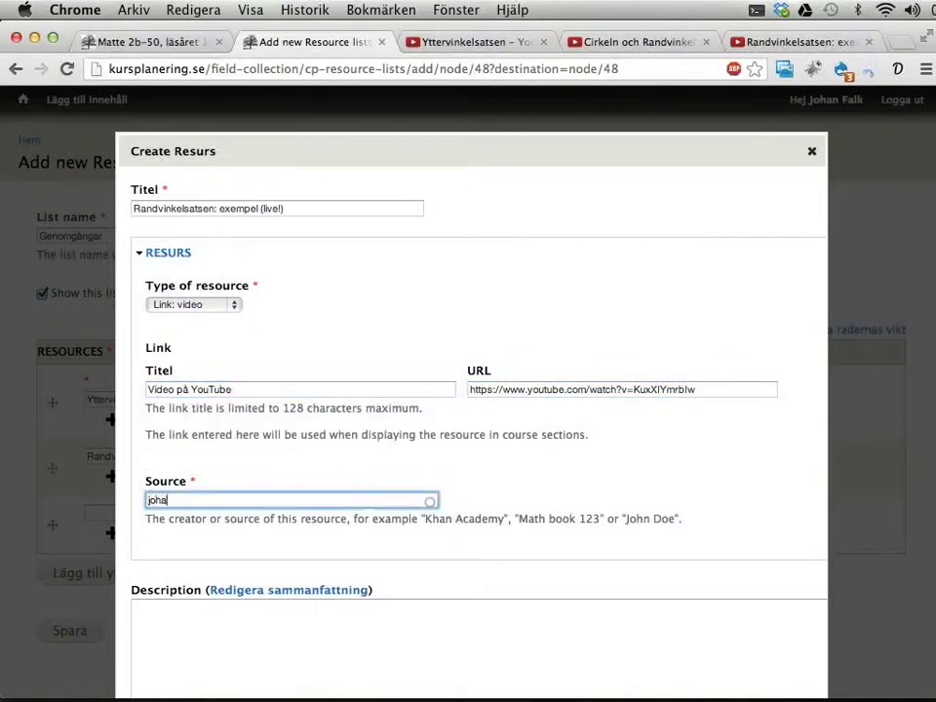
{"action": "left_click", "coordinate": [255, 536]}
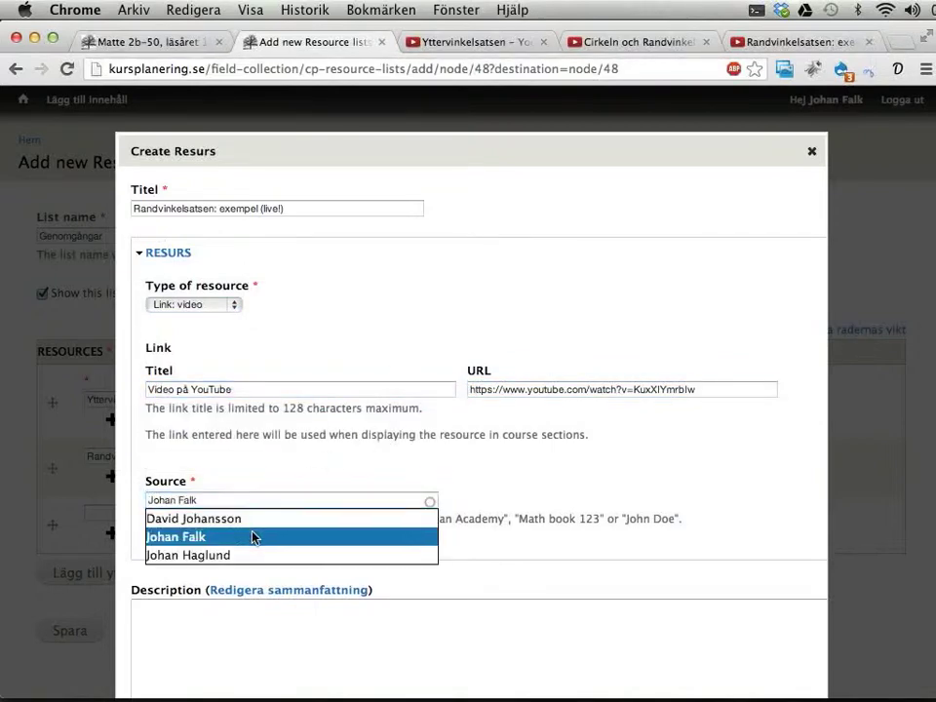
Add Matematik 2b, under Matematik, as a canonical course in the metadata of "Randvinkelsatsen: exempel (live!)".
{"action": "scroll", "coordinate": [432, 455], "scroll_direction": "down", "scroll_amount": 10}
{"action": "left_click", "coordinate": [411, 502]}
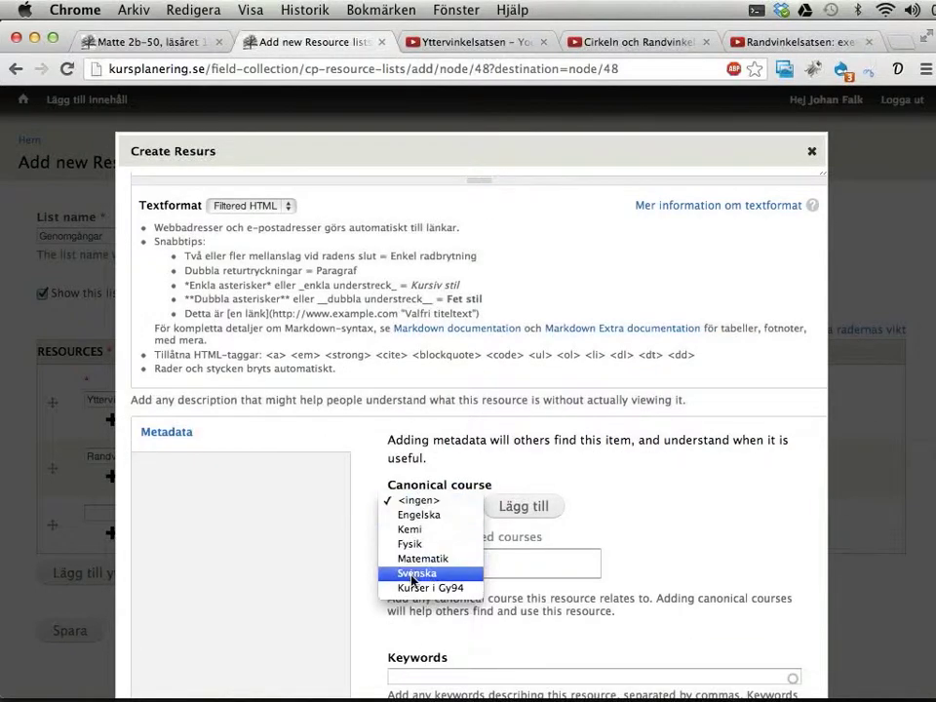
{"action": "left_click", "coordinate": [411, 558]}
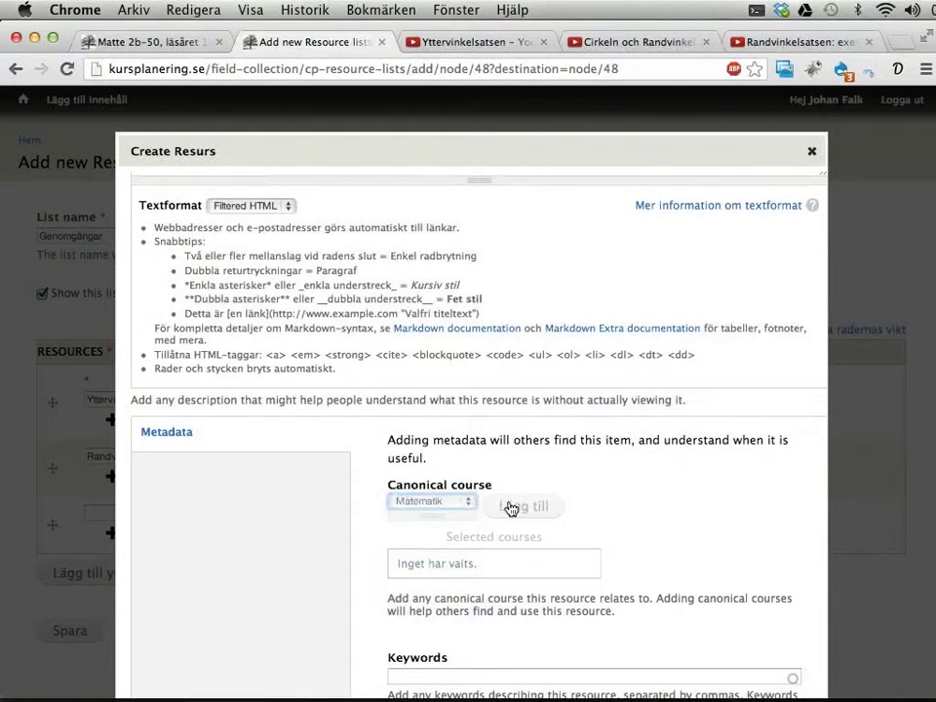
{"action": "left_click", "coordinate": [508, 504]}
{"action": "left_click", "coordinate": [499, 574]}
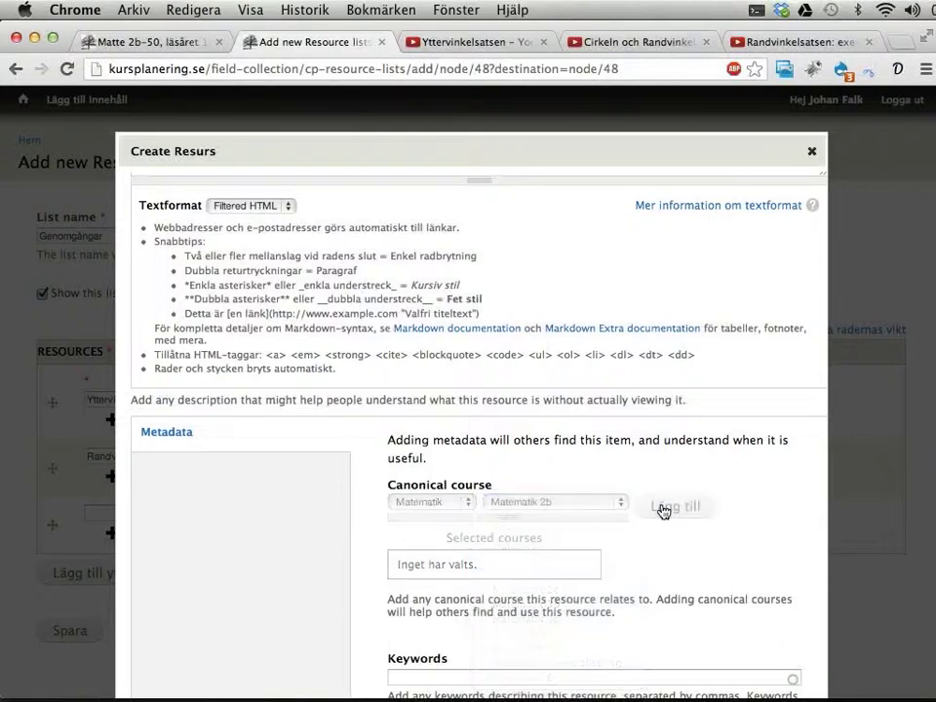
Add Matematik 2c, under Matematik, as a second canonical course for the third resource.
{"action": "left_click", "coordinate": [458, 507]}
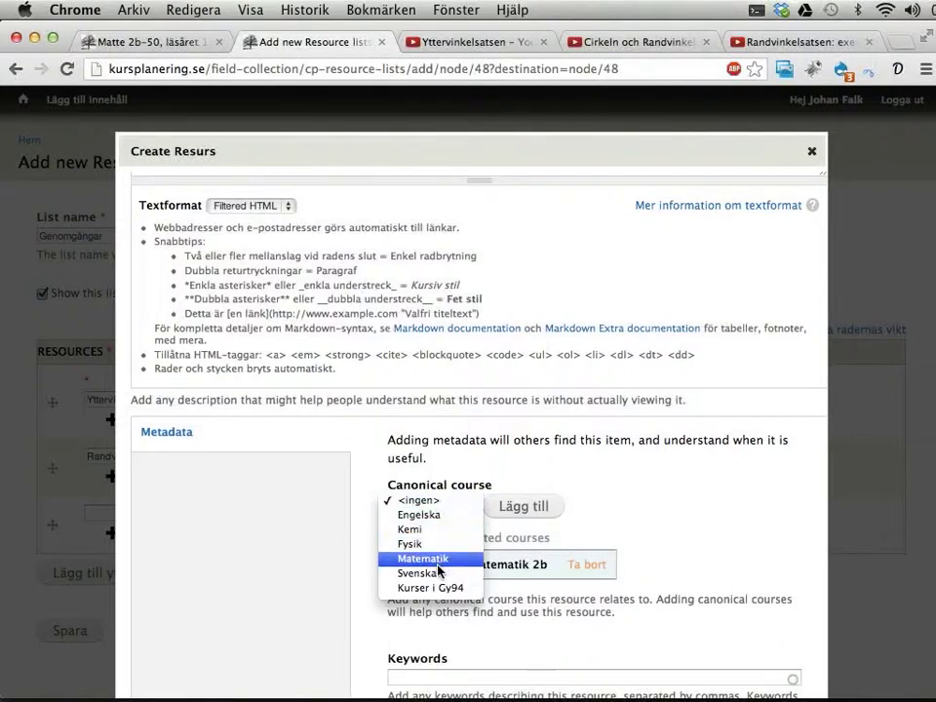
{"action": "left_click", "coordinate": [410, 563]}
{"action": "left_click", "coordinate": [503, 503]}
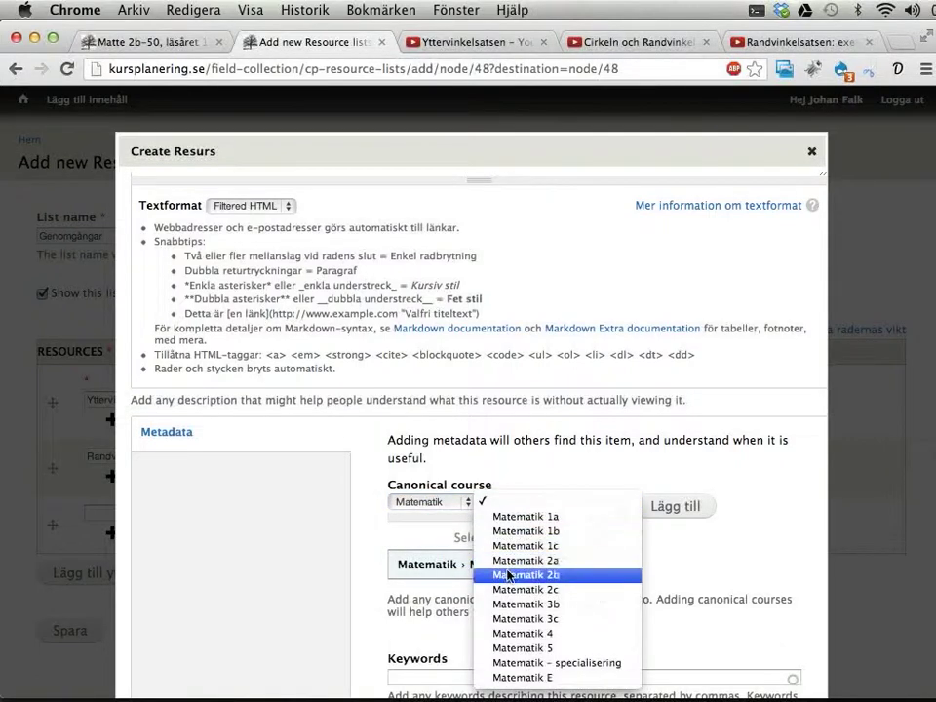
{"action": "key", "text": "Escape"}
{"action": "left_click", "coordinate": [562, 503]}
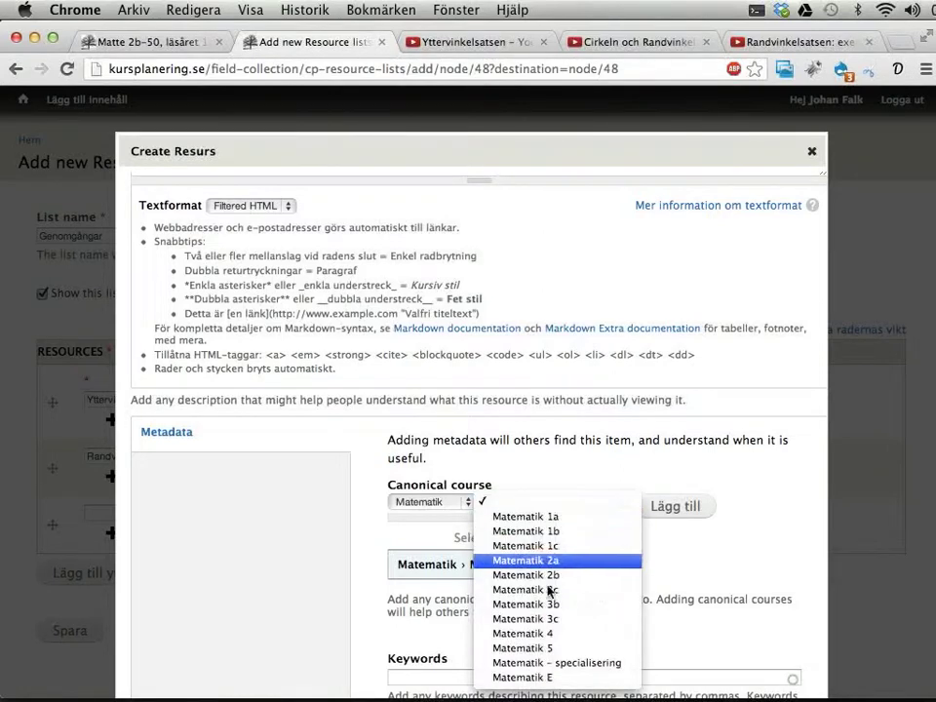
{"action": "left_click", "coordinate": [546, 589]}
{"action": "left_click", "coordinate": [657, 519]}
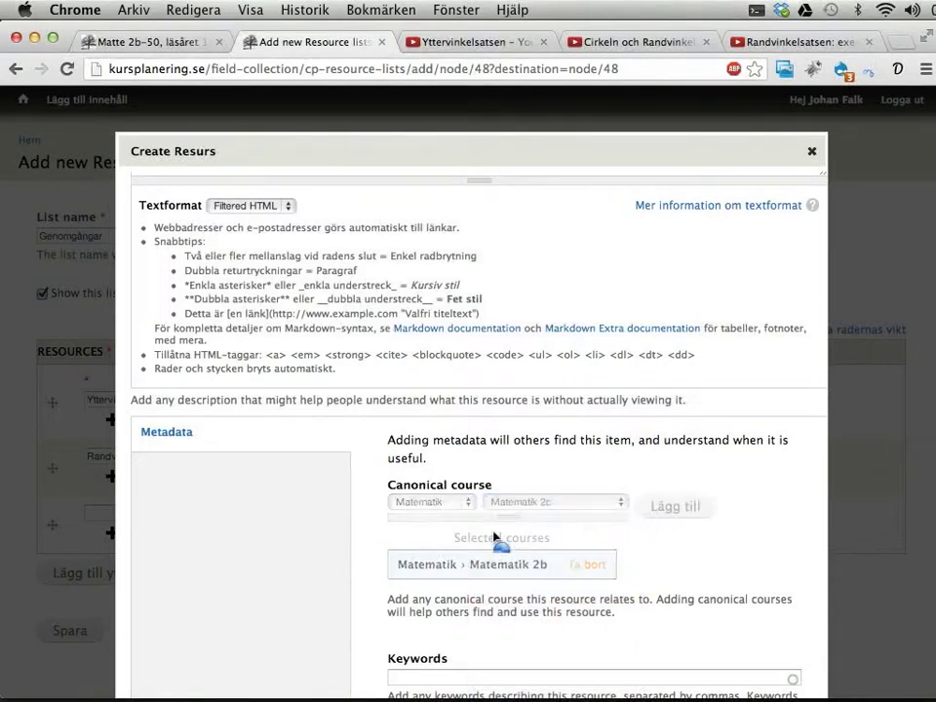
Enter the keywords geometri, satser and randvinkelsatsen for the third resource, and save the resource and the Genomgångar list.
{"action": "left_click", "coordinate": [477, 561]}
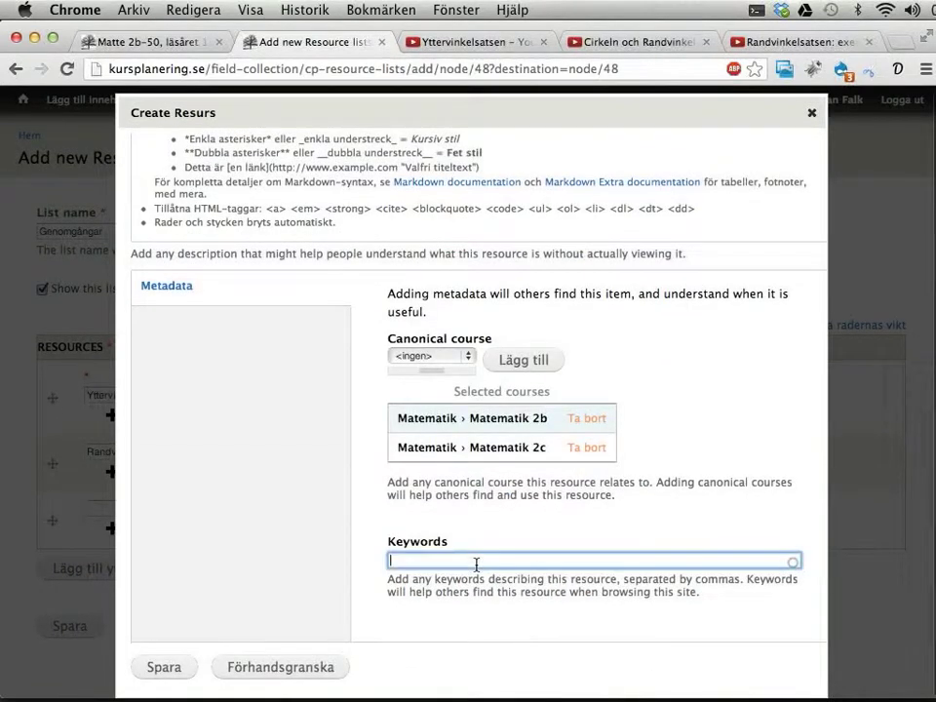
{"action": "type", "text": "geom"}
{"action": "left_click", "coordinate": [451, 581]}
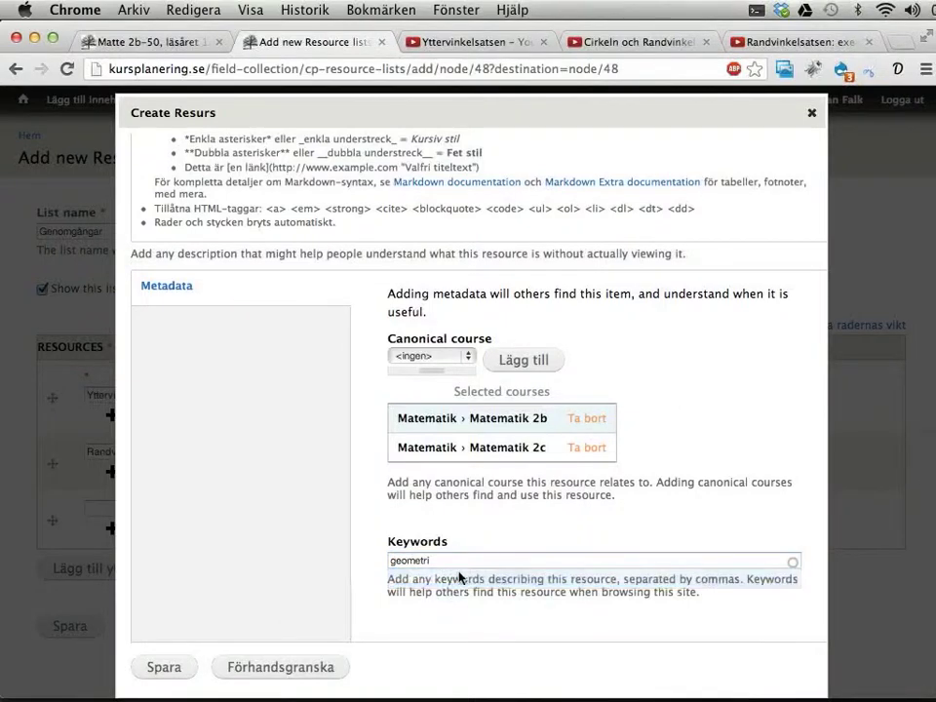
{"action": "left_click", "coordinate": [488, 557]}
{"action": "type", "text": ", ä"}
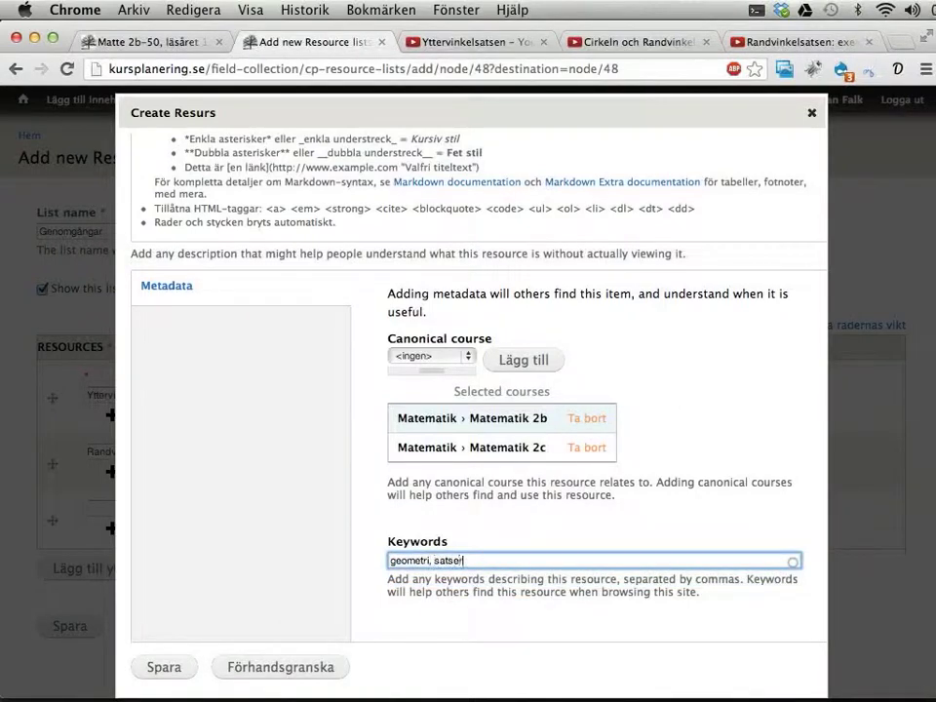
{"action": "type", "text": "atser"}
{"action": "left_click", "coordinate": [444, 577]}
{"action": "type", "text": ", rand"}
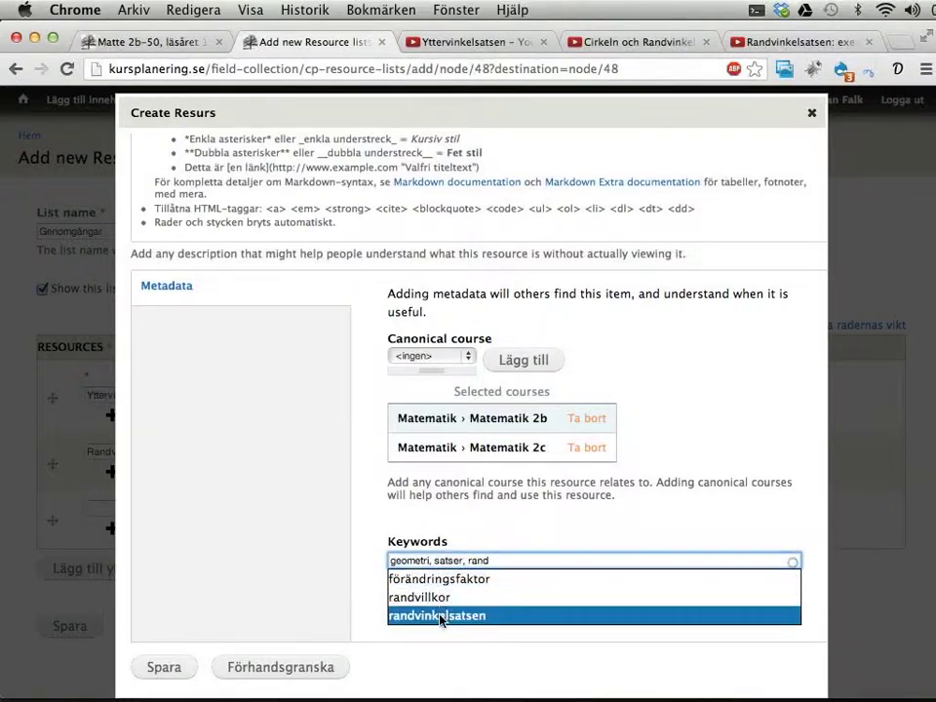
{"action": "left_click", "coordinate": [439, 620]}
{"action": "left_click", "coordinate": [148, 668]}
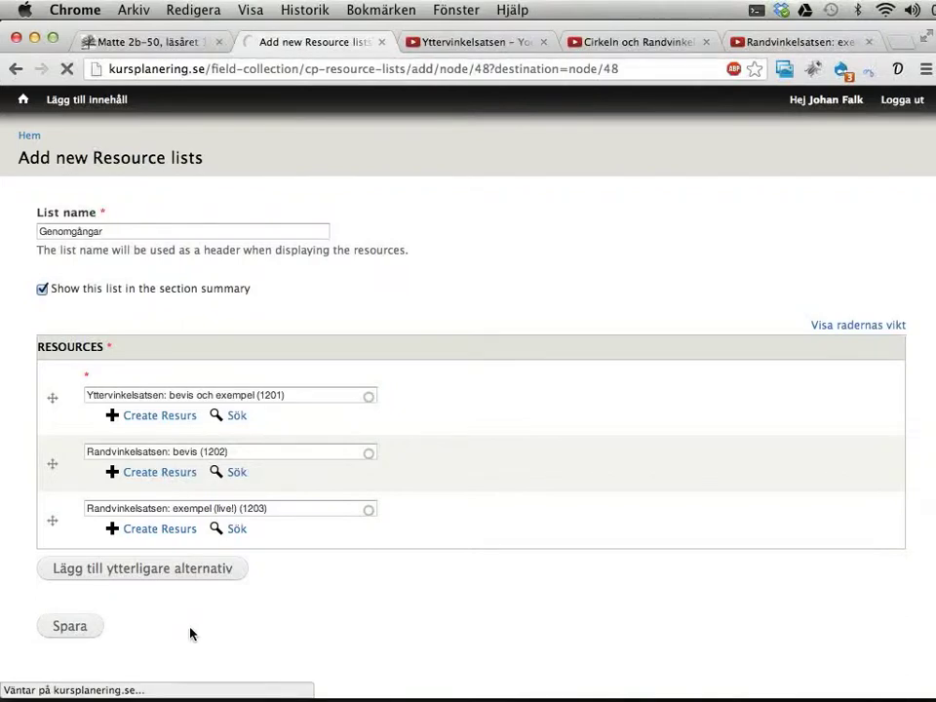
Review the learning goals and the Genomgångar video list on the section page.
{"action": "scroll", "coordinate": [560, 380], "scroll_direction": "down", "scroll_amount": 3}
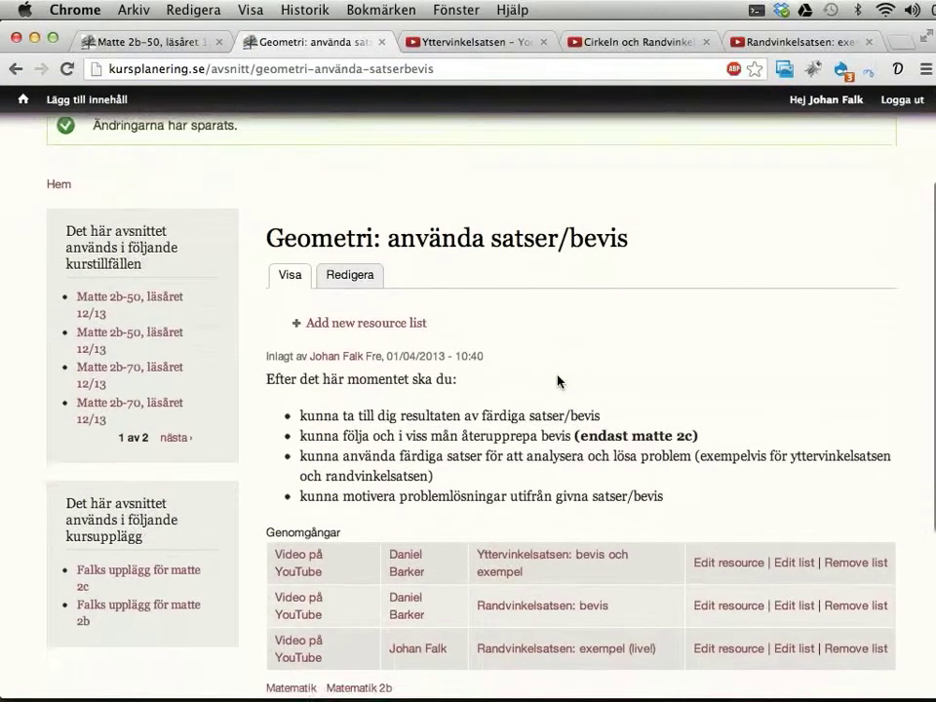
{"action": "scroll", "coordinate": [557, 380], "scroll_direction": "down", "scroll_amount": 1}
{"action": "left_click_drag", "start_coordinate": [313, 346], "coordinate": [478, 469]}
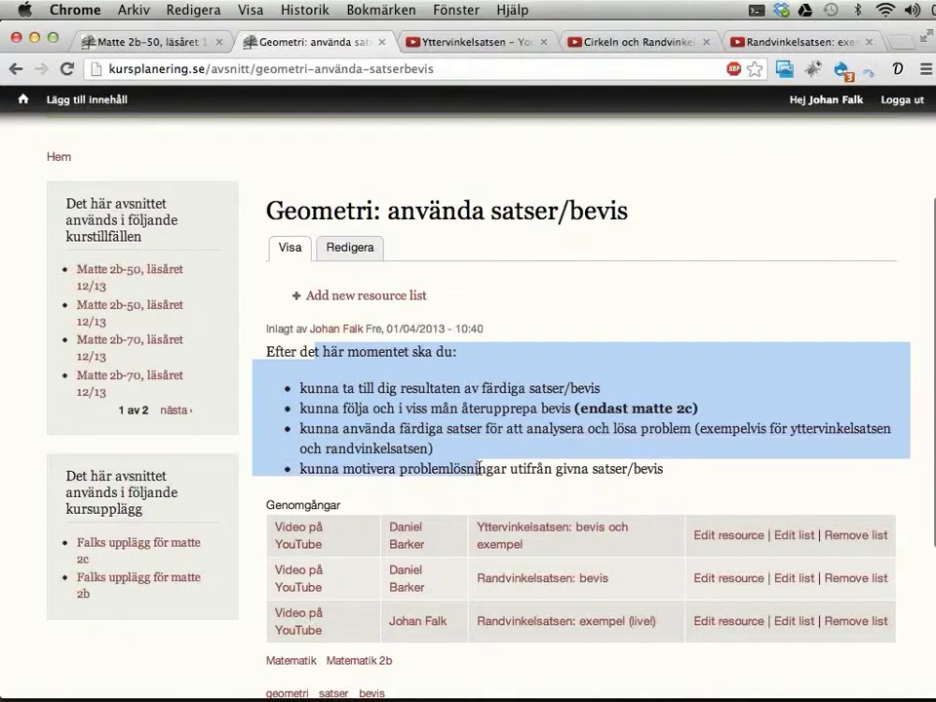
{"action": "scroll", "coordinate": [500, 409], "scroll_direction": "down", "scroll_amount": 3}
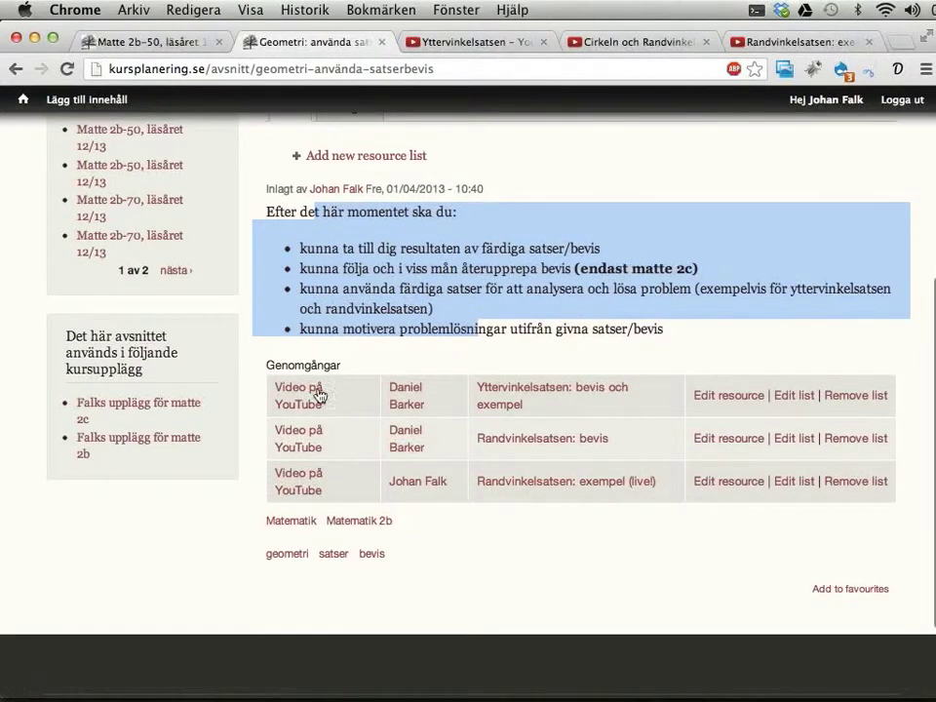
{"action": "left_click", "coordinate": [531, 332]}
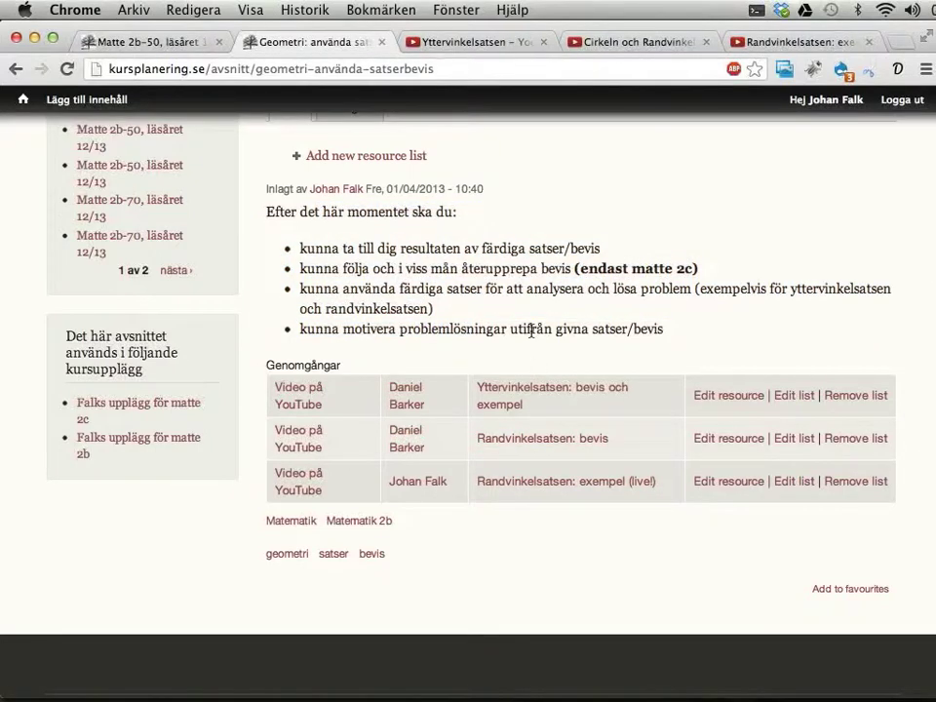
{"action": "scroll", "coordinate": [527, 320], "scroll_direction": "up", "scroll_amount": 3}
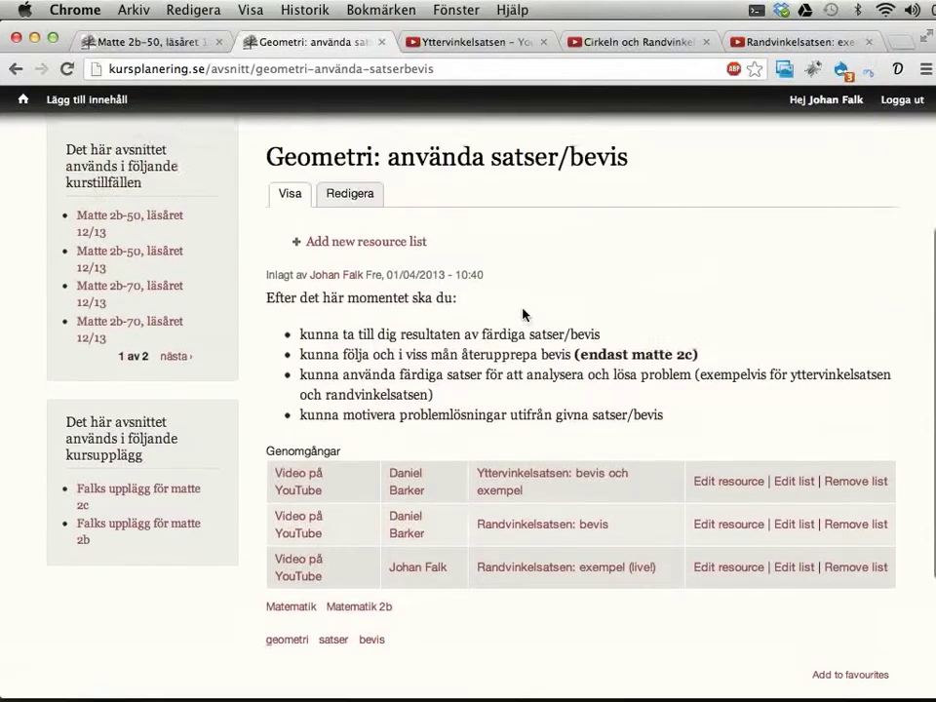
Start a new resource list named "Övningsuppgifter" and have it shown in the section summary.
{"action": "left_click", "coordinate": [419, 277]}
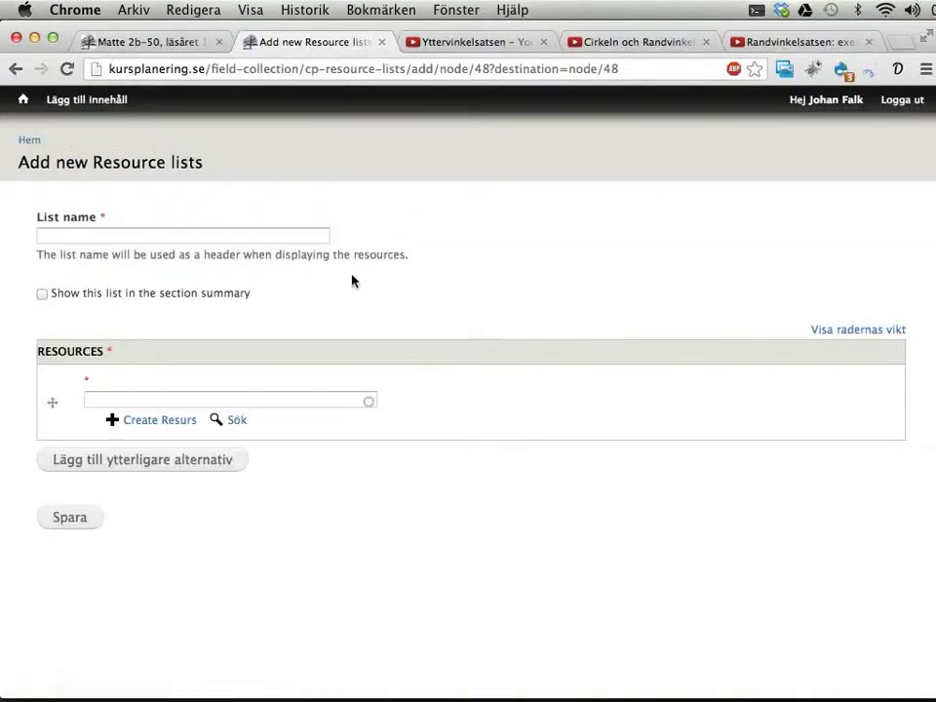
{"action": "left_click", "coordinate": [313, 237]}
{"action": "type", "text": "Öv"}
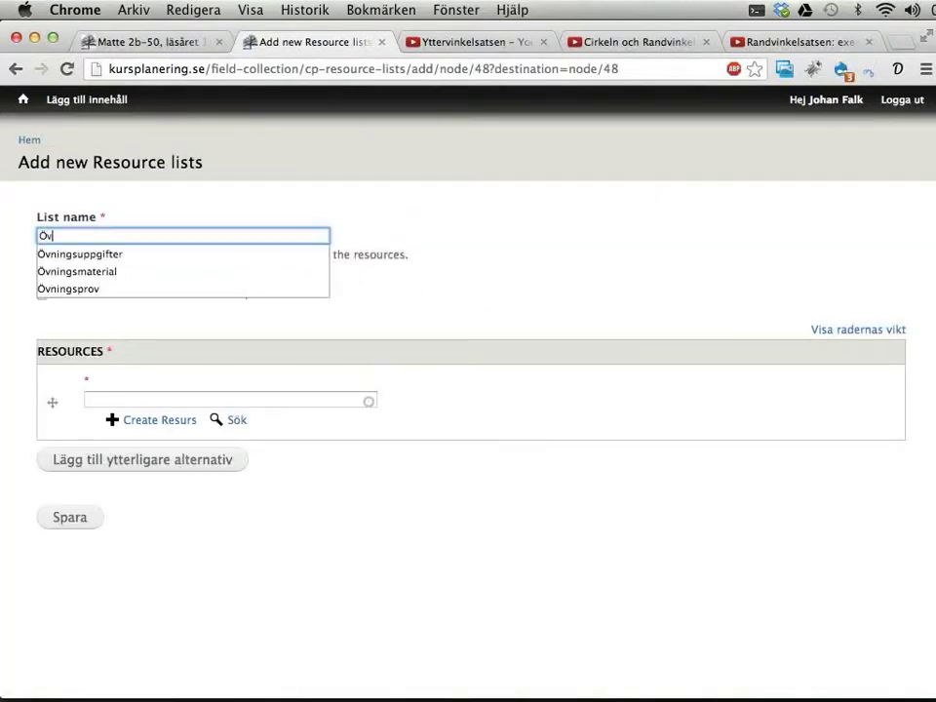
{"action": "left_click", "coordinate": [230, 255]}
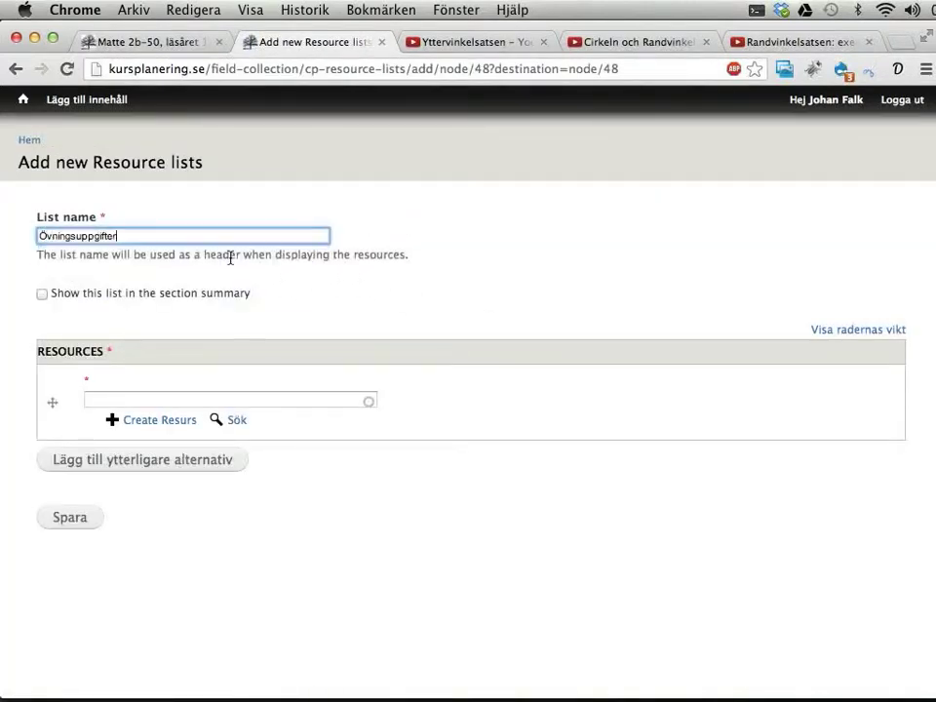
{"action": "left_click", "coordinate": [41, 293]}
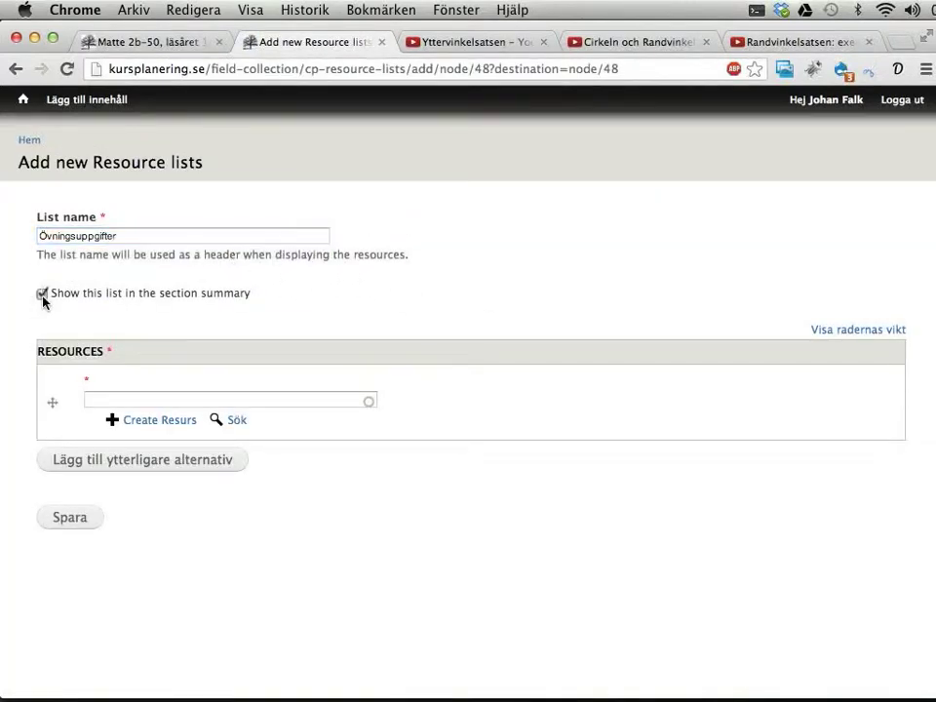
Create a resource titled "Använda yttervinkelsatsen: enklare uppgifter", copied from the Fraise notes, with the type Book reference.
{"action": "left_click", "coordinate": [141, 429]}
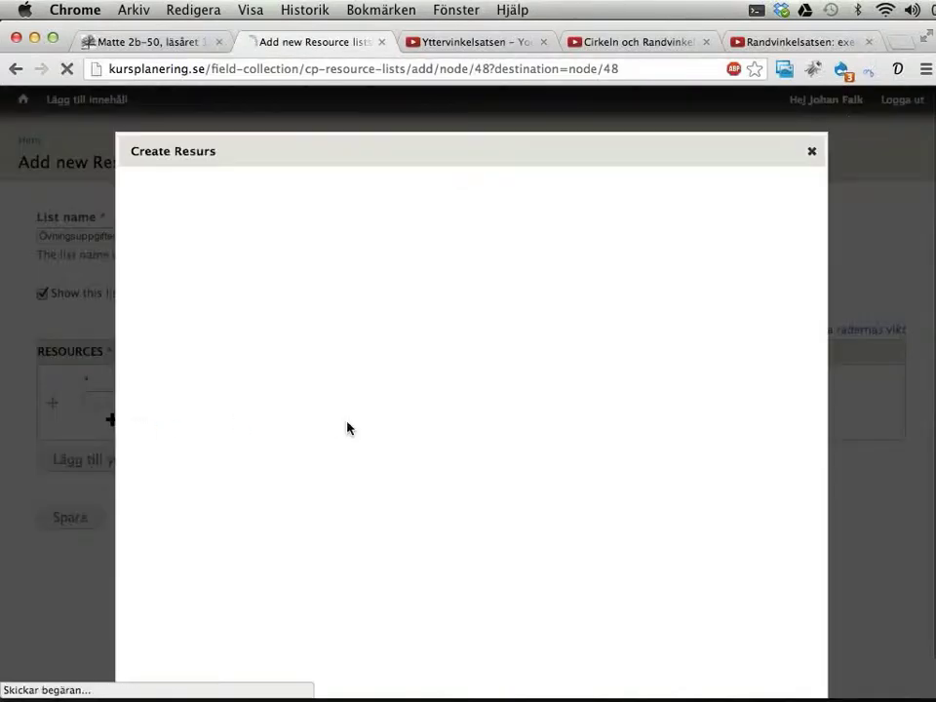
{"action": "key", "text": "super+Tab"}
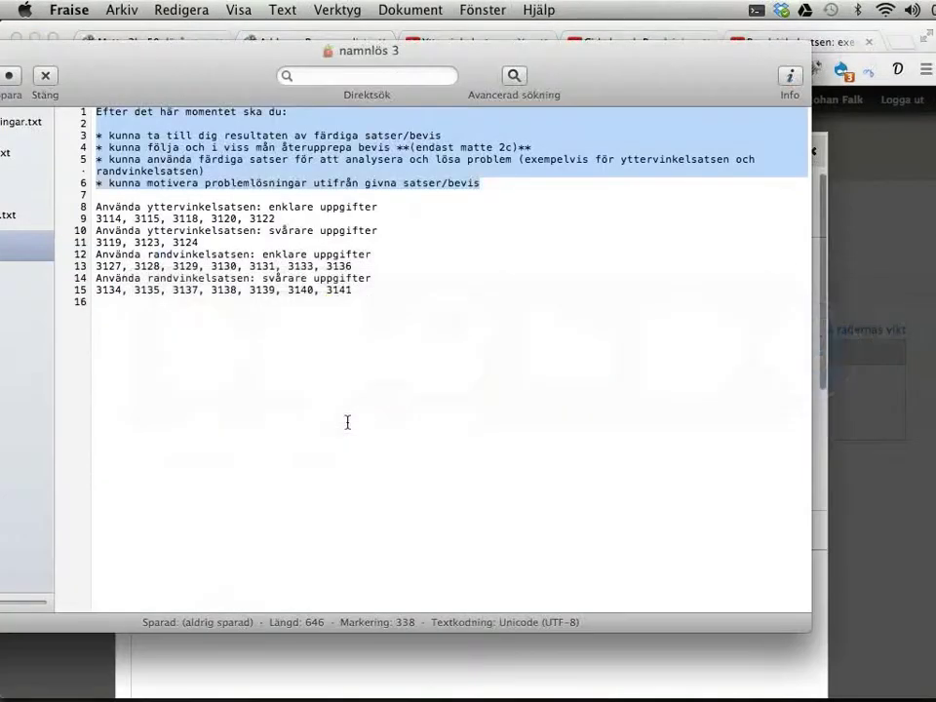
{"action": "left_click", "coordinate": [399, 209]}
{"action": "key", "text": "shift+super+Left"}
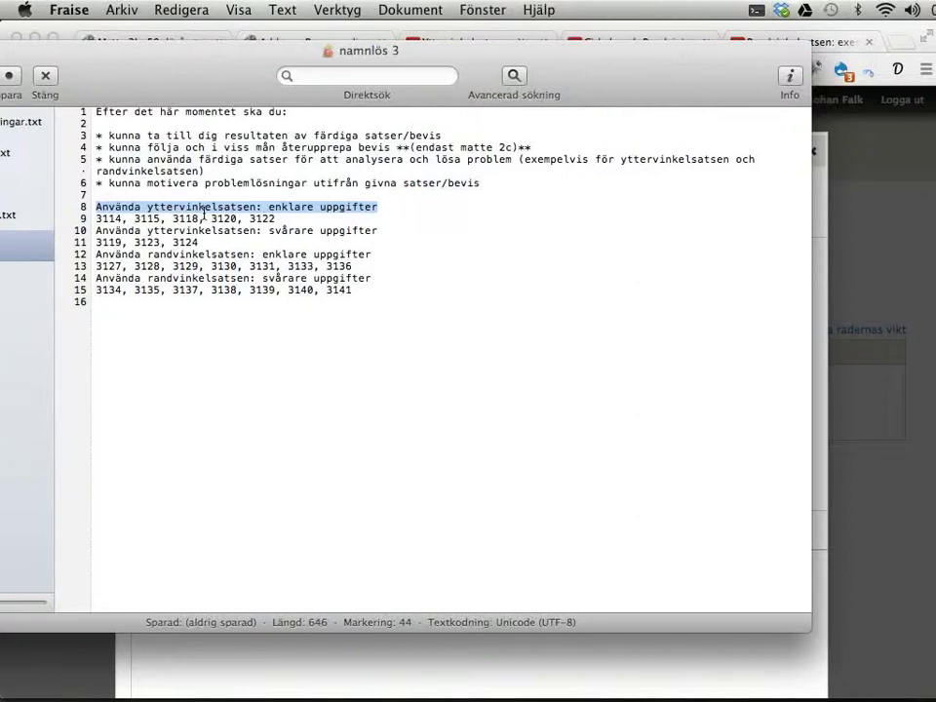
{"action": "key", "text": "super+c"}
{"action": "key", "text": "super+Tab"}
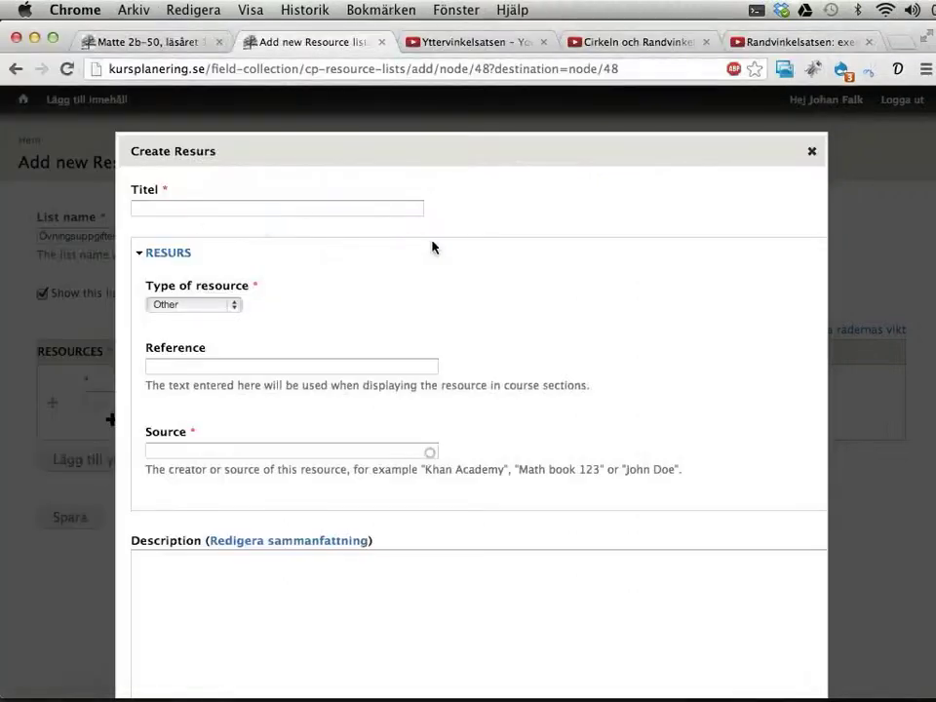
{"action": "left_click", "coordinate": [248, 208]}
{"action": "key", "text": "super+v"}
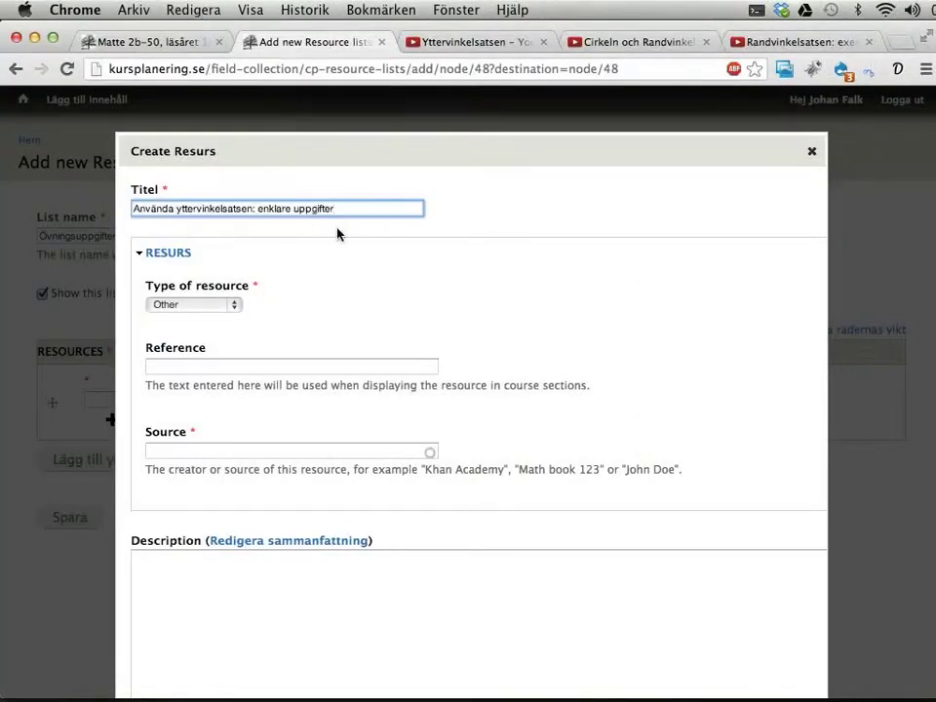
{"action": "left_click", "coordinate": [187, 305]}
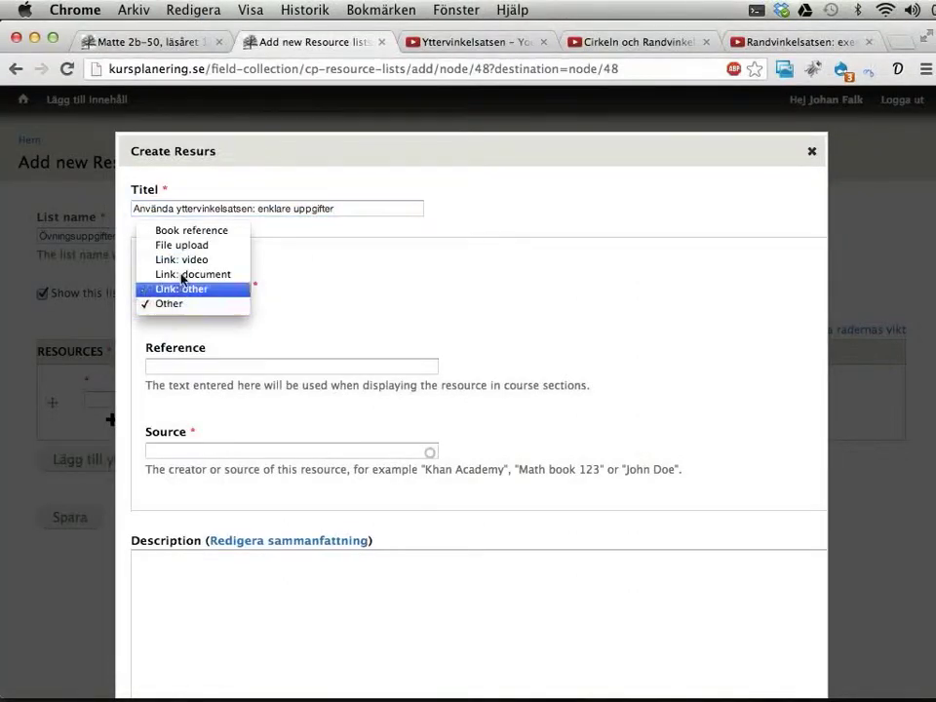
{"action": "left_click", "coordinate": [194, 232]}
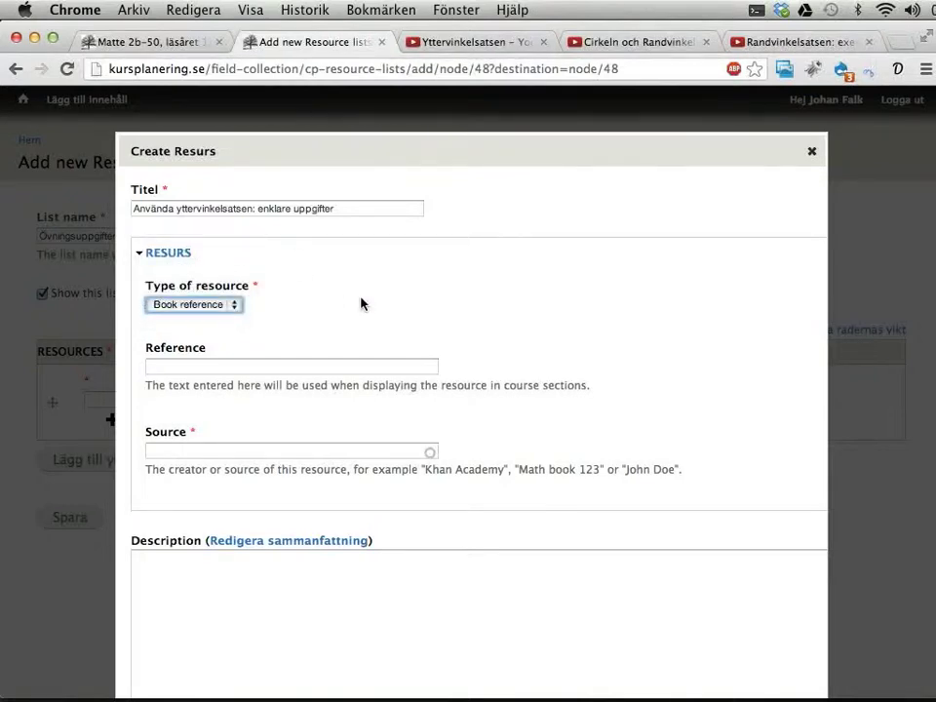
Copy the exercise numbers 3114, 3115, 3118, 3120, 3122 from the Fraise notes into the reference and choose Matematik 5000 (2b) as source.
{"action": "key", "text": "super+Tab"}
{"action": "key", "text": "Down"}
{"action": "key", "text": "shift+super+Left"}
{"action": "key", "text": "super+Tab"}
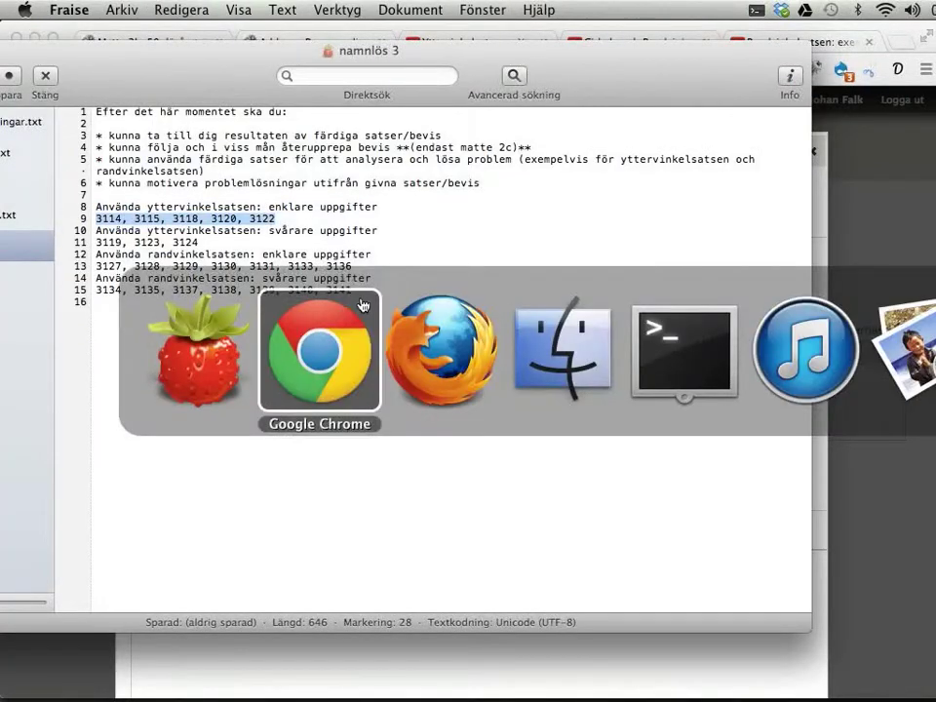
{"action": "left_click", "coordinate": [259, 367]}
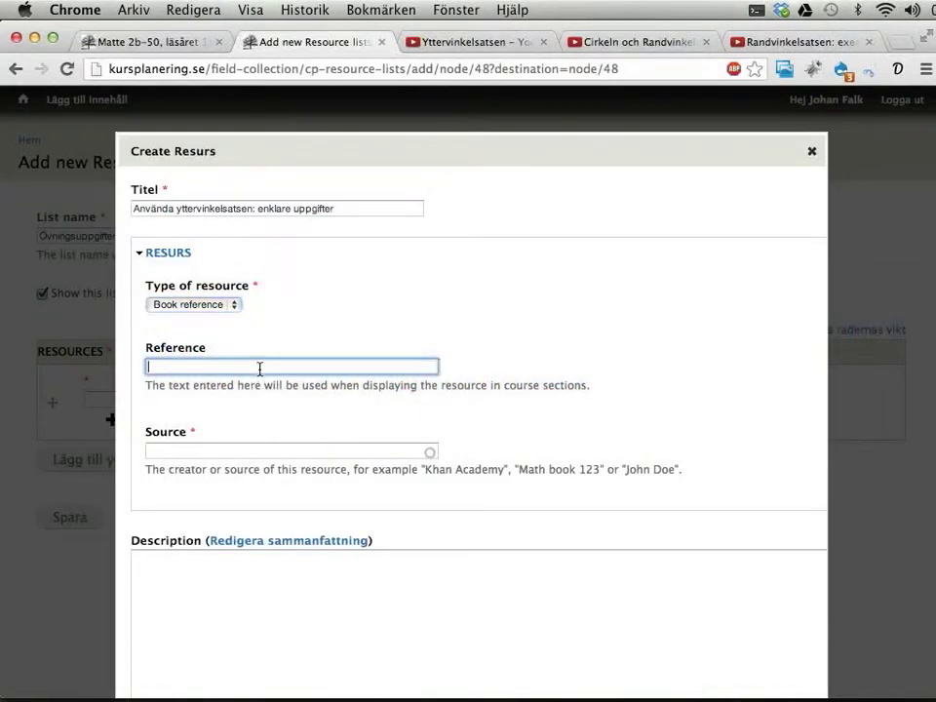
{"action": "left_click", "coordinate": [230, 447]}
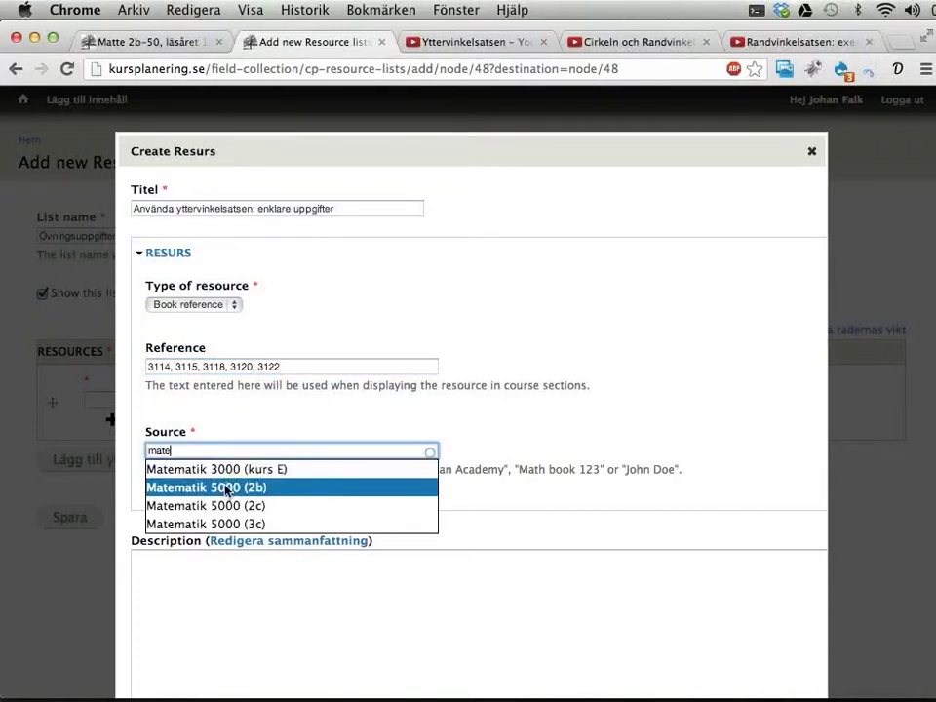
{"action": "left_click", "coordinate": [225, 490]}
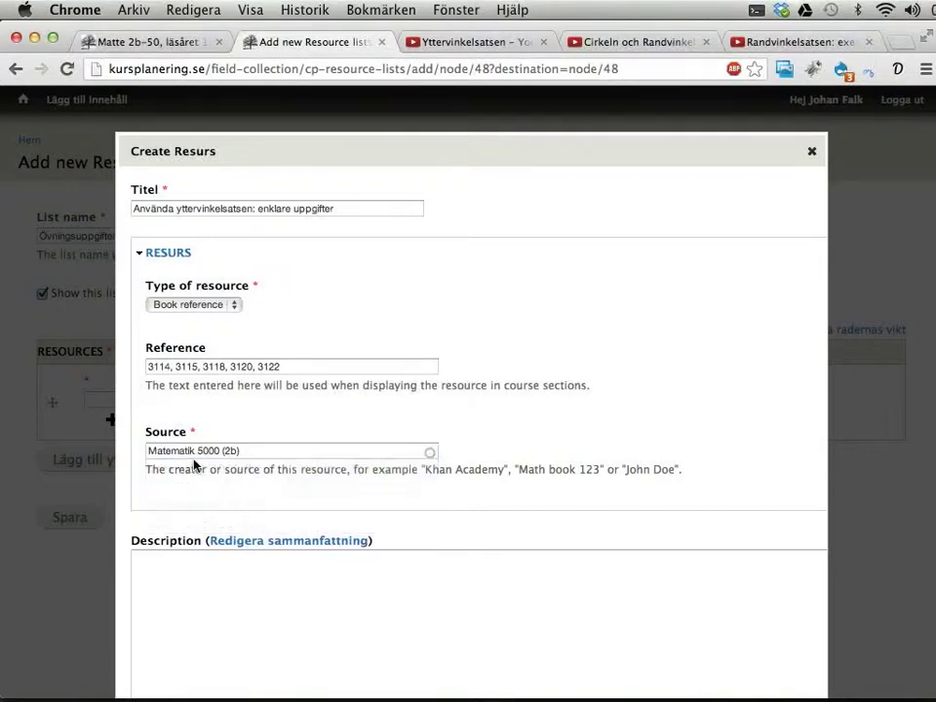
Add Matematik 2b, under Matematik, as a canonical course in the metadata of the book reference.
{"action": "scroll", "coordinate": [354, 444], "scroll_direction": "down", "scroll_amount": 10}
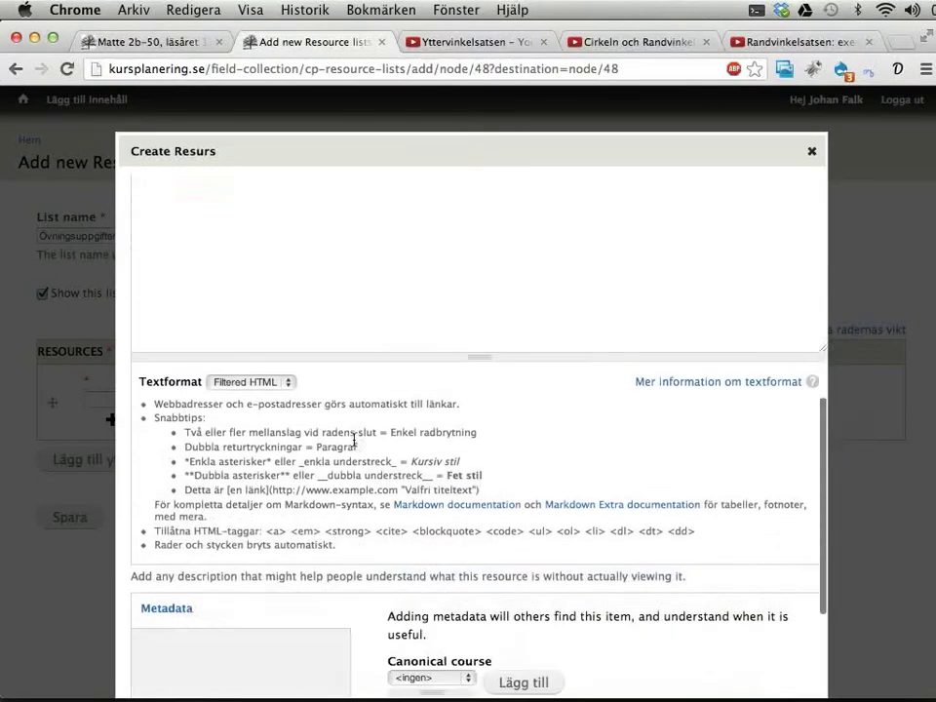
{"action": "left_click", "coordinate": [429, 365]}
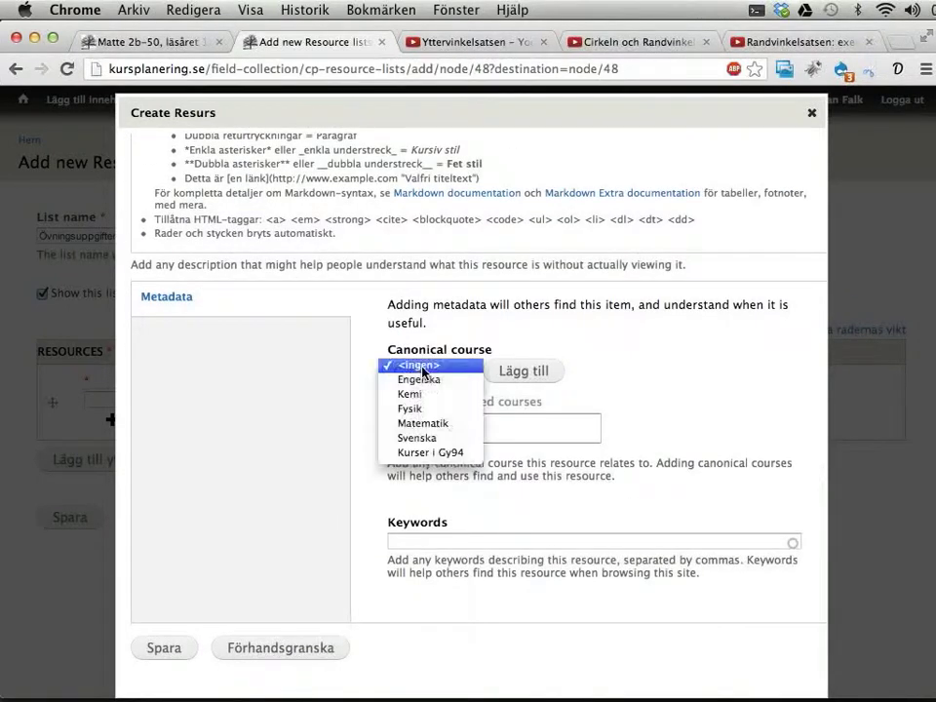
{"action": "left_click", "coordinate": [410, 422]}
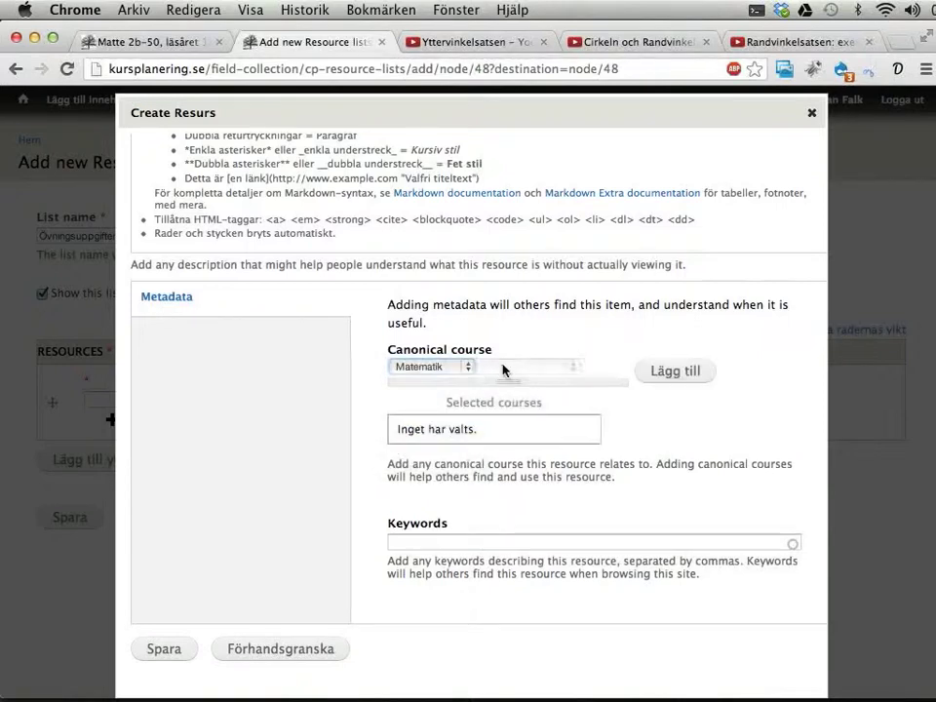
{"action": "left_click", "coordinate": [502, 366]}
{"action": "left_click", "coordinate": [508, 439]}
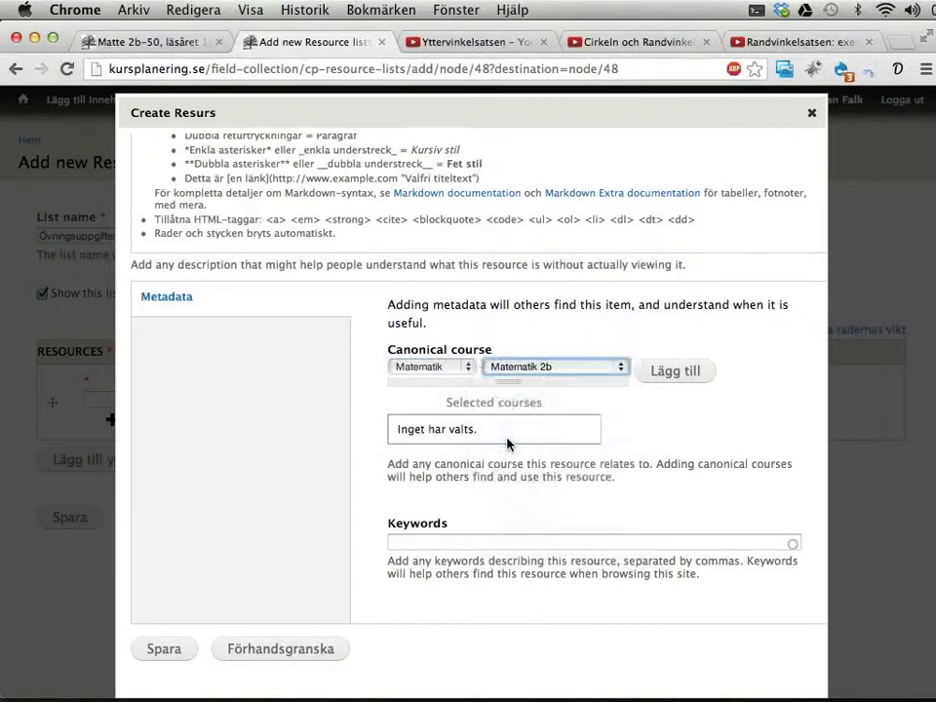
{"action": "left_click", "coordinate": [660, 369]}
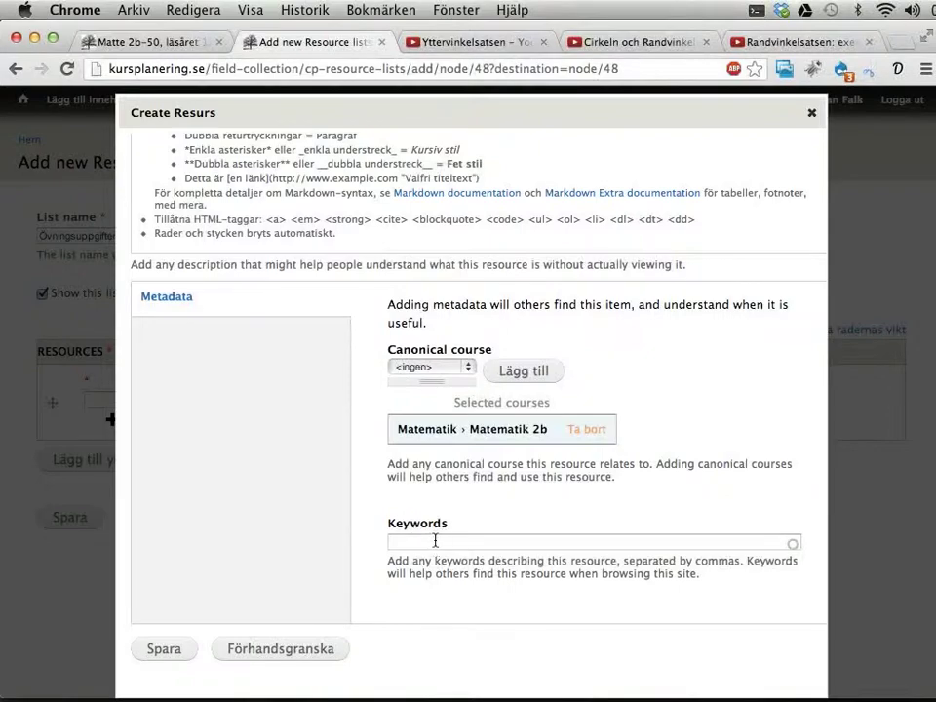
{"action": "scroll", "coordinate": [434, 544], "scroll_direction": "up", "scroll_amount": 10}
{"action": "scroll", "coordinate": [434, 545], "scroll_direction": "up", "scroll_amount": 3}
{"action": "scroll", "coordinate": [434, 536], "scroll_direction": "down", "scroll_amount": 15}
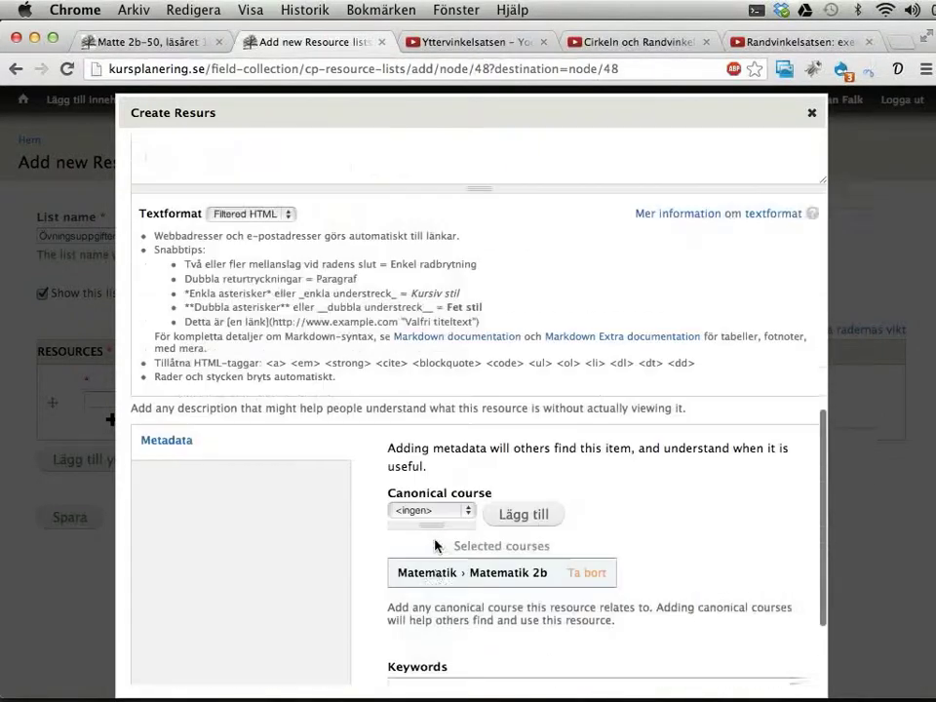
Add the keyword "yttervinkelsatsen" to the book reference, then save the resource and the "Övningsuppgifter" list.
{"action": "left_click", "coordinate": [434, 539]}
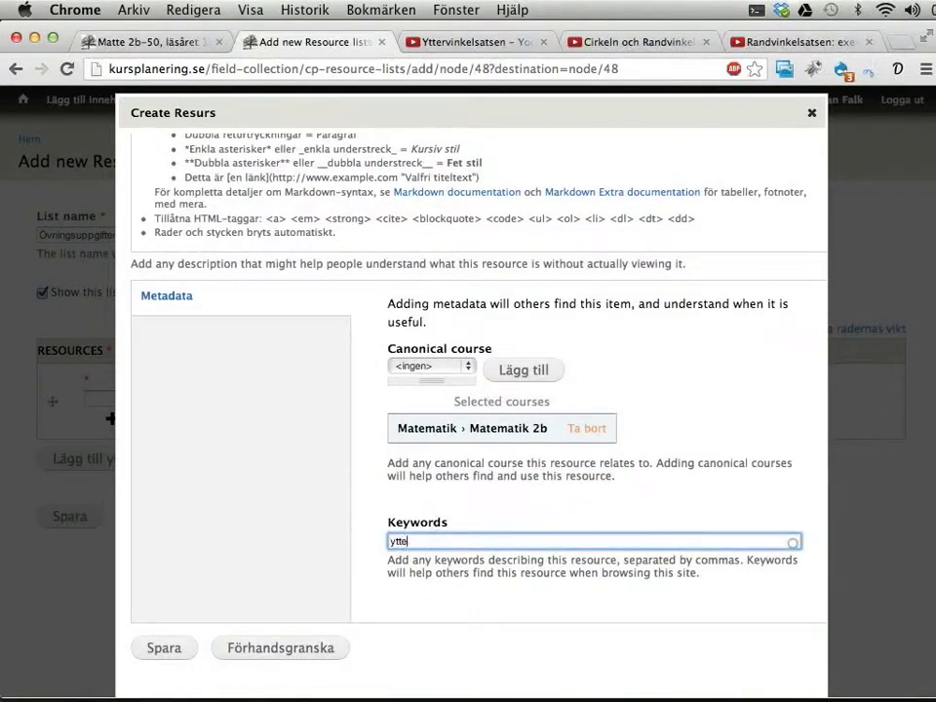
{"action": "type", "text": "ytter"}
{"action": "left_click", "coordinate": [426, 560]}
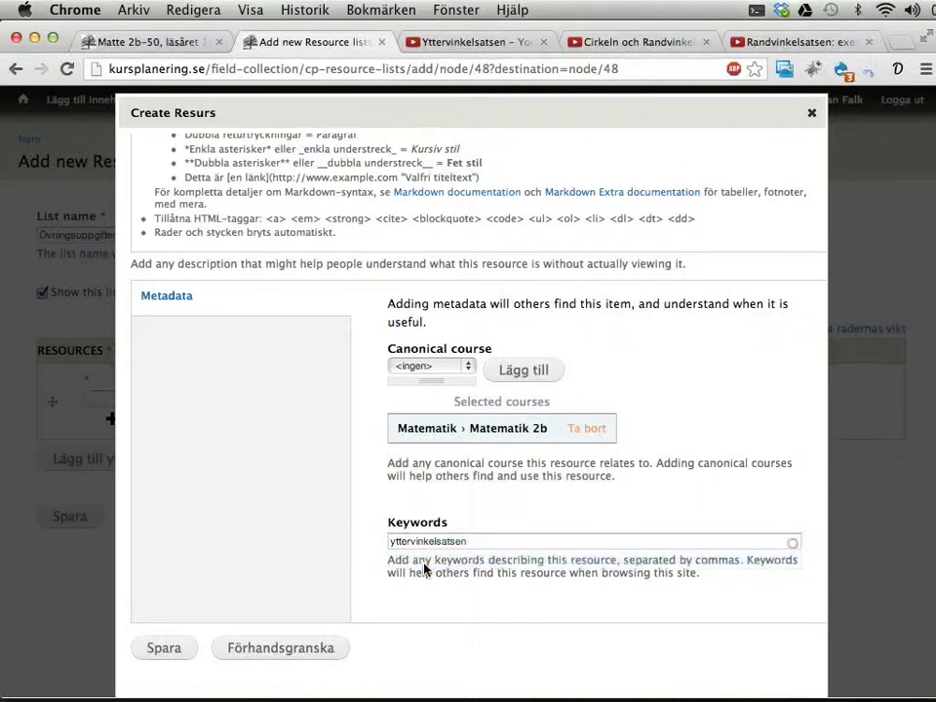
{"action": "left_click", "coordinate": [163, 651]}
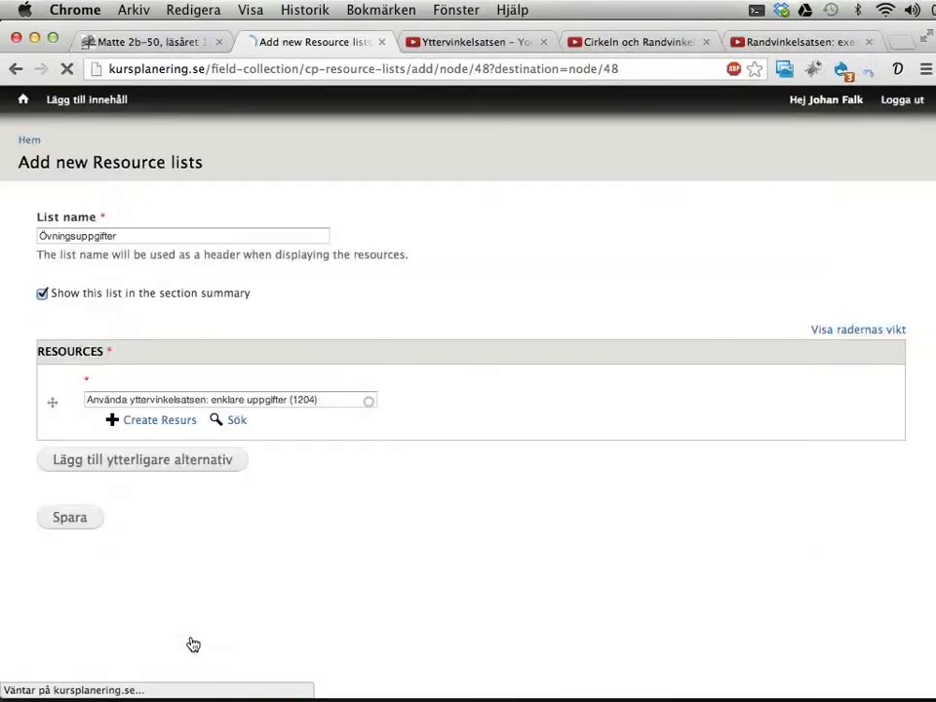
{"action": "left_click", "coordinate": [80, 517]}
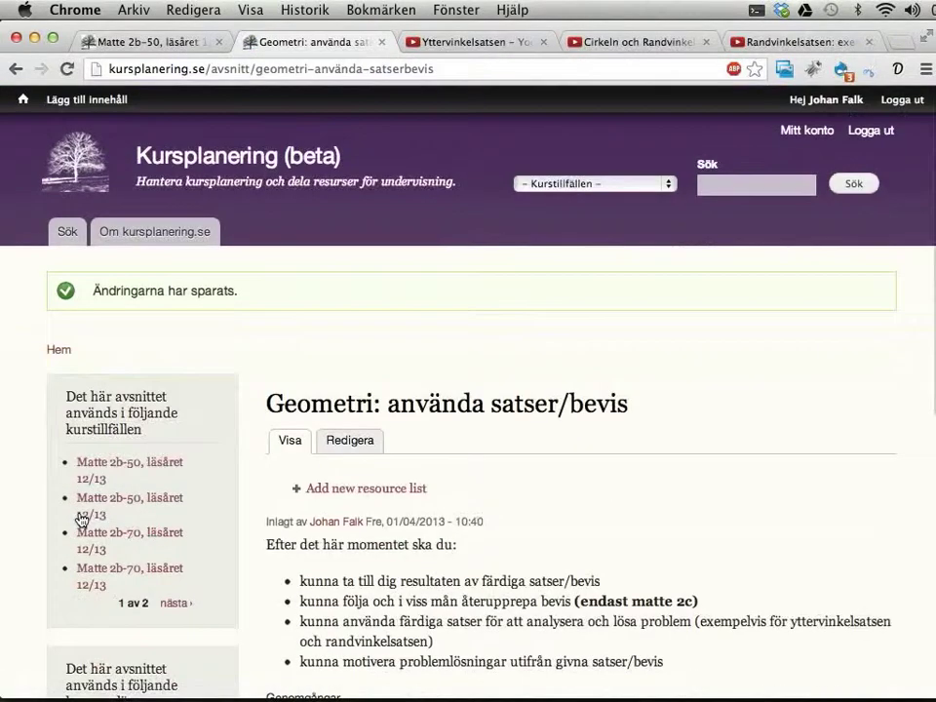
Review the learning goals, the "Genomgångar" videos and the "Övningsuppgifter" exercise numbers on the section page.
{"action": "scroll", "coordinate": [533, 465], "scroll_direction": "down", "scroll_amount": 5}
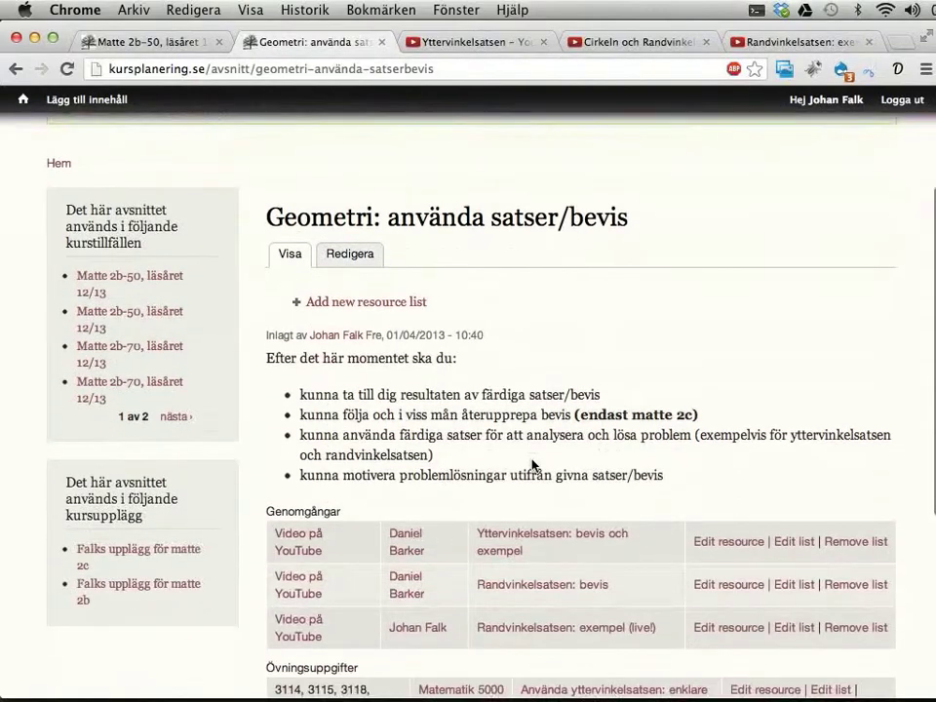
{"action": "left_click_drag", "start_coordinate": [355, 362], "coordinate": [402, 477]}
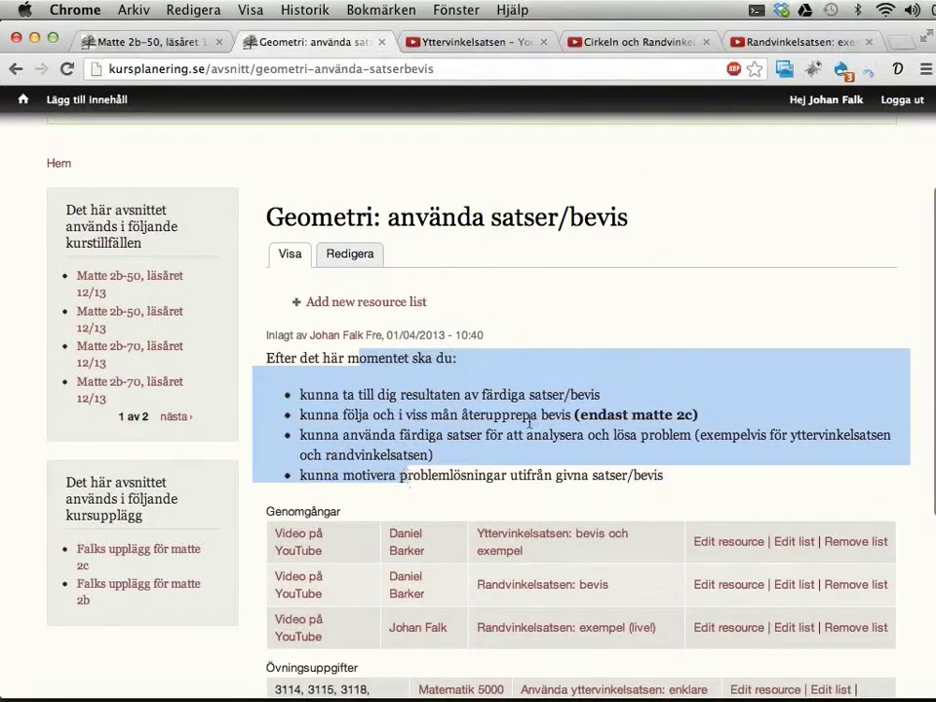
{"action": "scroll", "coordinate": [456, 390], "scroll_direction": "down", "scroll_amount": 5}
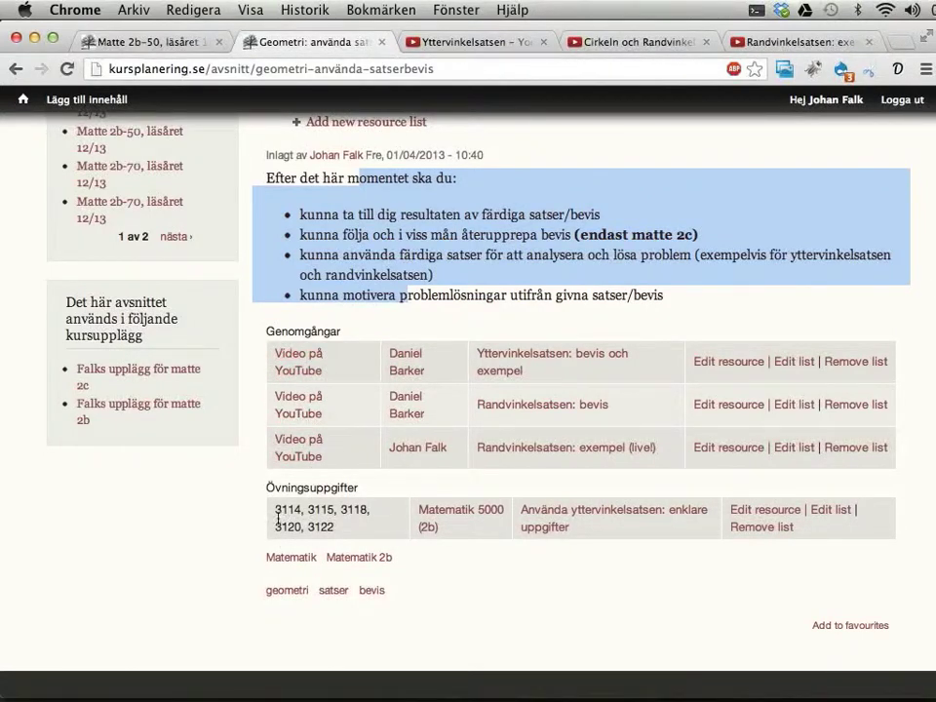
{"action": "left_click_drag", "start_coordinate": [274, 509], "coordinate": [341, 527]}
{"action": "left_click", "coordinate": [351, 527]}
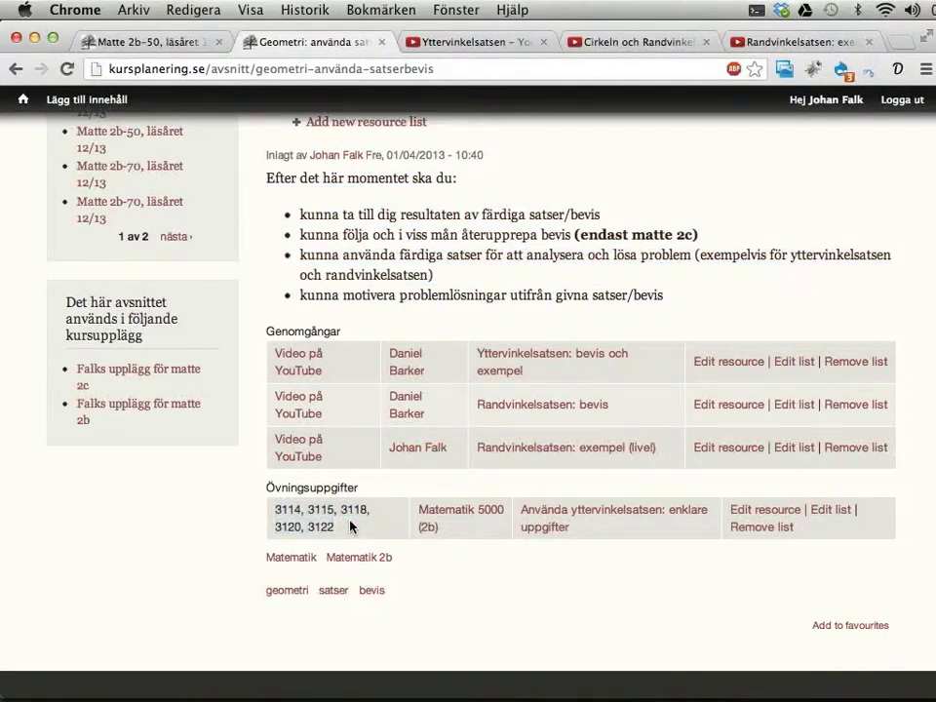
View the 28 March lesson "Geometri: använda satser/bevis (1 of 2)" from the Matte 2b-50 course calendar, then close it.
{"action": "left_click", "coordinate": [151, 42]}
{"action": "scroll", "coordinate": [309, 199], "scroll_direction": "up", "scroll_amount": 3}
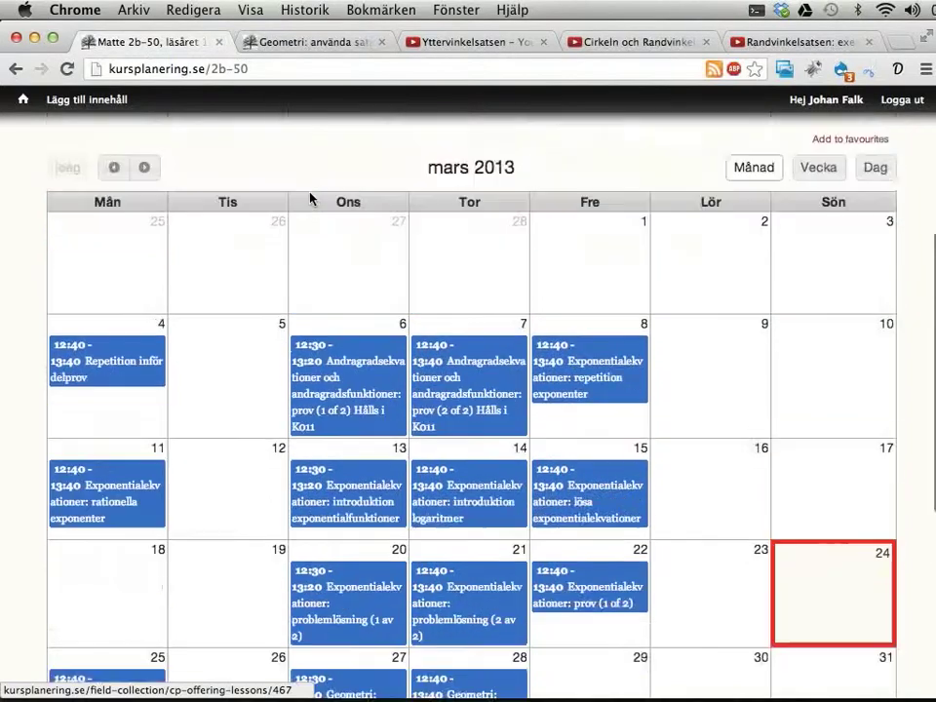
{"action": "scroll", "coordinate": [310, 199], "scroll_direction": "up", "scroll_amount": 5}
{"action": "scroll", "coordinate": [310, 198], "scroll_direction": "down", "scroll_amount": 2}
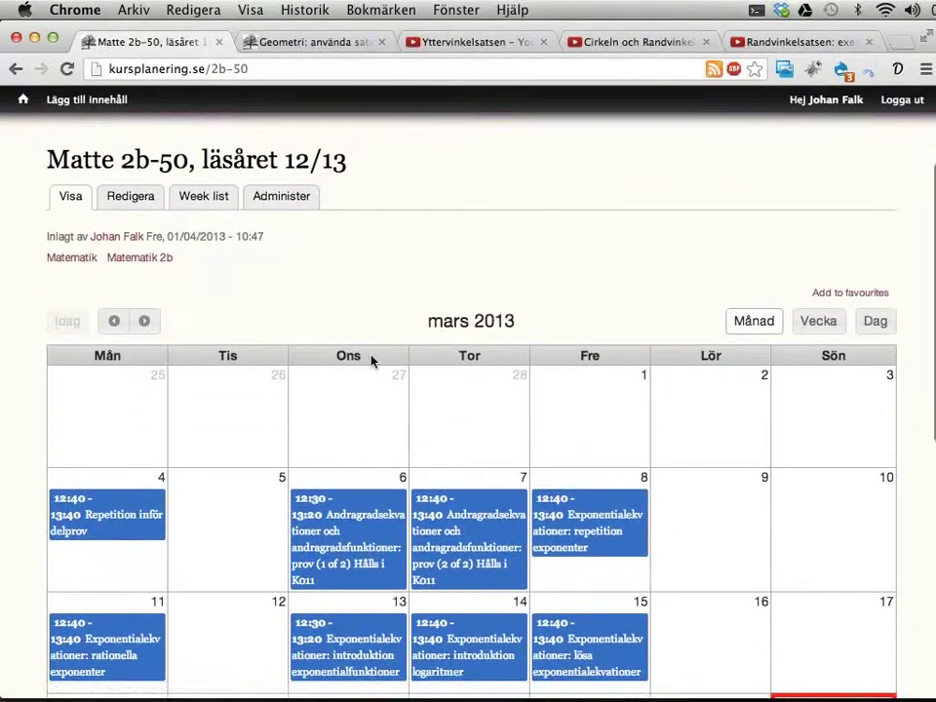
{"action": "scroll", "coordinate": [372, 361], "scroll_direction": "down", "scroll_amount": 5}
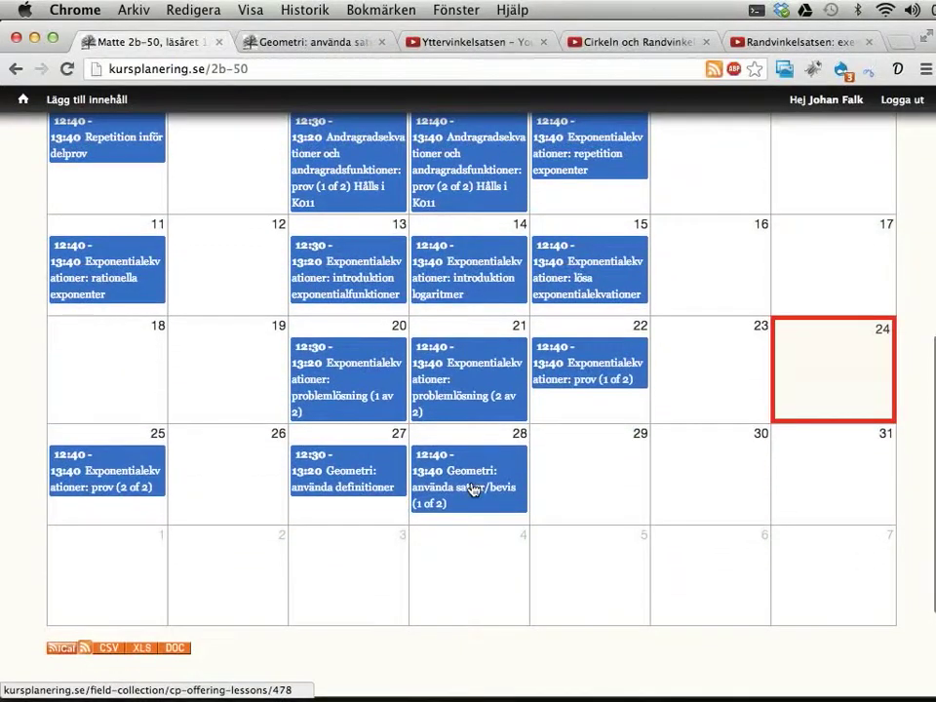
{"action": "left_click", "coordinate": [472, 490]}
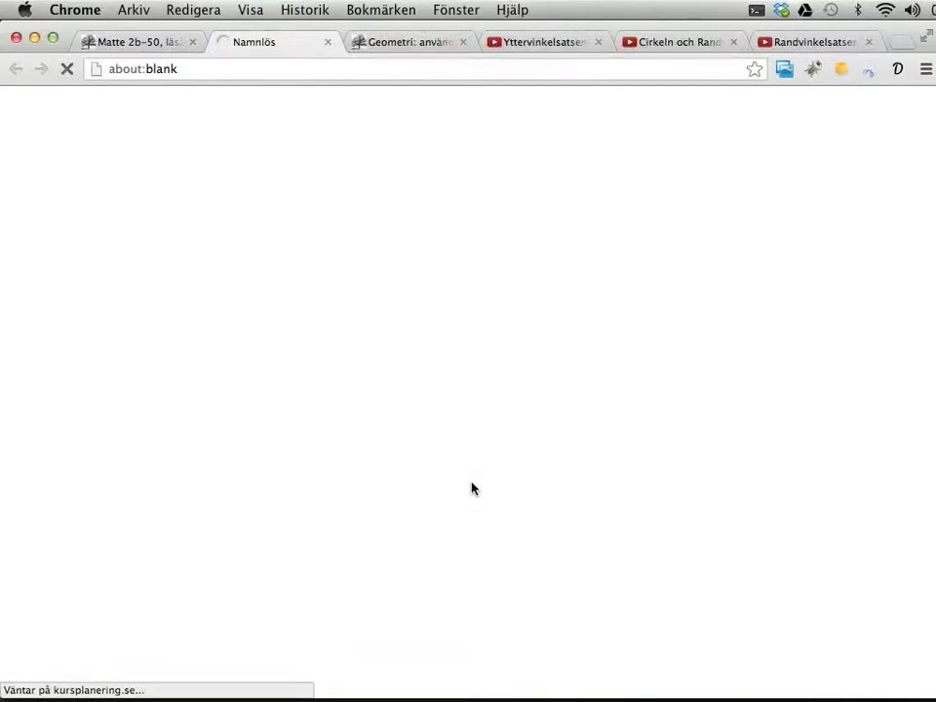
{"action": "scroll", "coordinate": [498, 451], "scroll_direction": "down", "scroll_amount": 4}
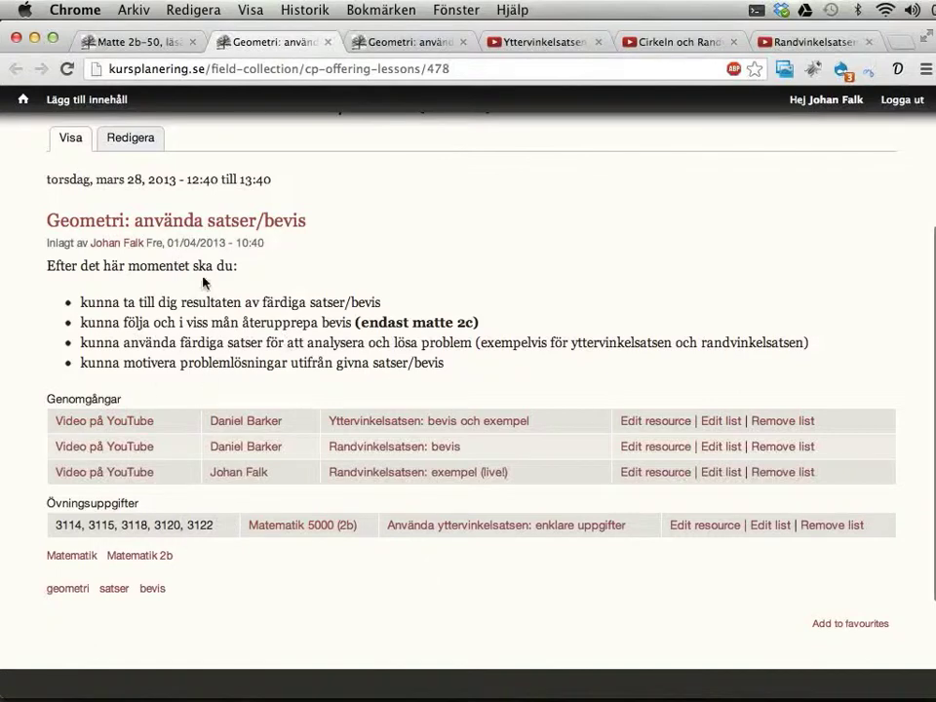
{"action": "left_click", "coordinate": [326, 41]}
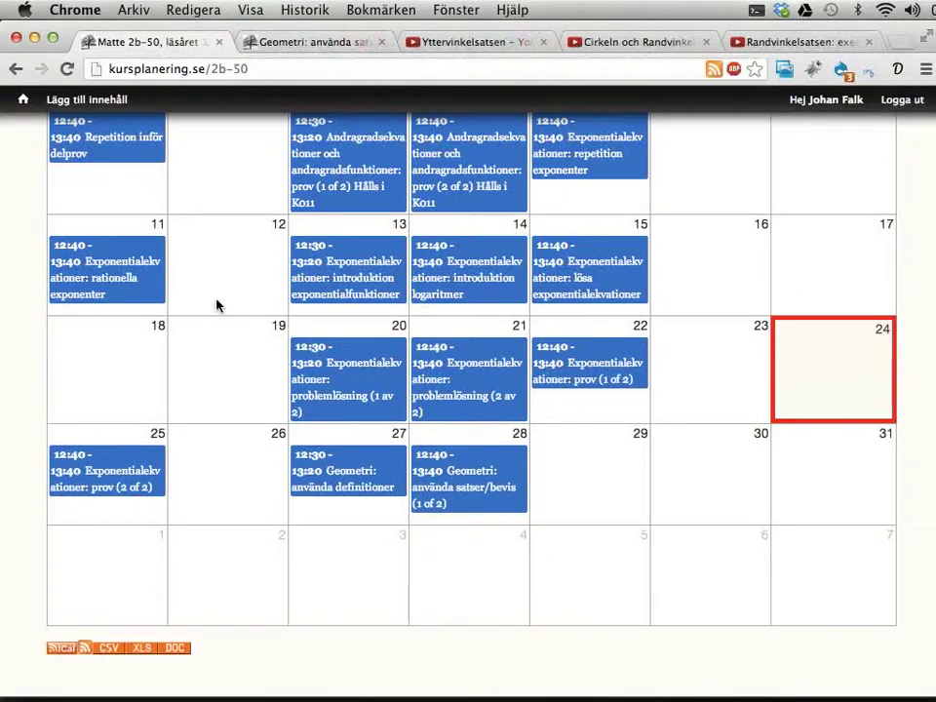
Open the week list of Matte 2b-50 and examine the Thursday lesson's time, learning goals and resource lists.
{"action": "scroll", "coordinate": [216, 305], "scroll_direction": "up", "scroll_amount": 5}
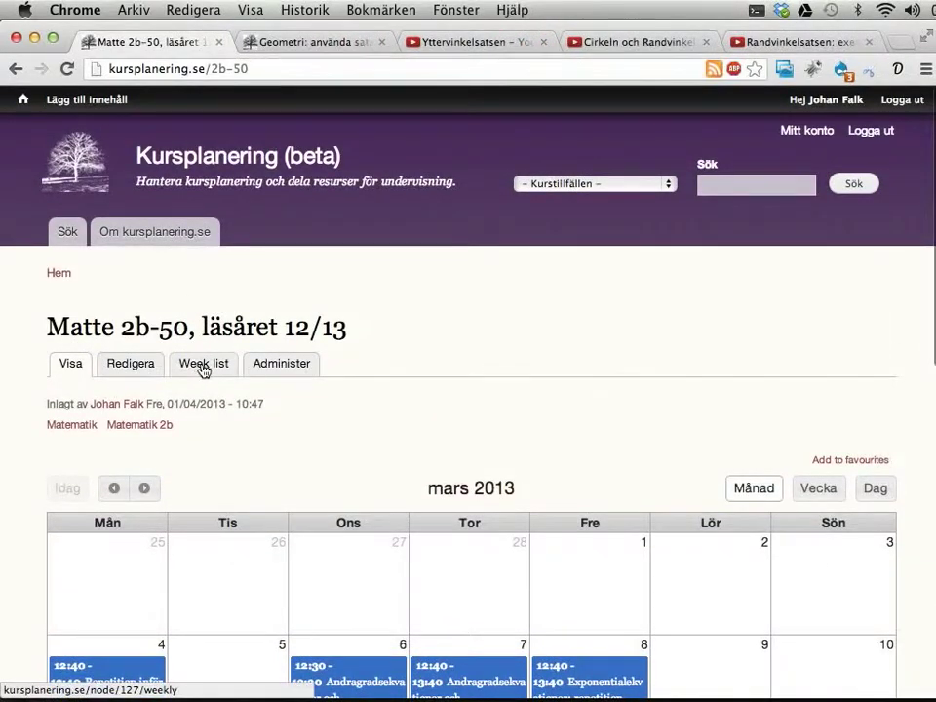
{"action": "left_click", "coordinate": [279, 366]}
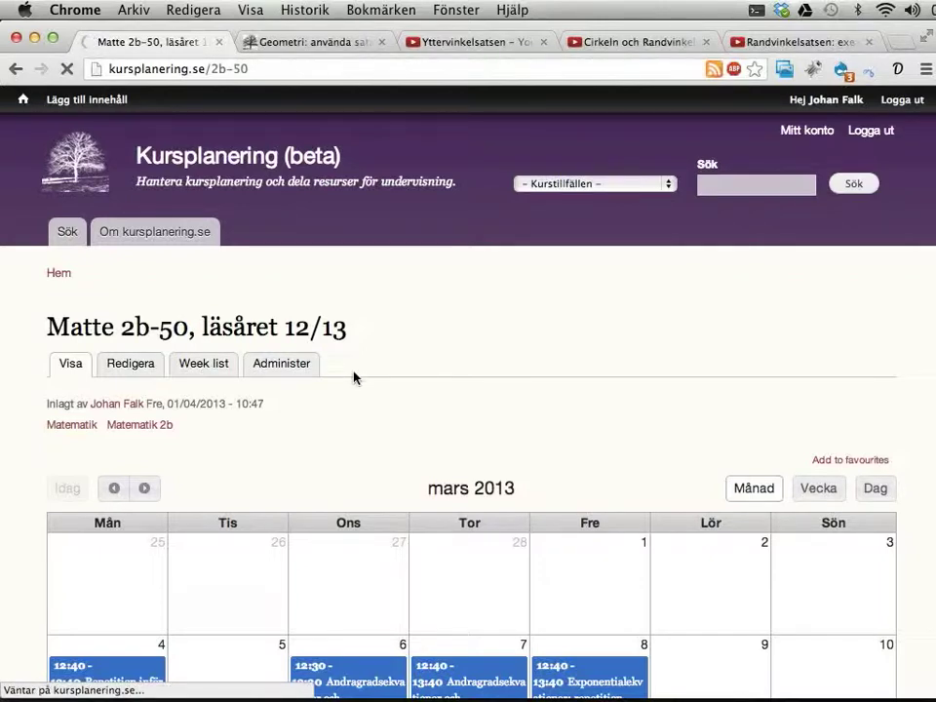
{"action": "scroll", "coordinate": [348, 421], "scroll_direction": "down", "scroll_amount": 5}
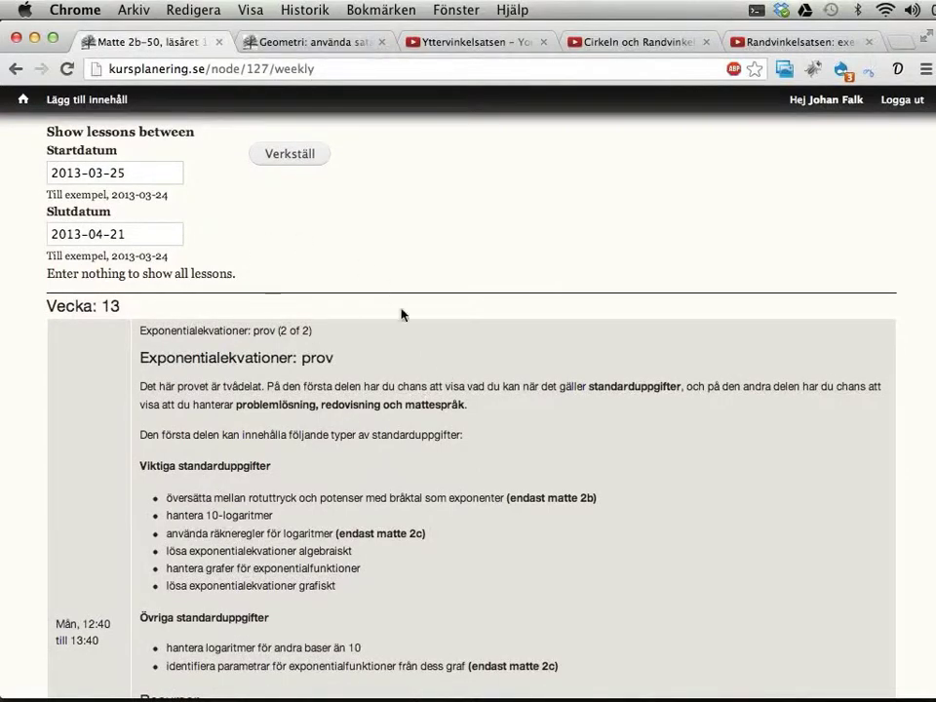
{"action": "scroll", "coordinate": [458, 404], "scroll_direction": "down", "scroll_amount": 15}
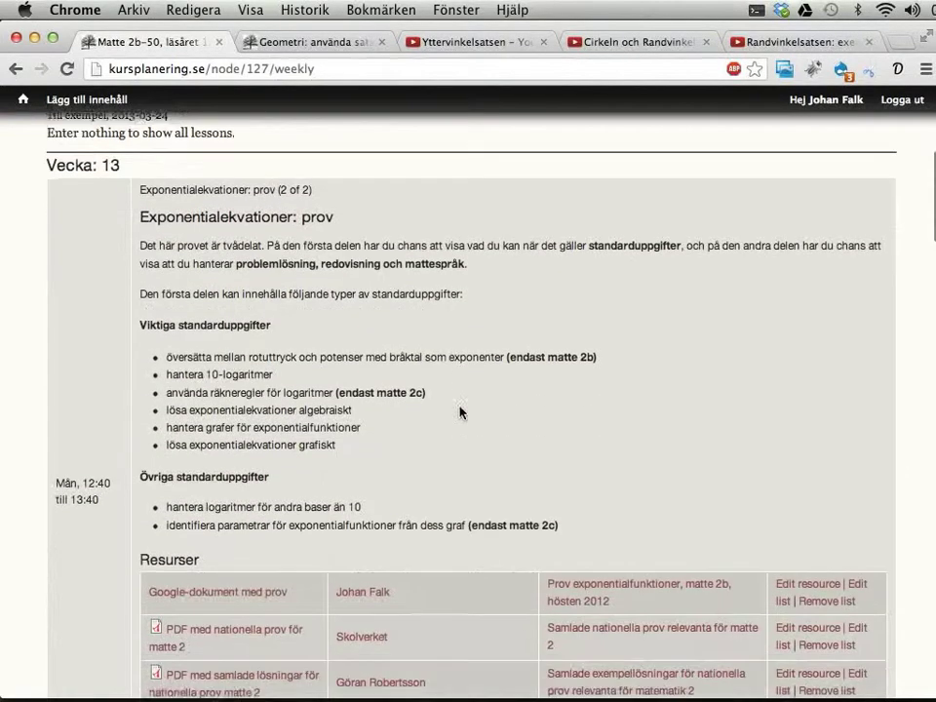
{"action": "scroll", "coordinate": [460, 413], "scroll_direction": "down", "scroll_amount": 5}
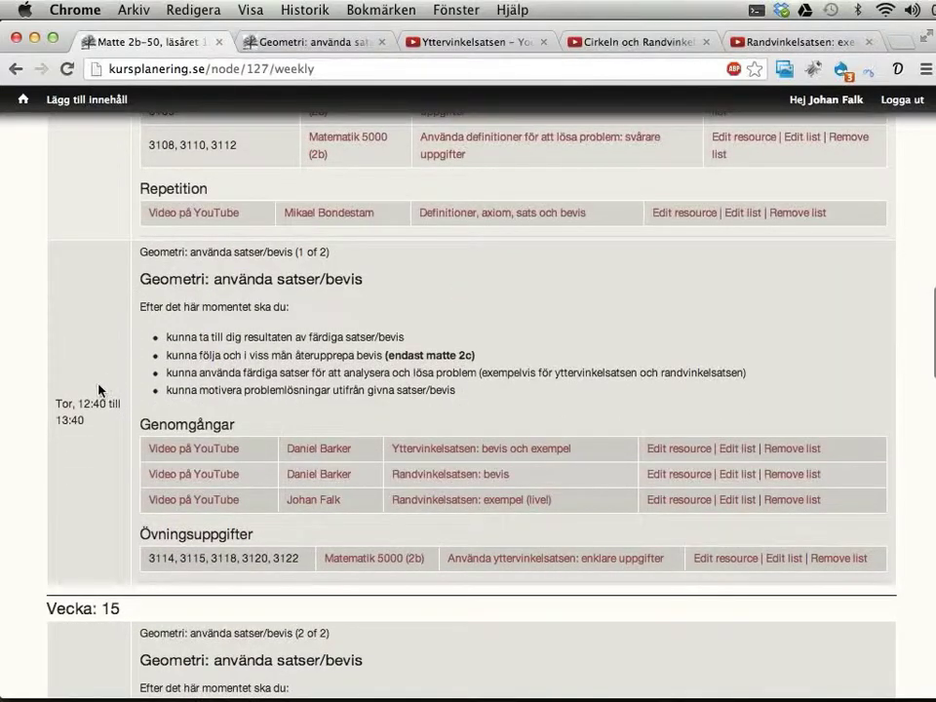
{"action": "left_click_drag", "start_coordinate": [57, 403], "coordinate": [120, 403]}
{"action": "scroll", "coordinate": [171, 442], "scroll_direction": "up", "scroll_amount": 18}
{"action": "scroll", "coordinate": [170, 441], "scroll_direction": "down", "scroll_amount": 15}
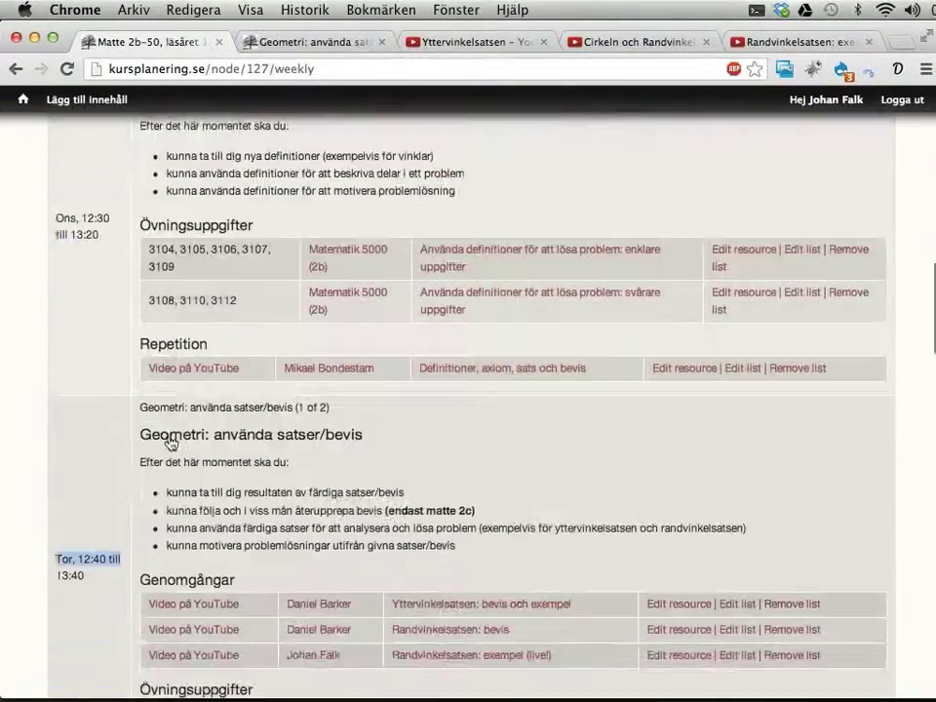
{"action": "scroll", "coordinate": [170, 442], "scroll_direction": "down", "scroll_amount": 4}
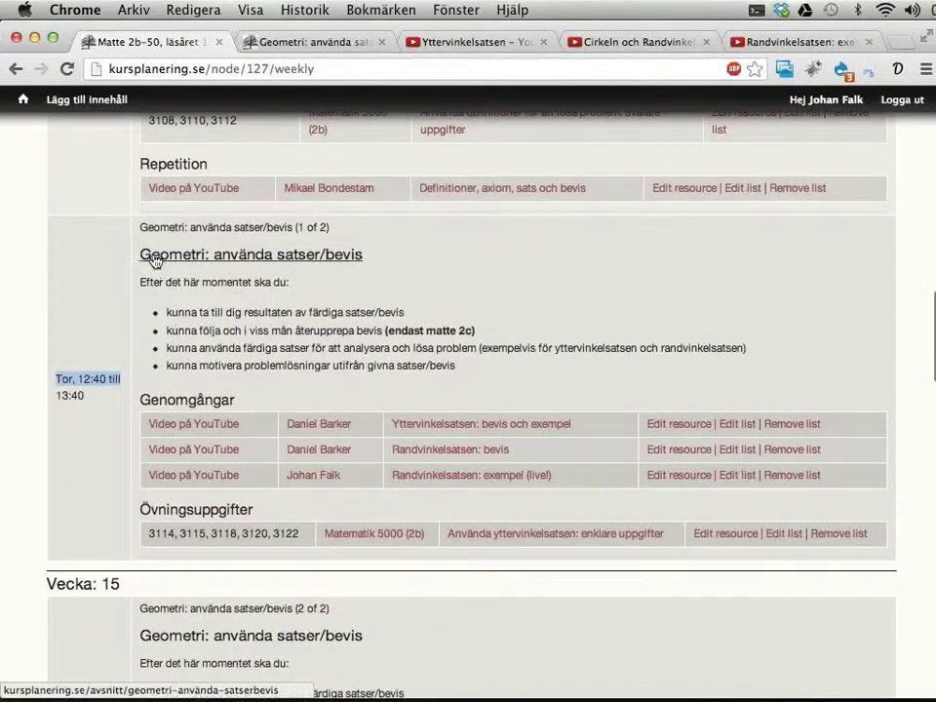
{"action": "left_click_drag", "start_coordinate": [146, 282], "coordinate": [305, 364]}
{"action": "left_click", "coordinate": [343, 361]}
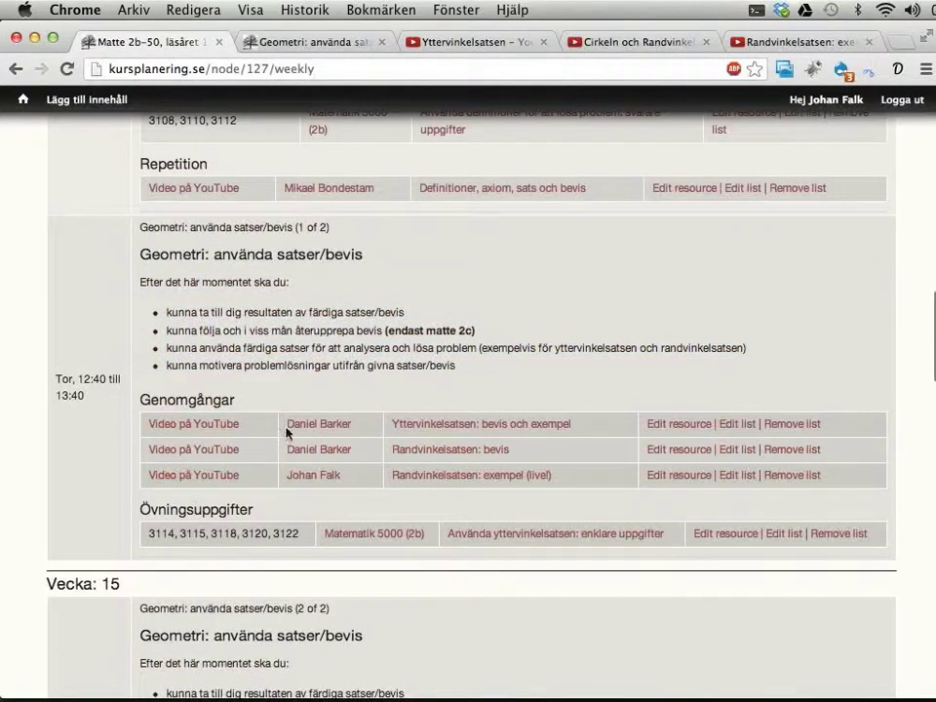
{"action": "scroll", "coordinate": [281, 388], "scroll_direction": "up", "scroll_amount": 20}
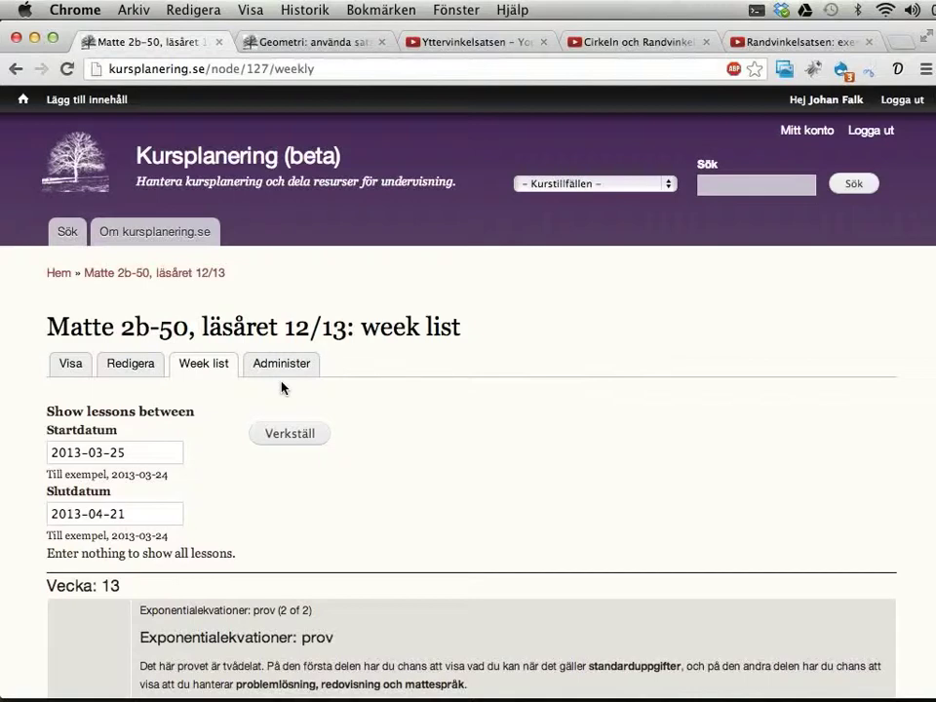
Open the site's resource search page, browse the list of shared resources and get ready to enter a search term.
{"action": "left_click", "coordinate": [69, 239]}
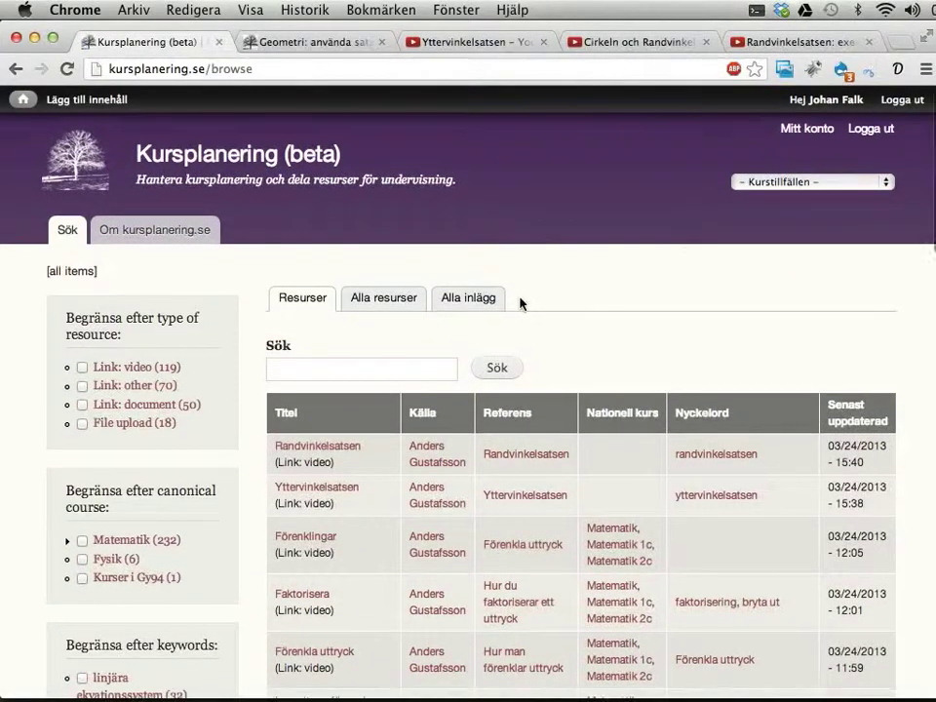
{"action": "scroll", "coordinate": [521, 303], "scroll_direction": "down", "scroll_amount": 10}
{"action": "scroll", "coordinate": [520, 303], "scroll_direction": "down", "scroll_amount": 8}
{"action": "scroll", "coordinate": [520, 304], "scroll_direction": "up", "scroll_amount": 15}
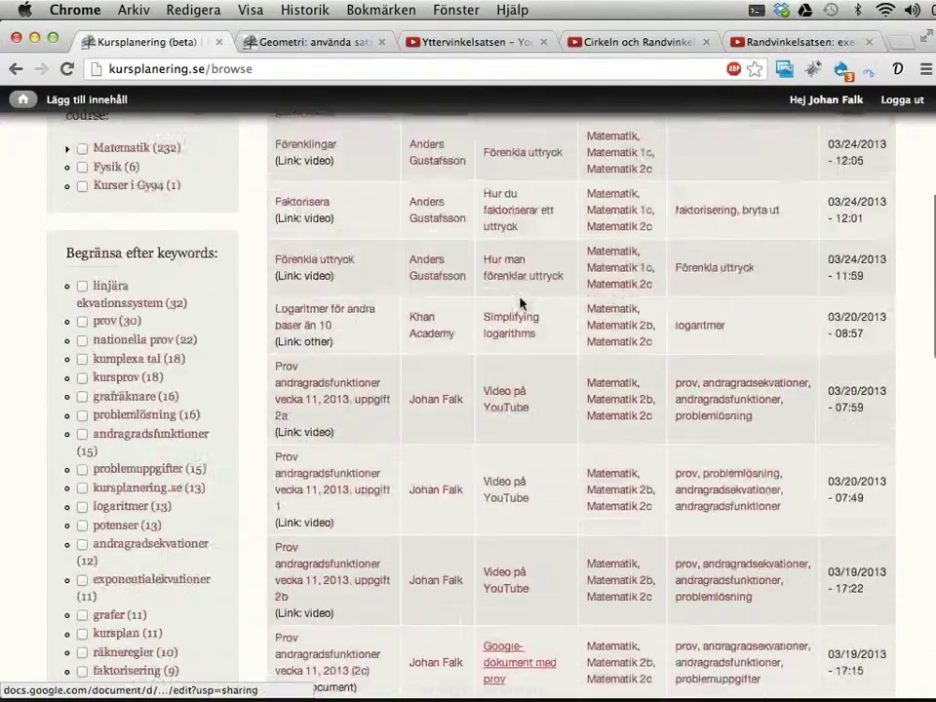
{"action": "left_click", "coordinate": [390, 365]}
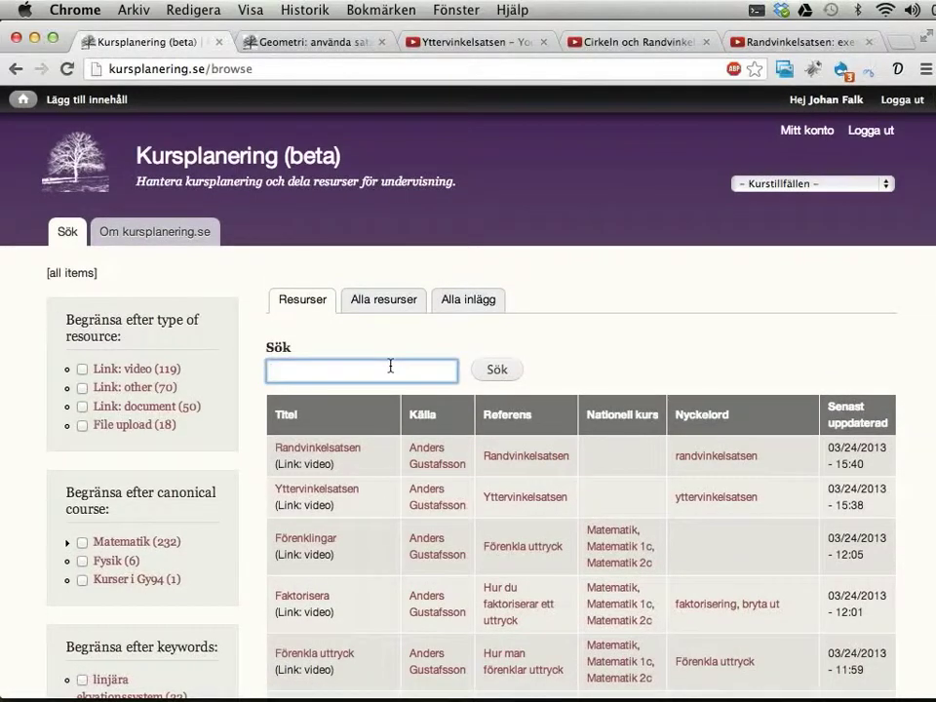